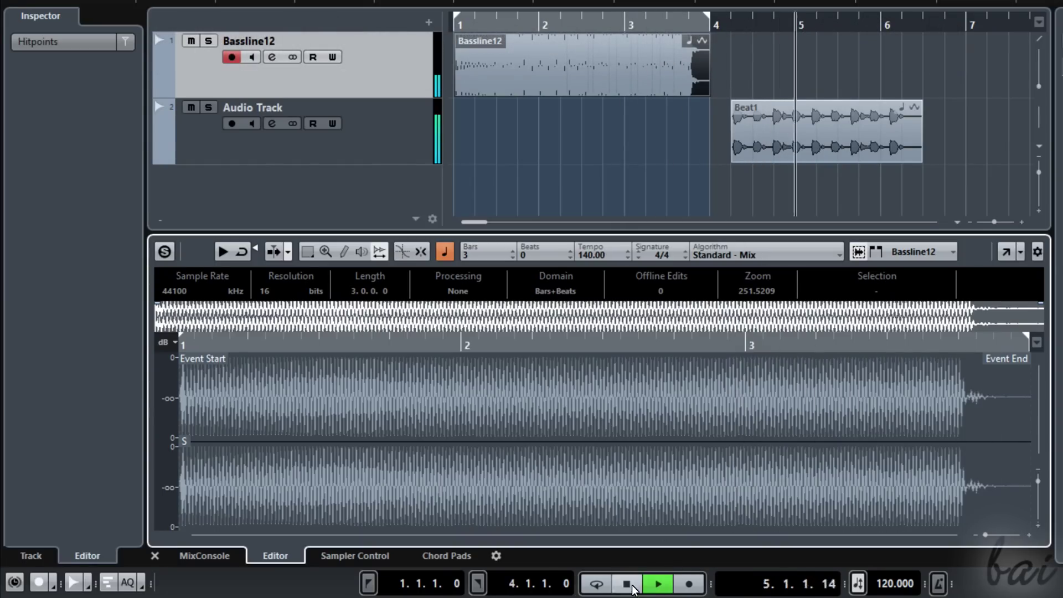
- Stop playback, select the Beat1 event and show the controller lane choices
click(627, 584)
click(831, 110)
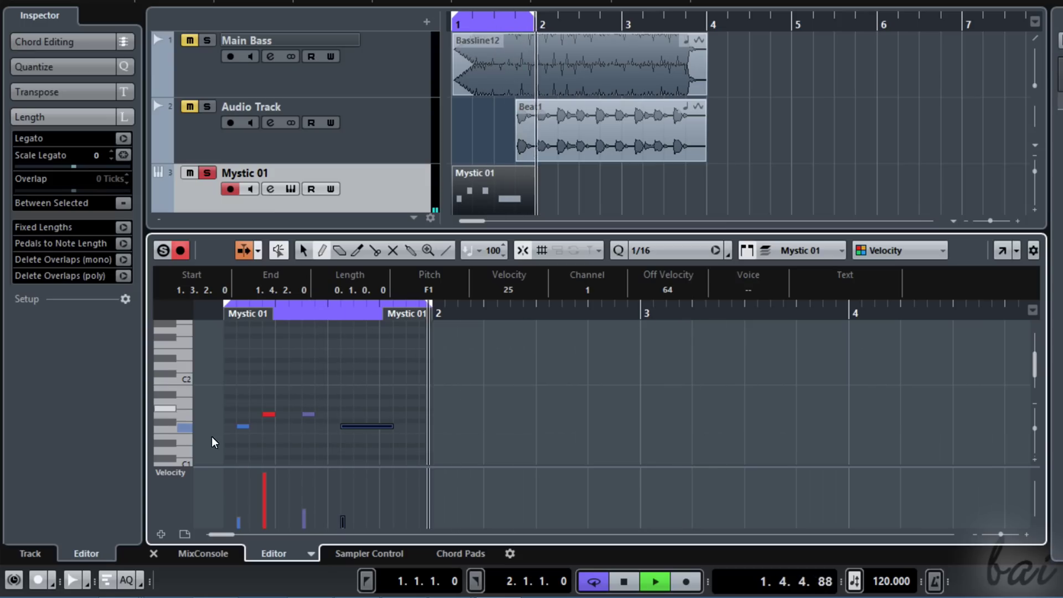
click(176, 472)
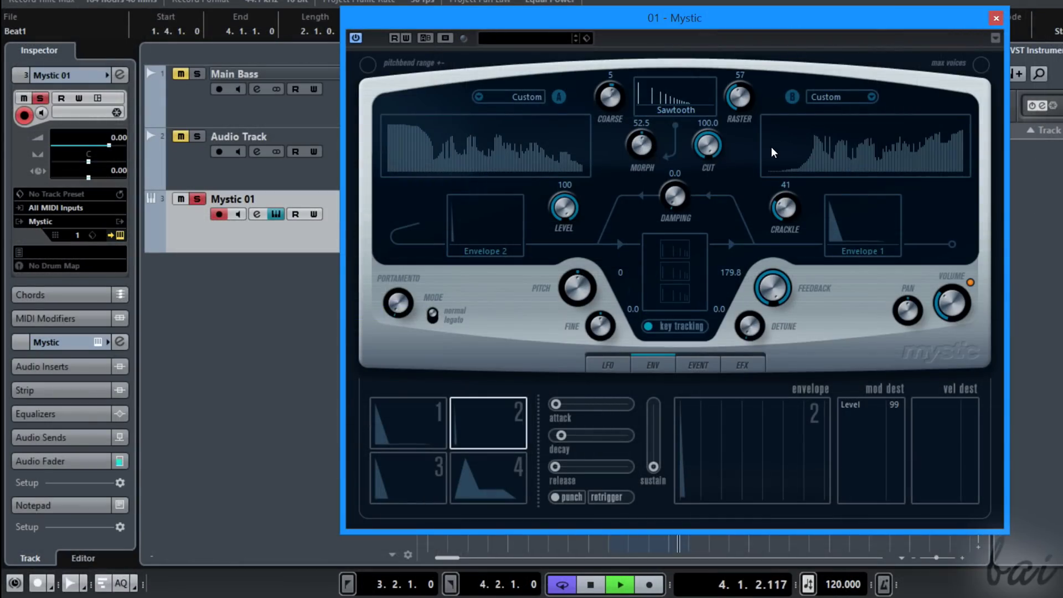
- Lower Mystic's Crackle, then lengthen the Main Bass compressor attack and lower its threshold
drag(782, 152, 769, 164)
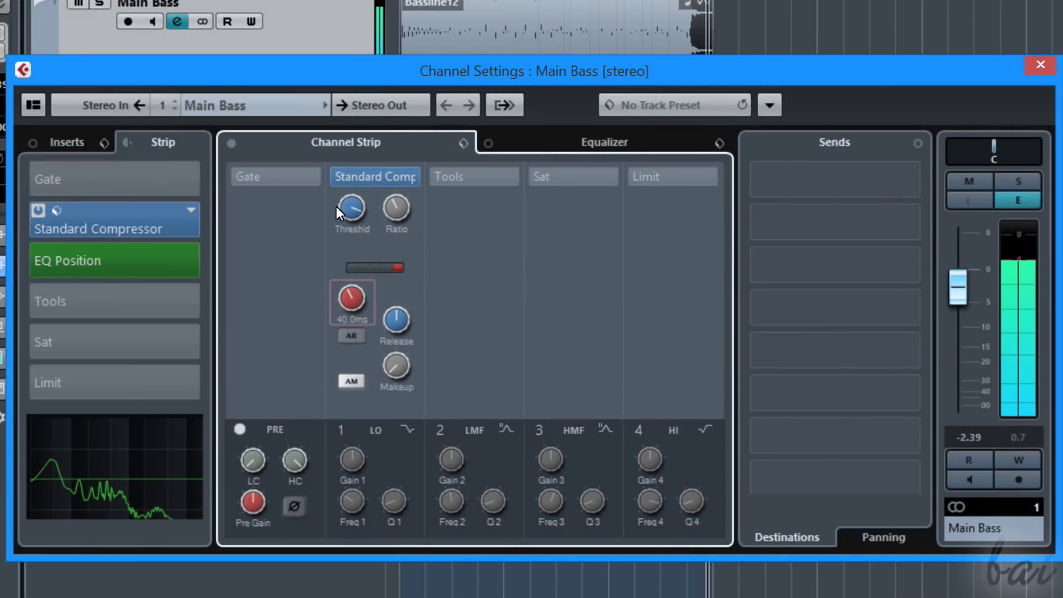
drag(336, 207, 328, 219)
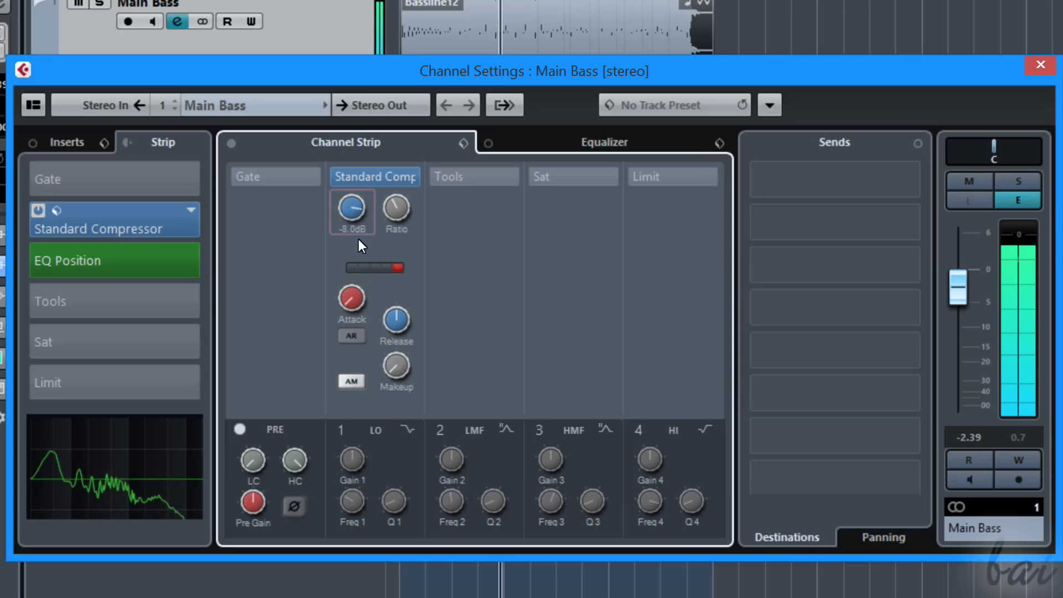
drag(359, 253, 360, 266)
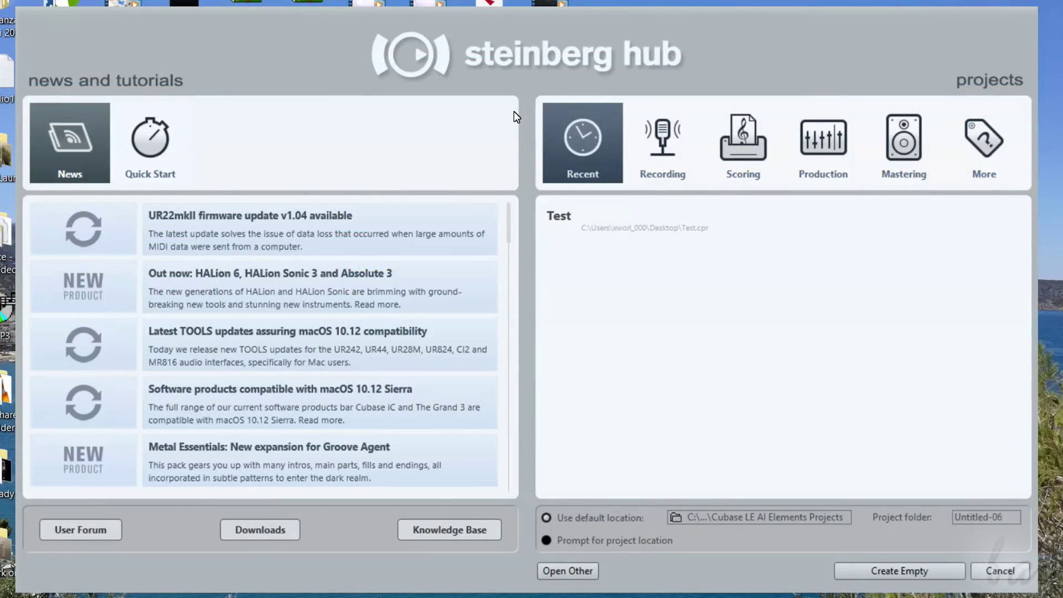
- Browse the Scoring and other template categories, then create an empty project
click(765, 150)
click(830, 149)
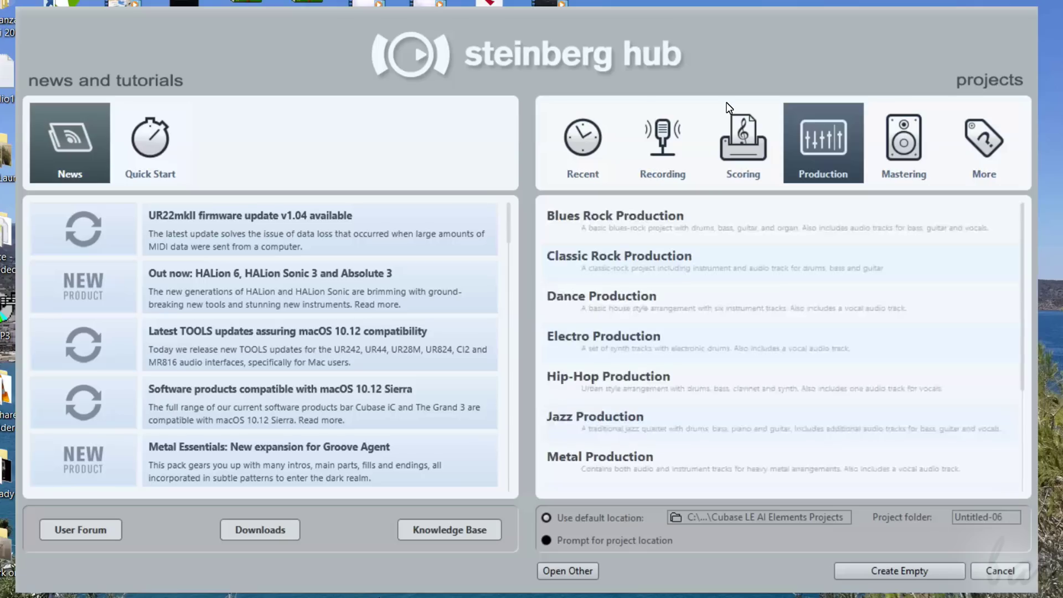
click(913, 142)
click(971, 147)
click(755, 156)
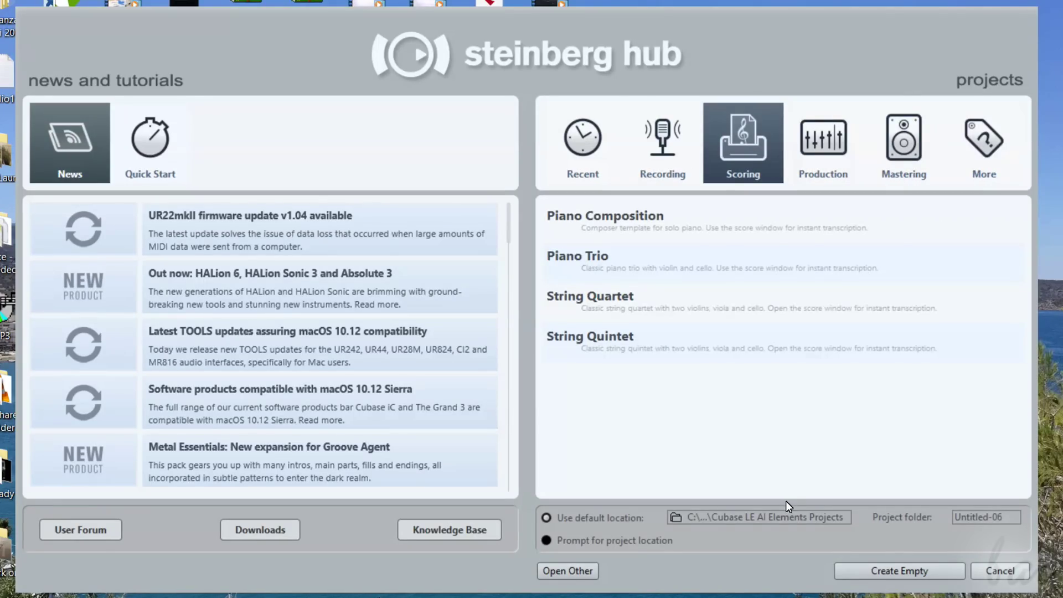
click(909, 575)
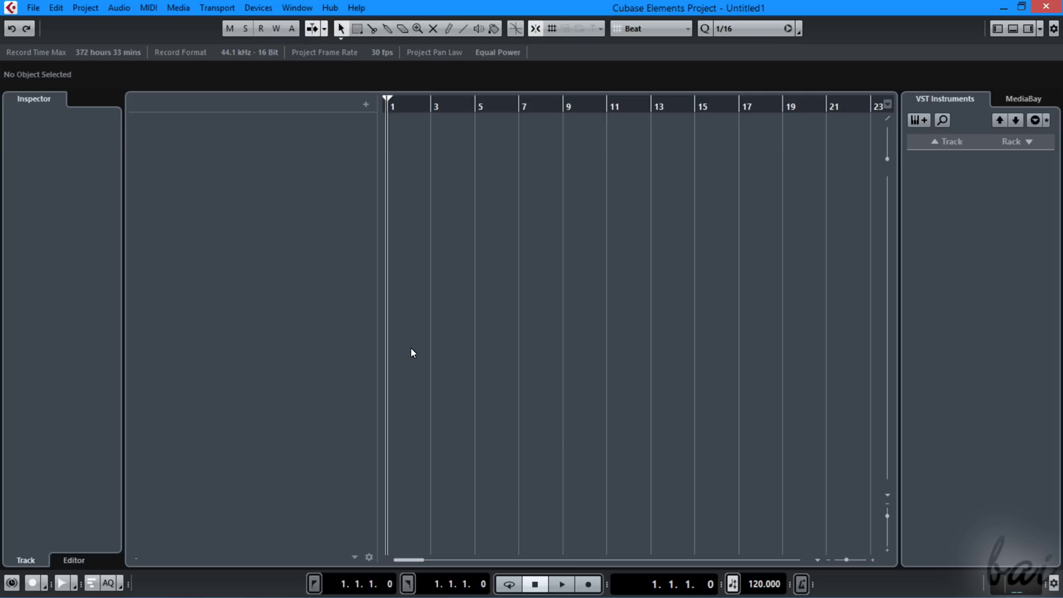
- Check the media library and instrument zones, then play and stop the empty project
click(68, 562)
click(1024, 98)
click(945, 99)
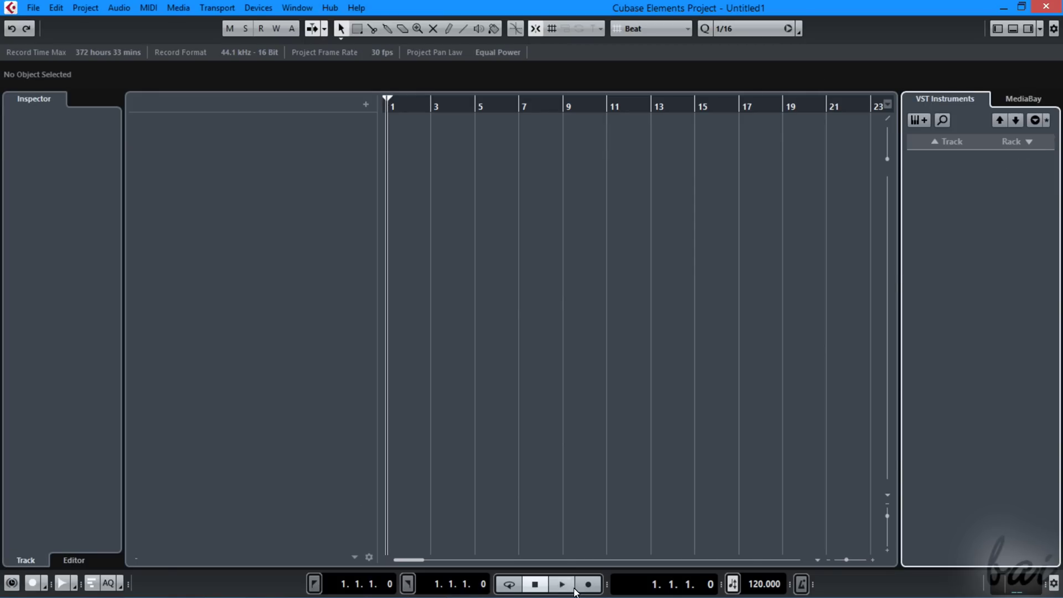
key(space)
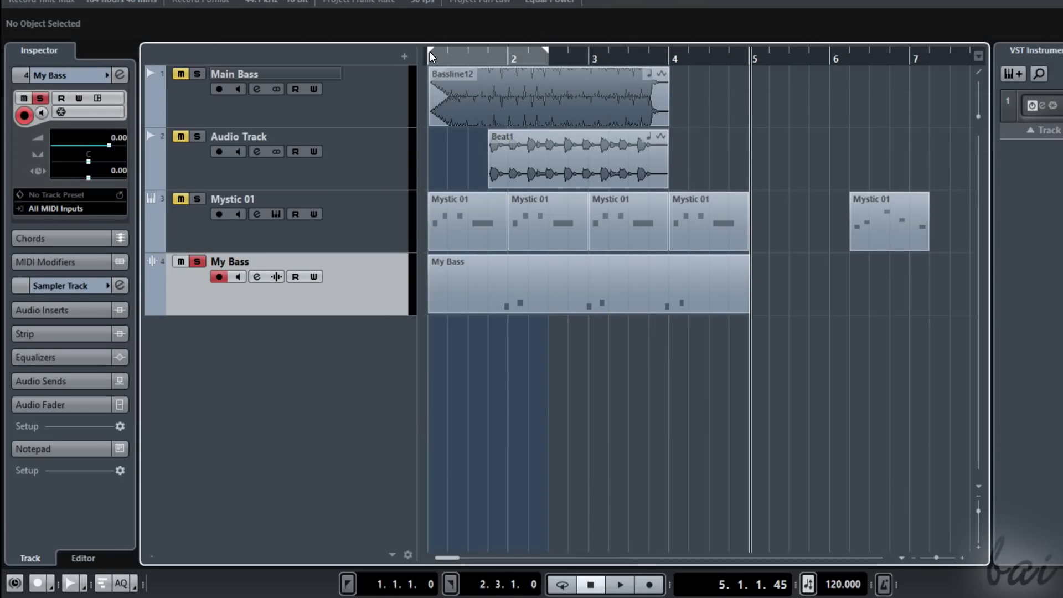
- Rewind to the project start, solo Mystic 01, and play then stop the arrangement
click(433, 58)
click(197, 199)
click(615, 586)
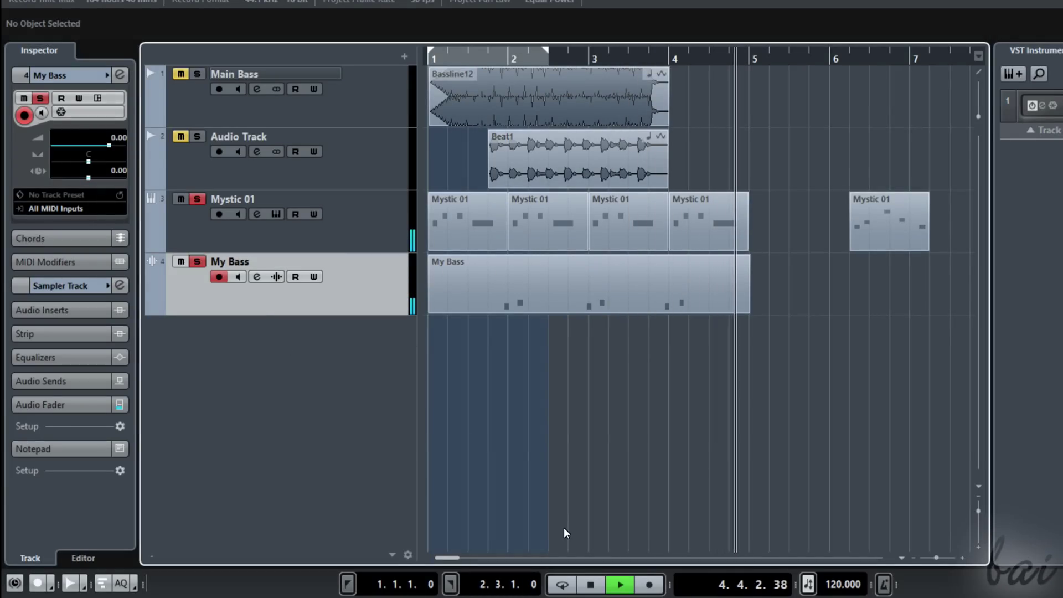
key(space)
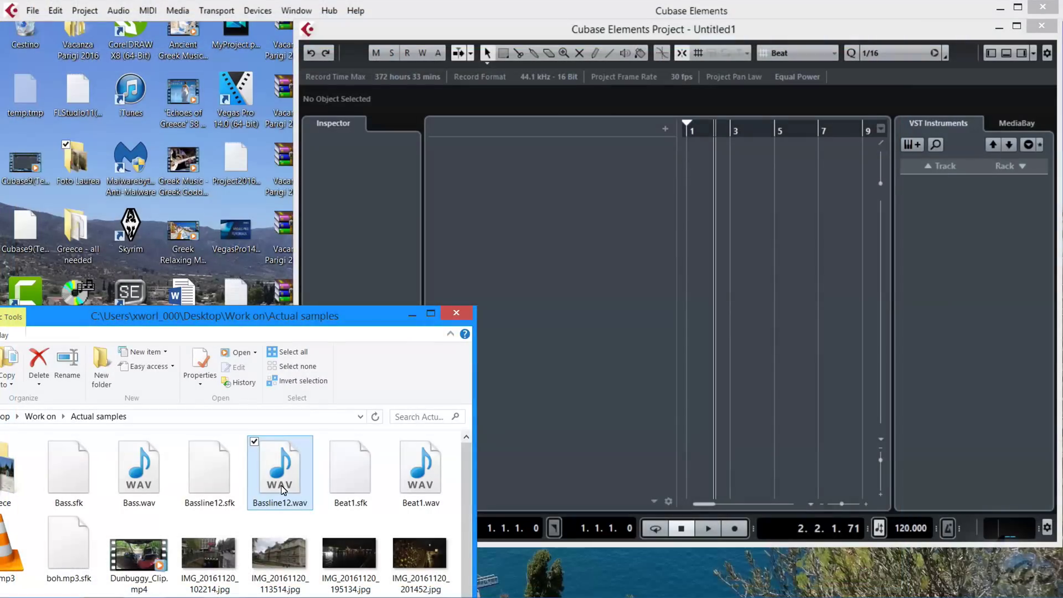
- Import Bassline12.wav as an audio track and place its event near bar 2.4
drag(281, 486, 738, 161)
click(578, 375)
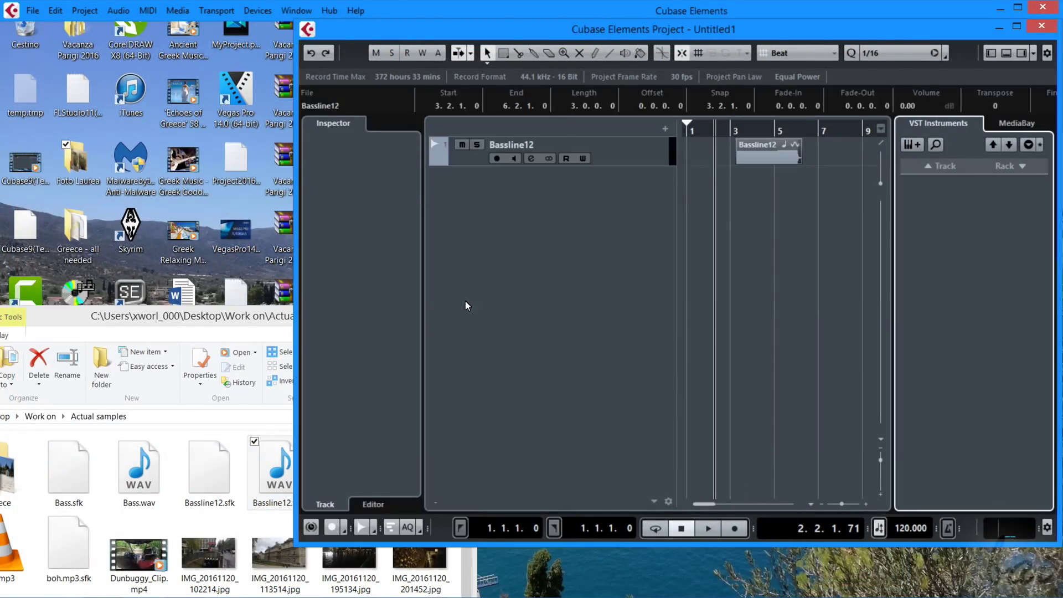
drag(721, 143, 674, 140)
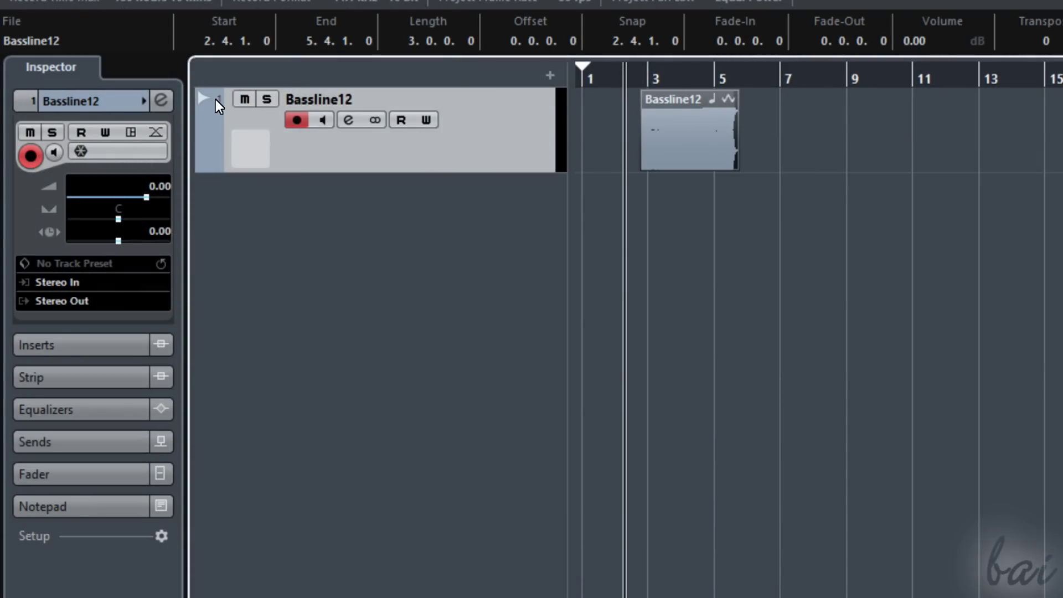
- Add an empty audio track, then move the Bassline12 event one bar later to bar 3
click(550, 76)
click(686, 103)
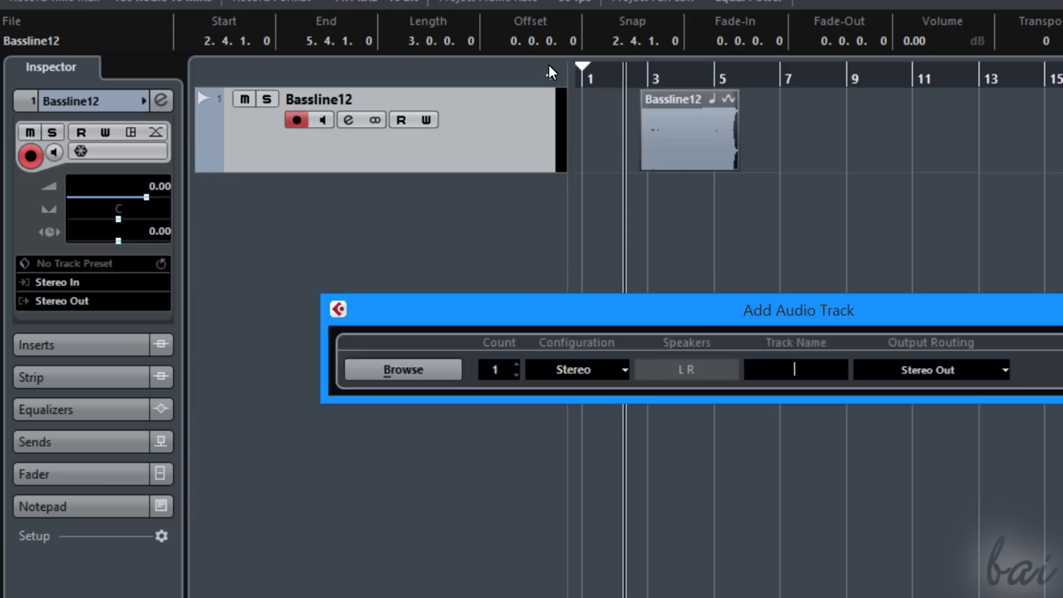
click(911, 297)
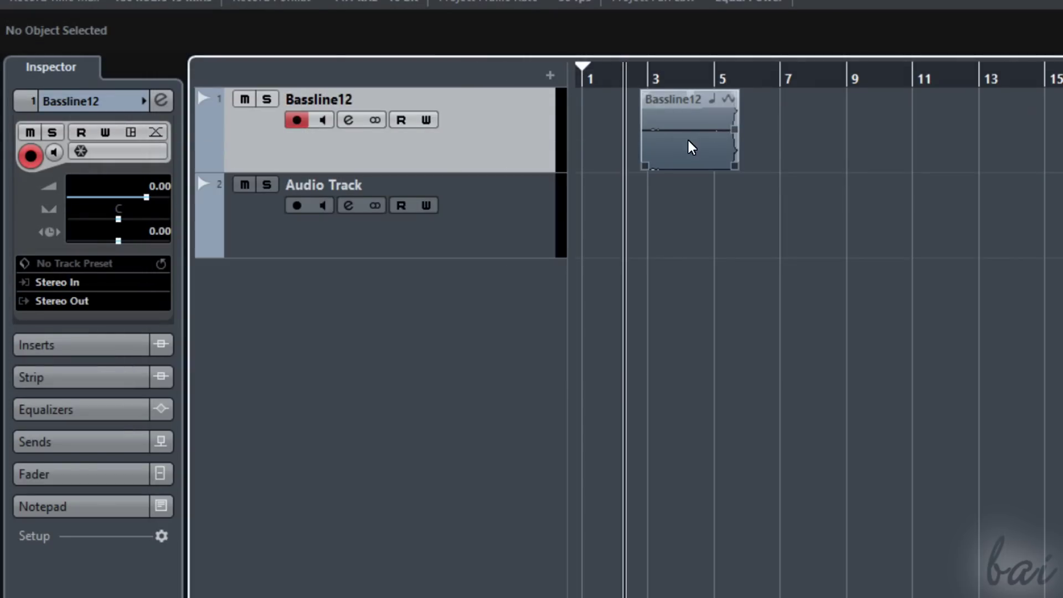
mouse_move(687, 161)
mouse_down()
mouse_move(908, 150)
mouse_move(677, 149)
mouse_move(704, 159)
mouse_move(541, 124)
mouse_up()
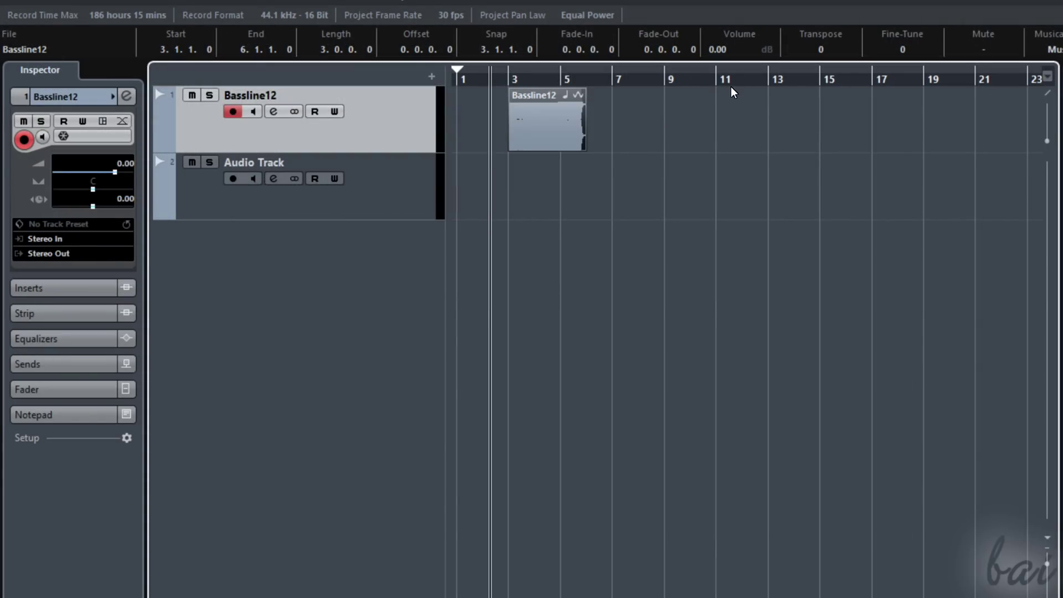
- Change the timeline ruler's time display format from its right-click options
right_click(571, 78)
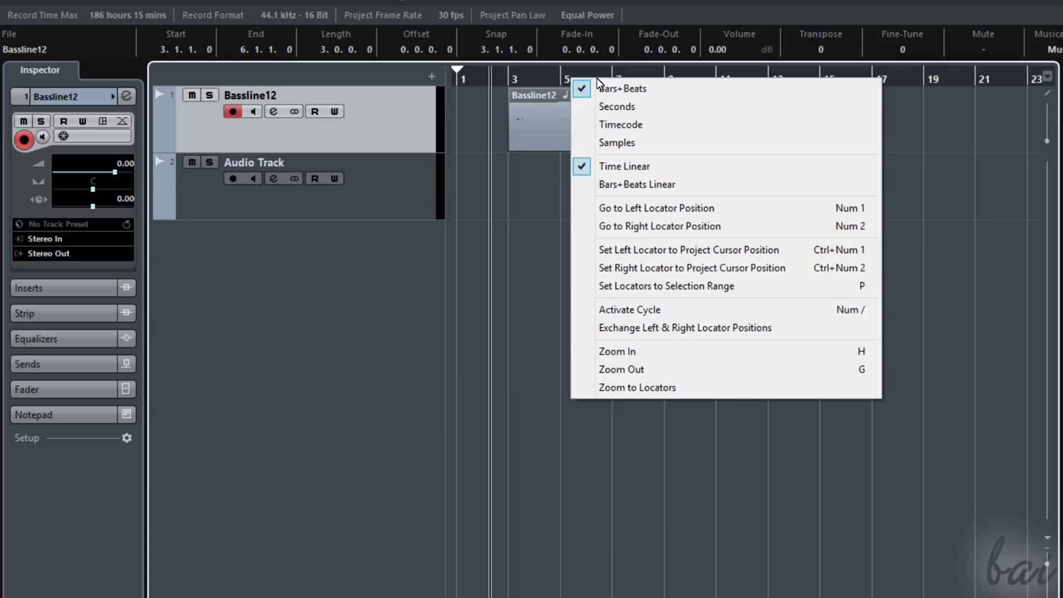
click(648, 107)
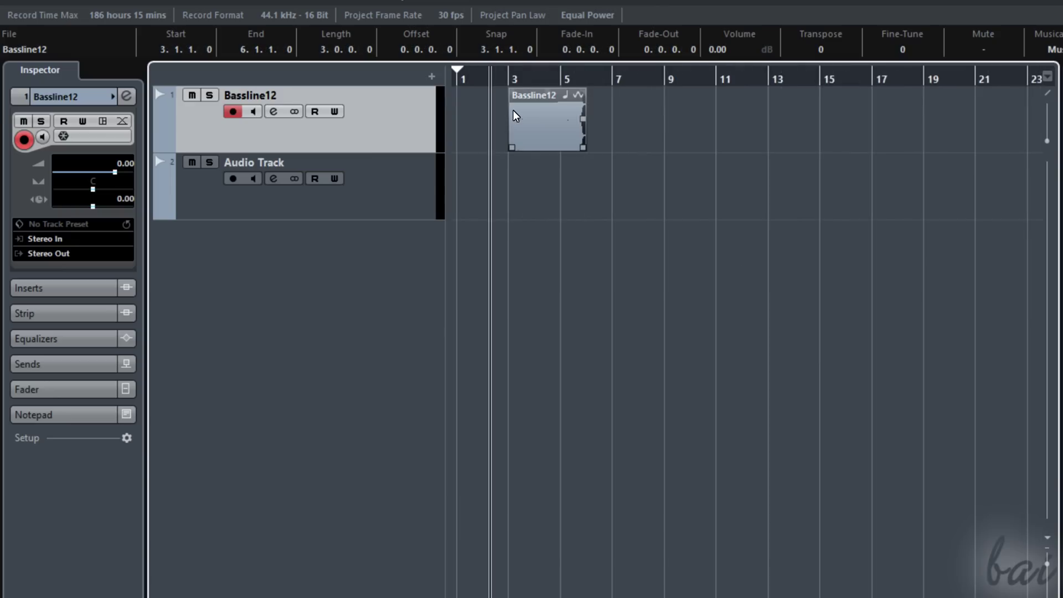
ctrl+scroll(518, 110, up, 3)
ctrl+scroll(513, 109, up, 2)
ctrl+scroll(575, 119, up, 2)
ctrl+scroll(575, 120, up, 2)
ctrl+scroll(581, 123, down, 5)
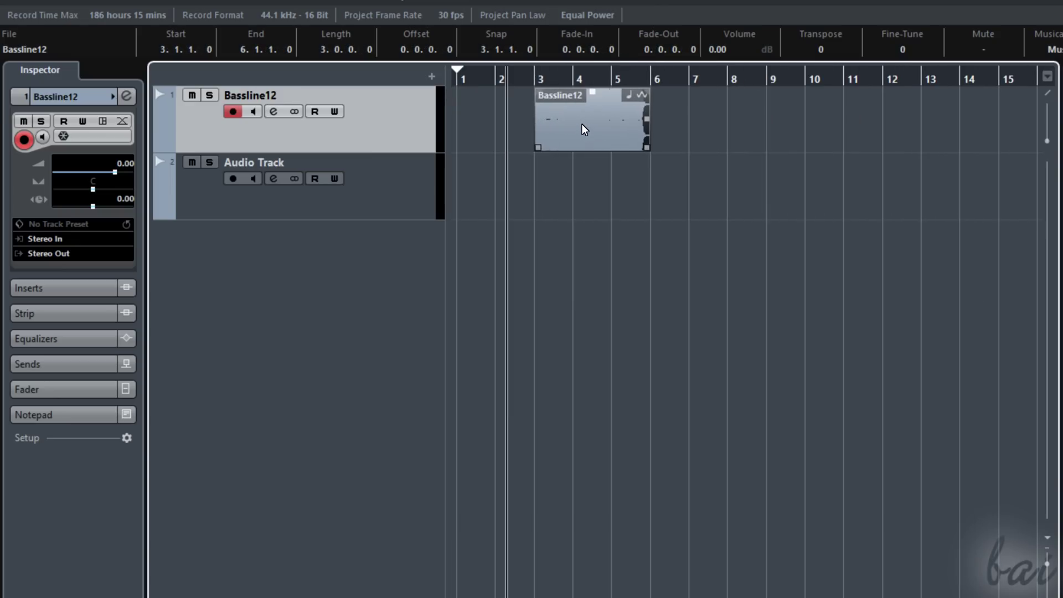
ctrl+scroll(498, 104, up, 3)
ctrl+scroll(511, 116, up, 1)
ctrl+scroll(517, 126, down, 3)
ctrl+scroll(499, 116, down, 2)
ctrl+scroll(461, 108, up, 1)
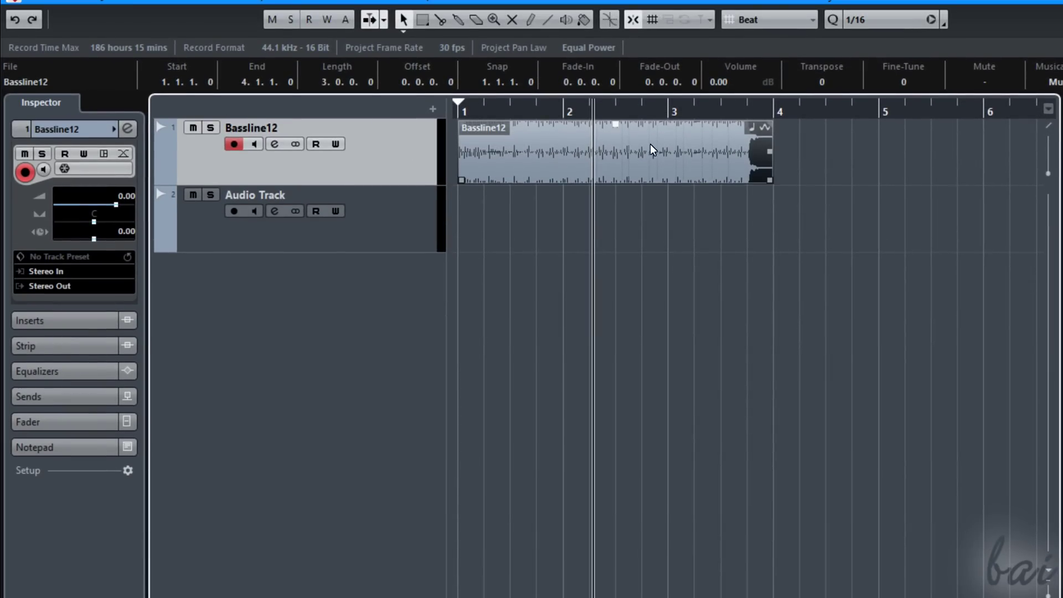
drag(538, 161, 666, 171)
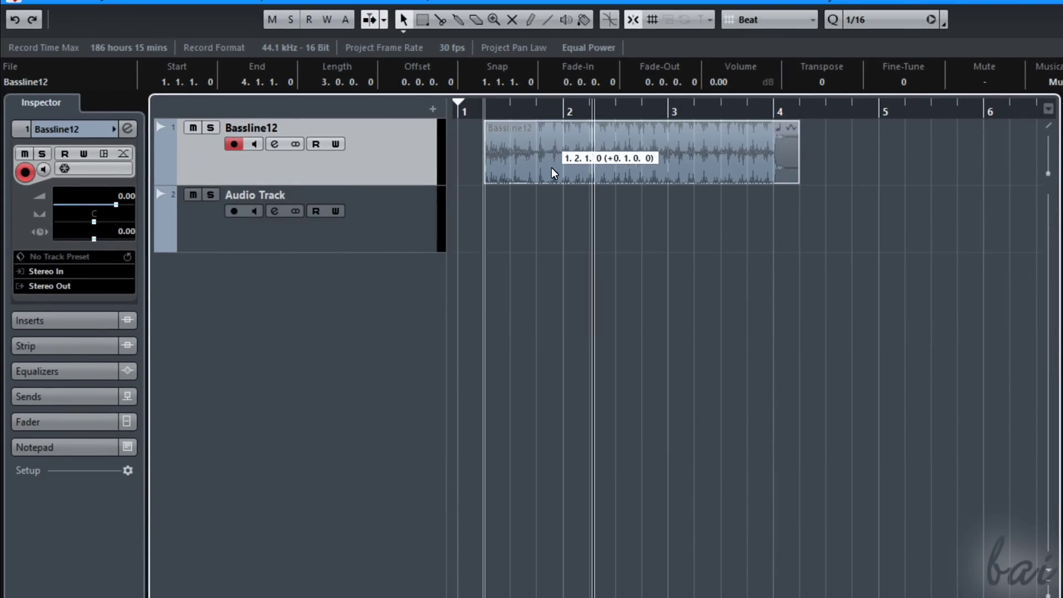
mouse_move(666, 171)
mouse_down()
mouse_move(540, 171)
mouse_move(615, 165)
mouse_up()
click(772, 19)
click(789, 39)
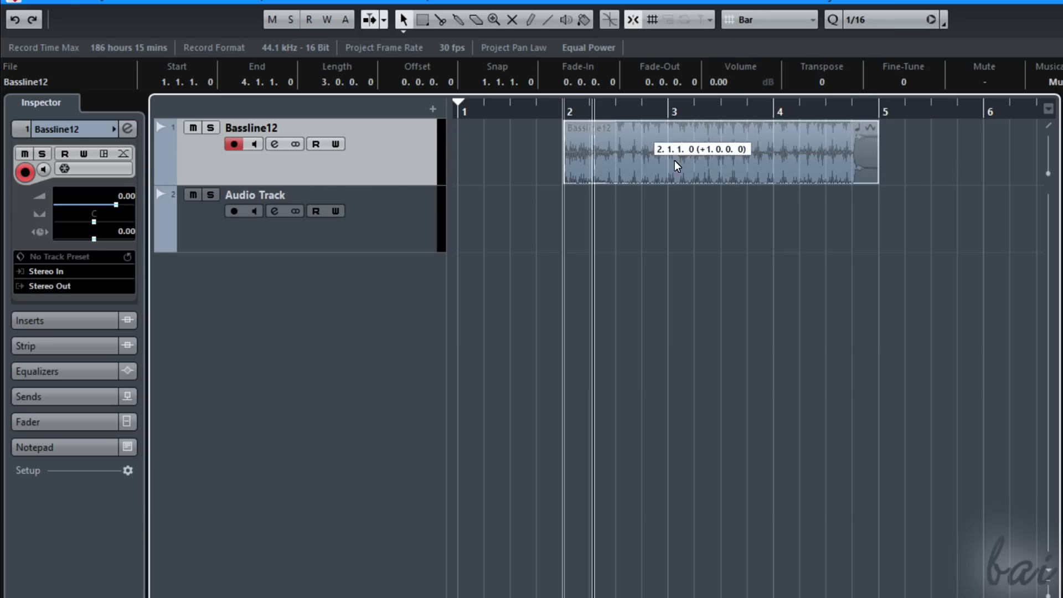
drag(685, 165, 867, 159)
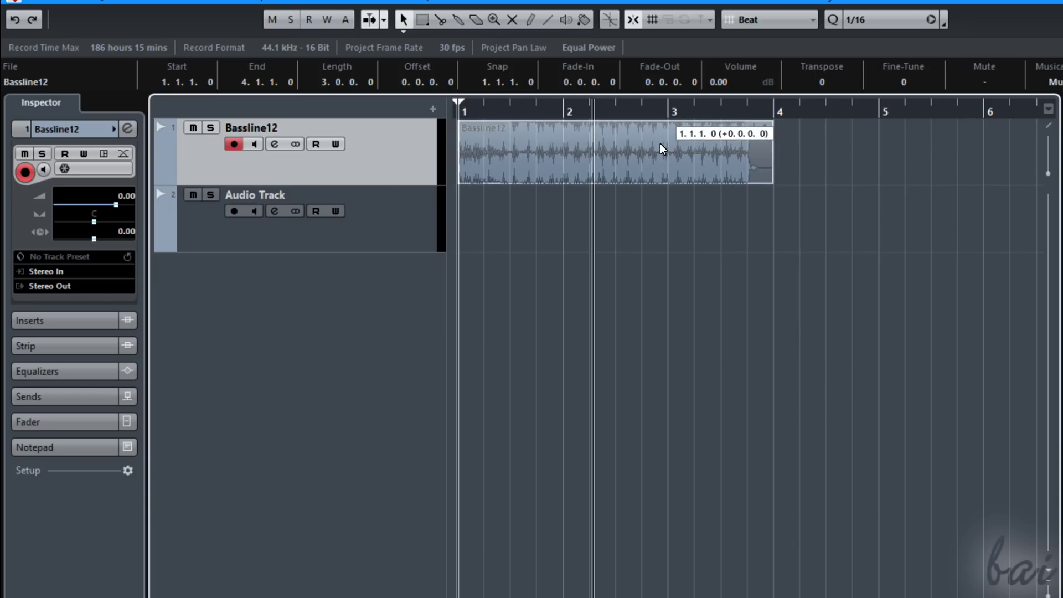
drag(867, 159, 668, 146)
key(space)
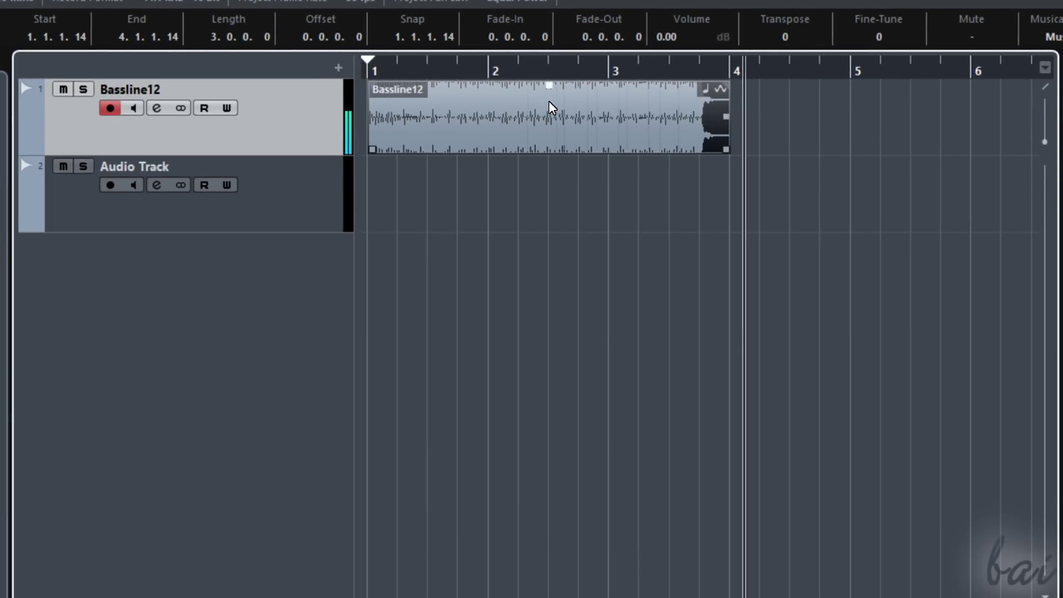
- Lower Bassline12's volume, try a fade-in and fade-out during playback, then undo the fades
drag(549, 84, 553, 125)
key(Home)
key(space)
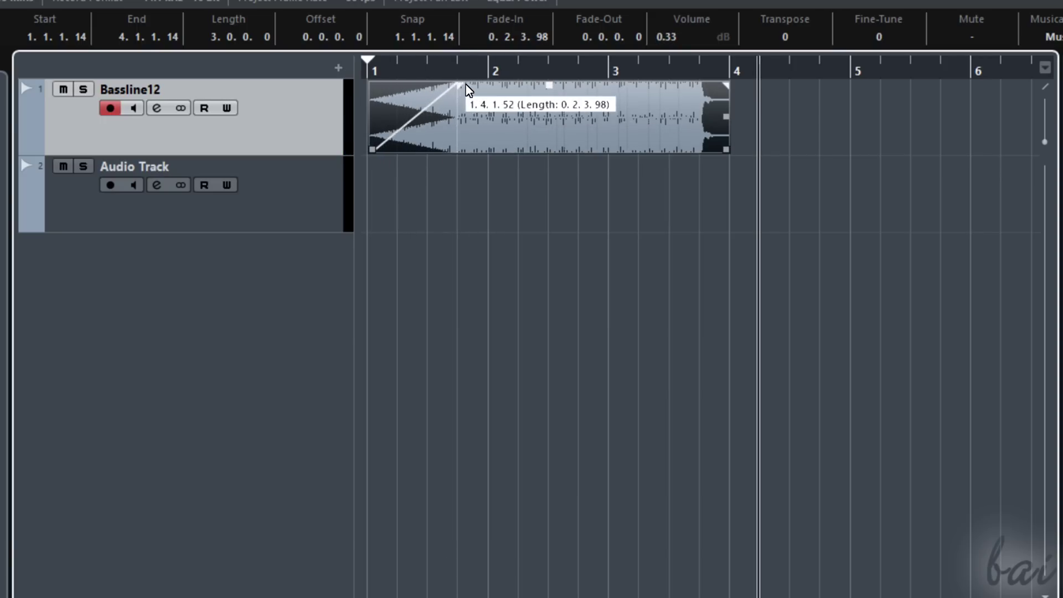
drag(373, 88, 481, 85)
drag(726, 86, 593, 84)
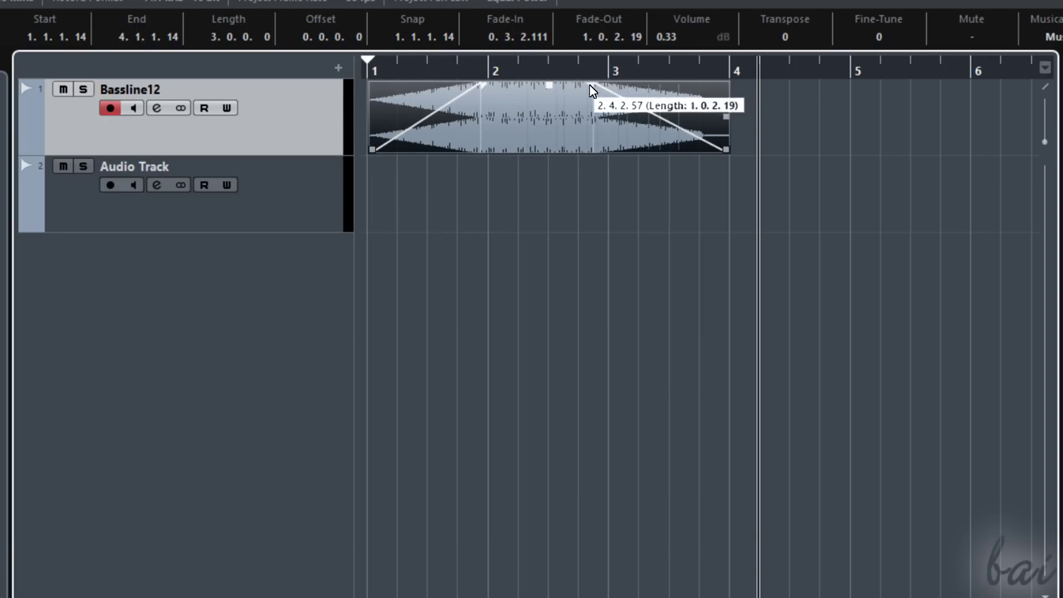
key(space)
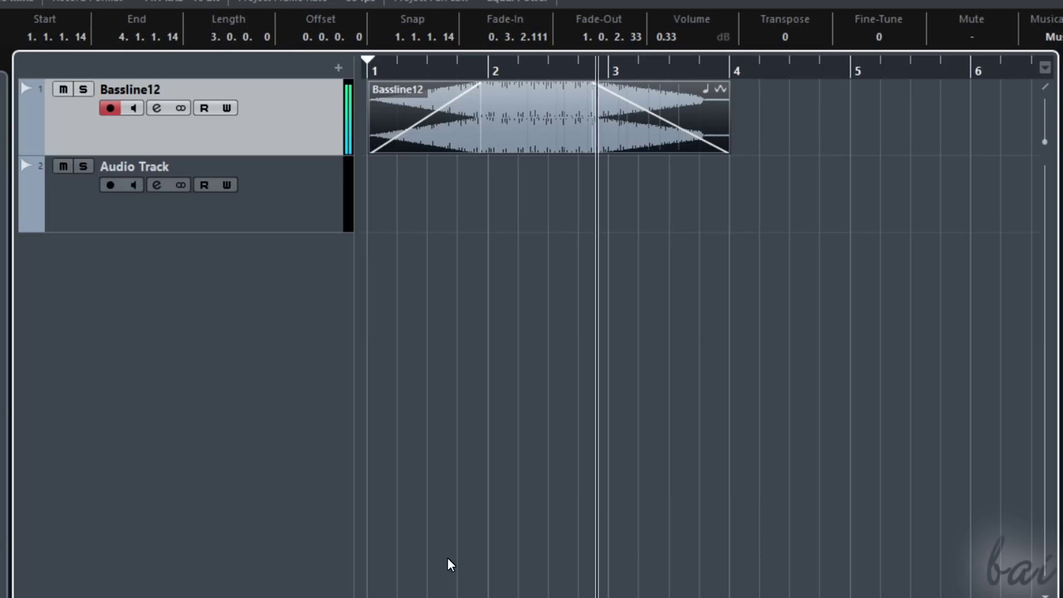
key(ctrl+z)
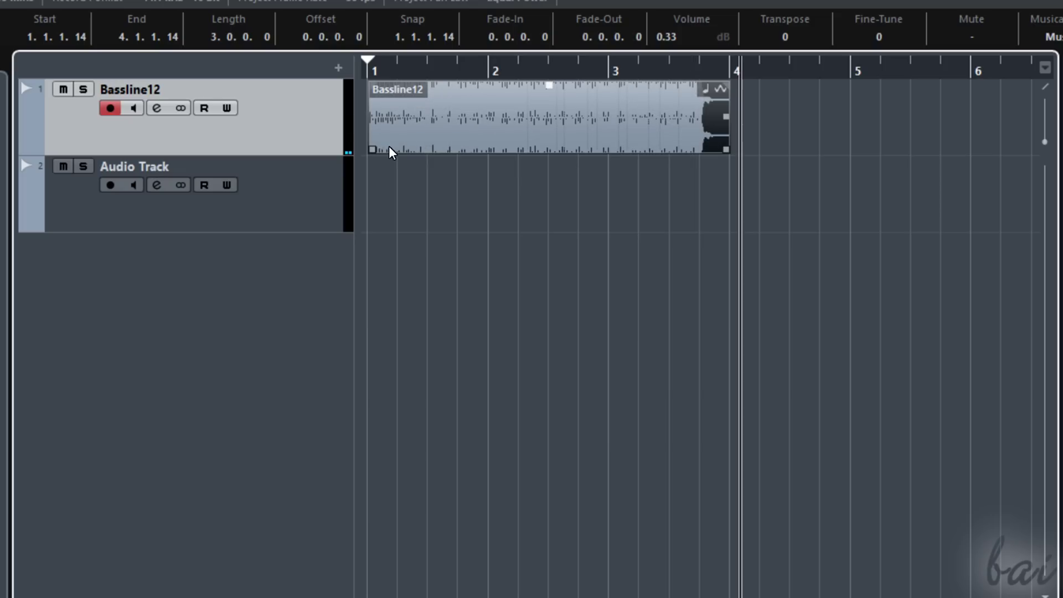
- Trim Bassline12's start, undo the trim, and repeat the event three more times
mouse_move(376, 157)
mouse_down()
mouse_move(628, 141)
mouse_move(372, 133)
mouse_up()
key(g)
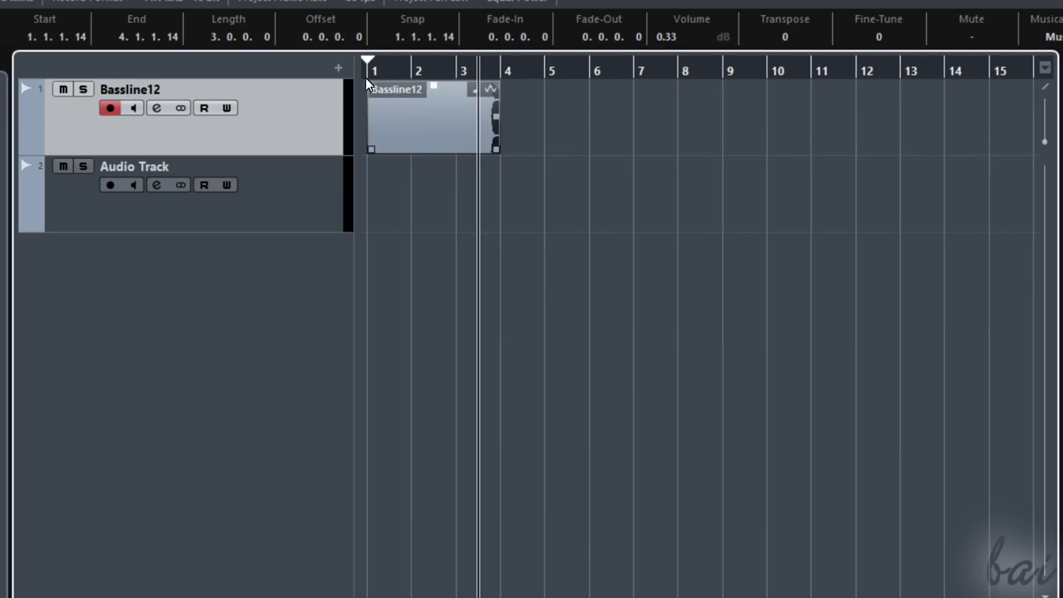
drag(496, 116, 827, 124)
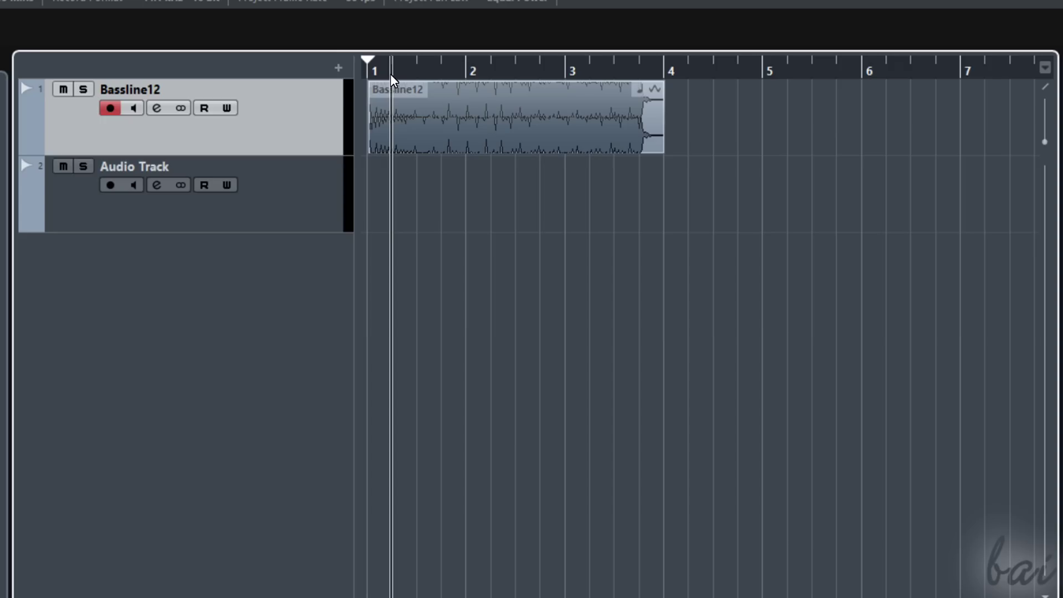
- Delete the Bassline12 clip, set the playback position between bars 4 and 5, and paste an event
click(369, 87)
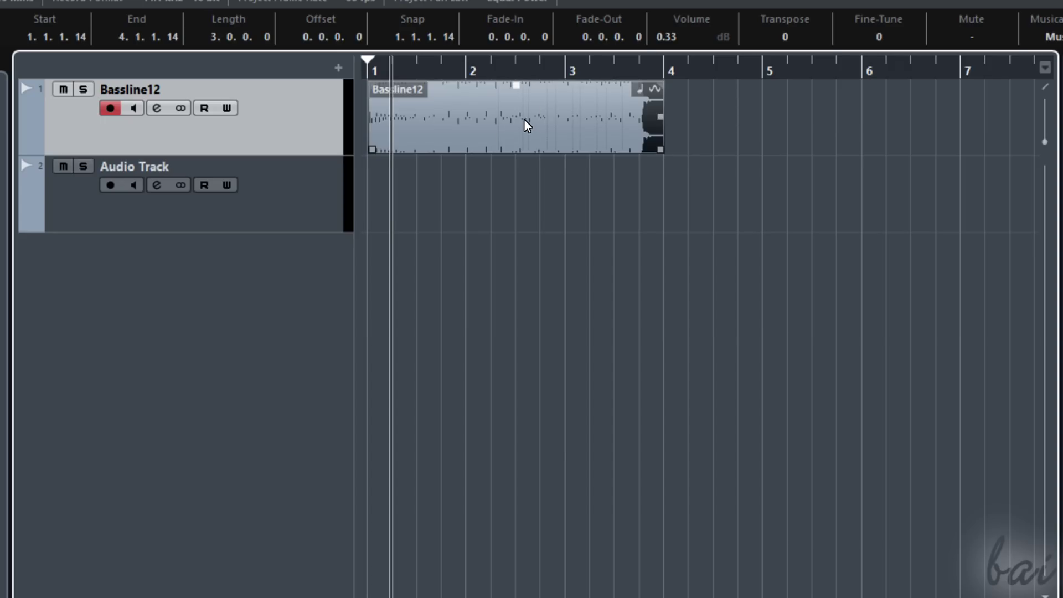
key(Delete)
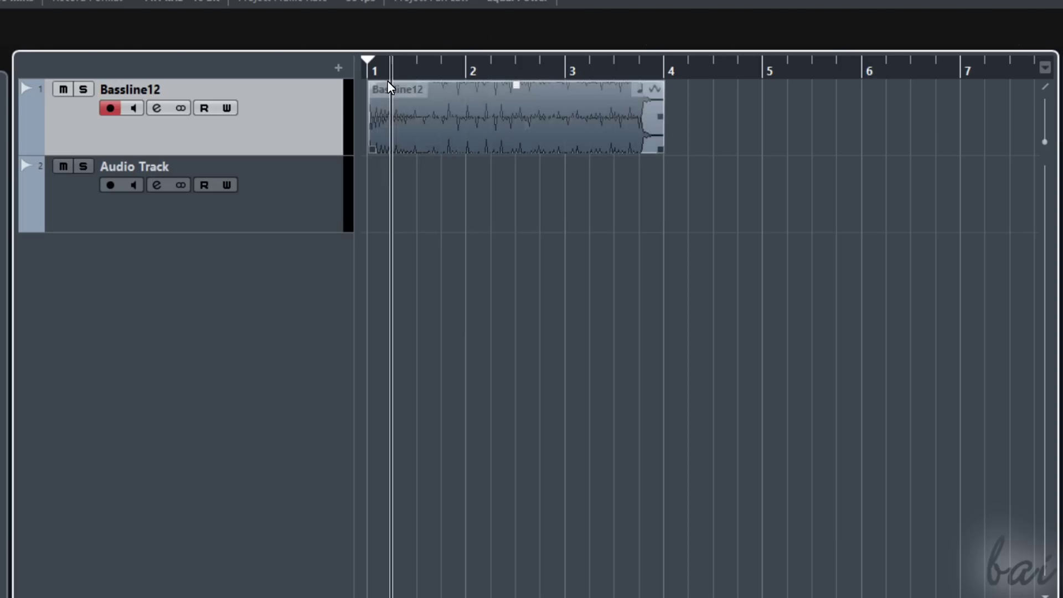
click(750, 127)
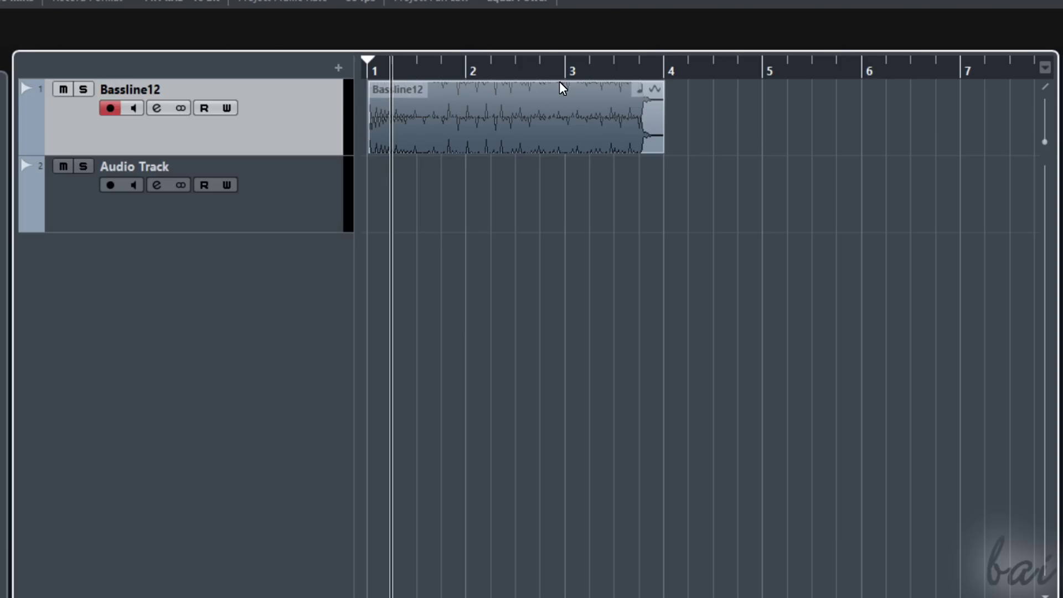
click(737, 75)
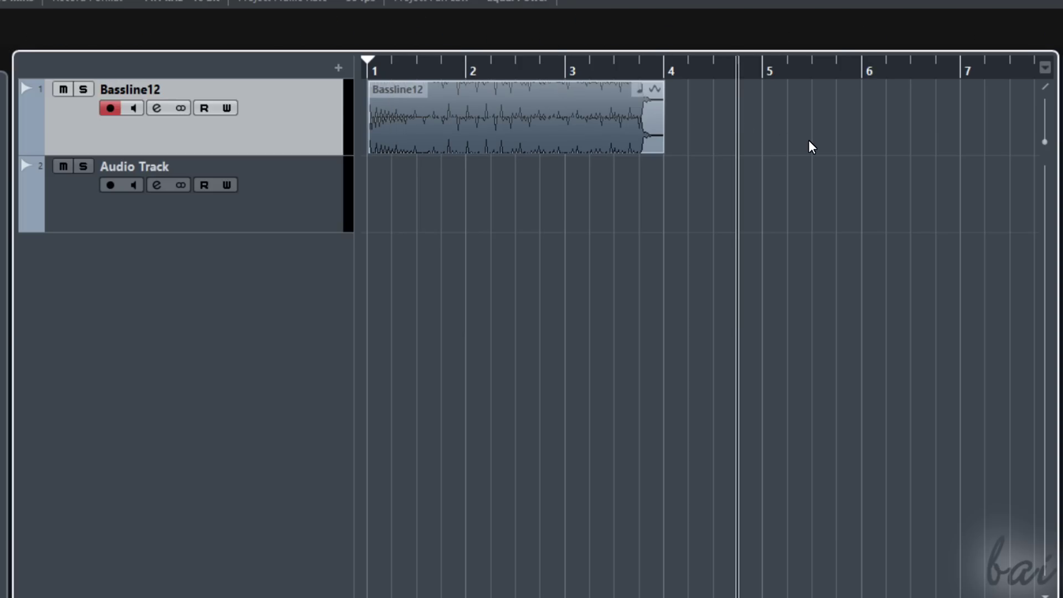
key(ctrl+v)
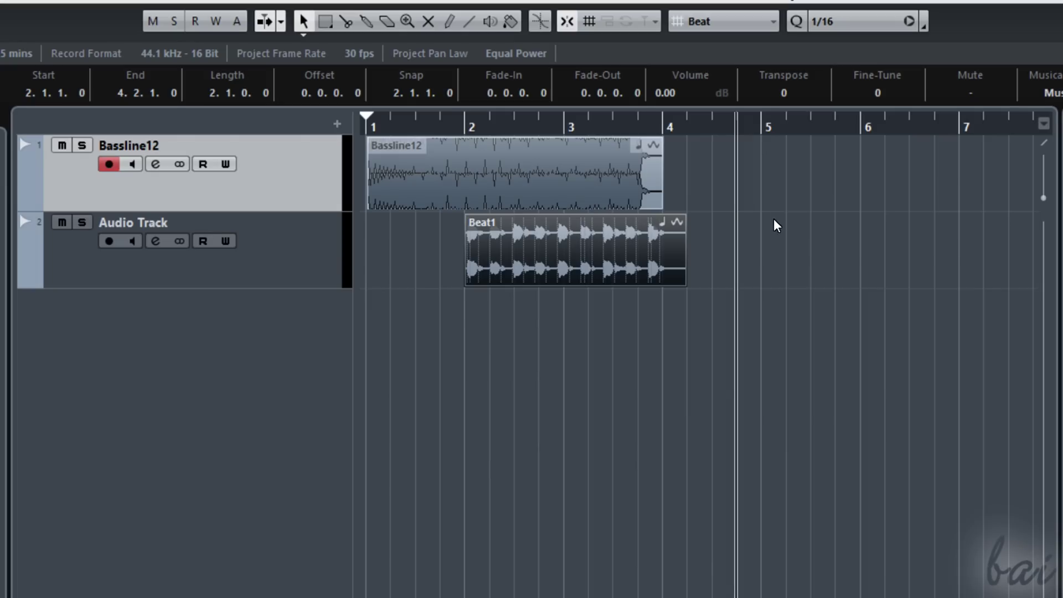
right_click(762, 247)
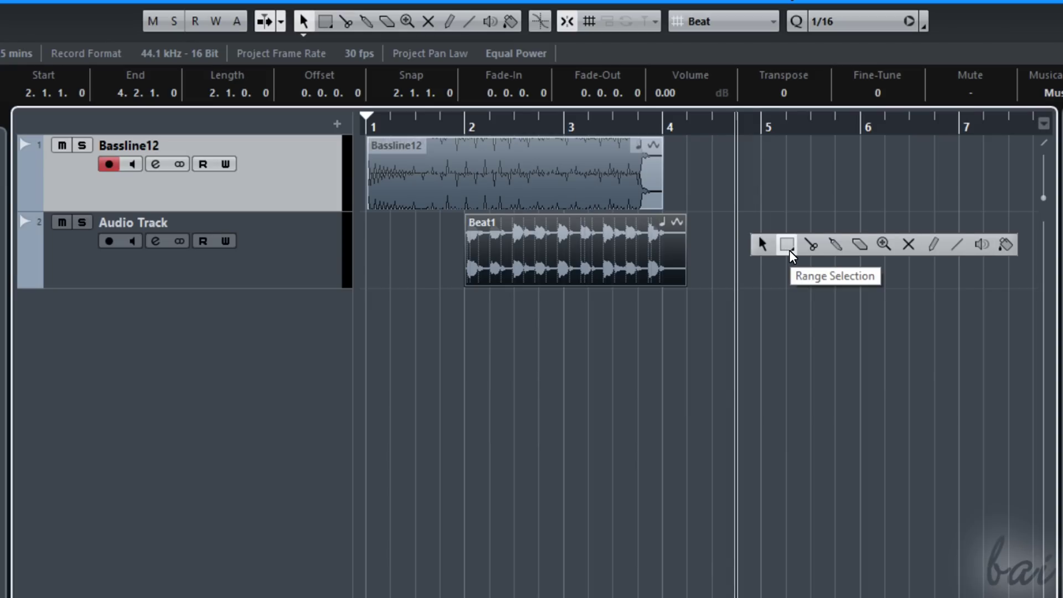
click(788, 248)
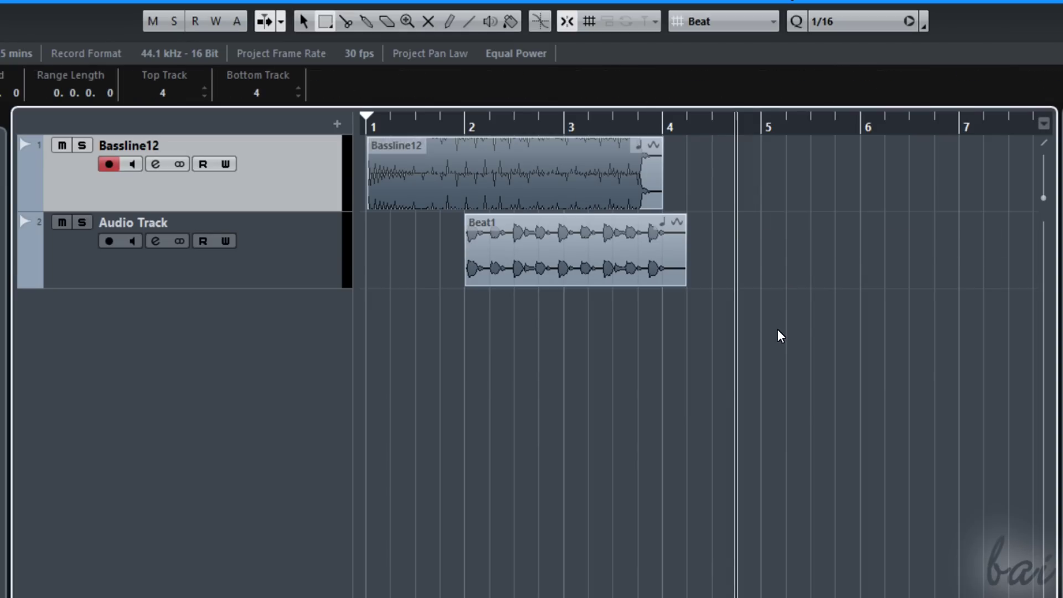
drag(773, 332, 260, 132)
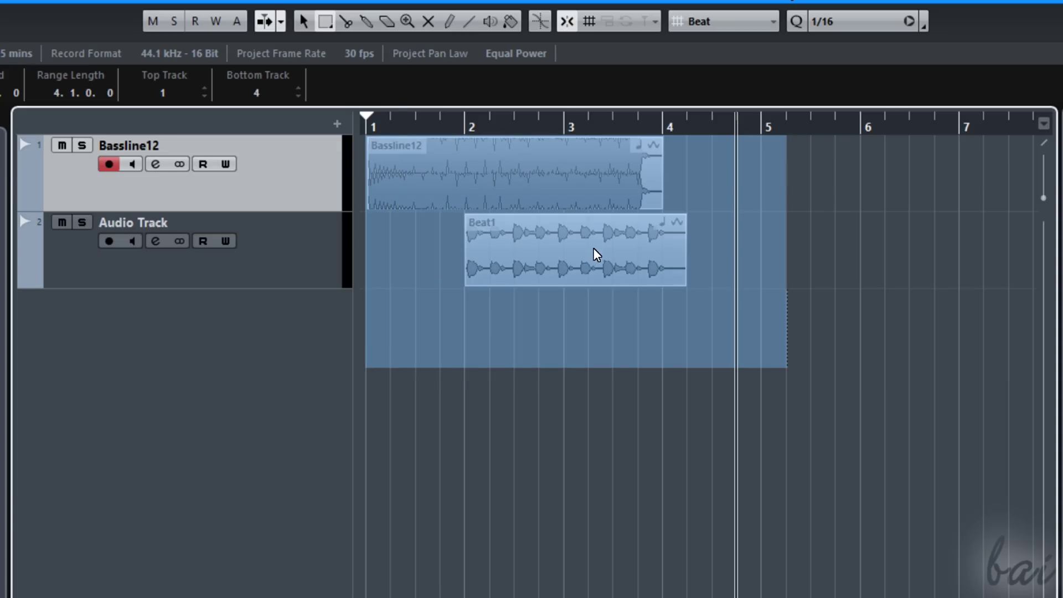
mouse_move(593, 254)
mouse_down()
mouse_move(601, 198)
mouse_move(836, 254)
mouse_up()
right_click(838, 249)
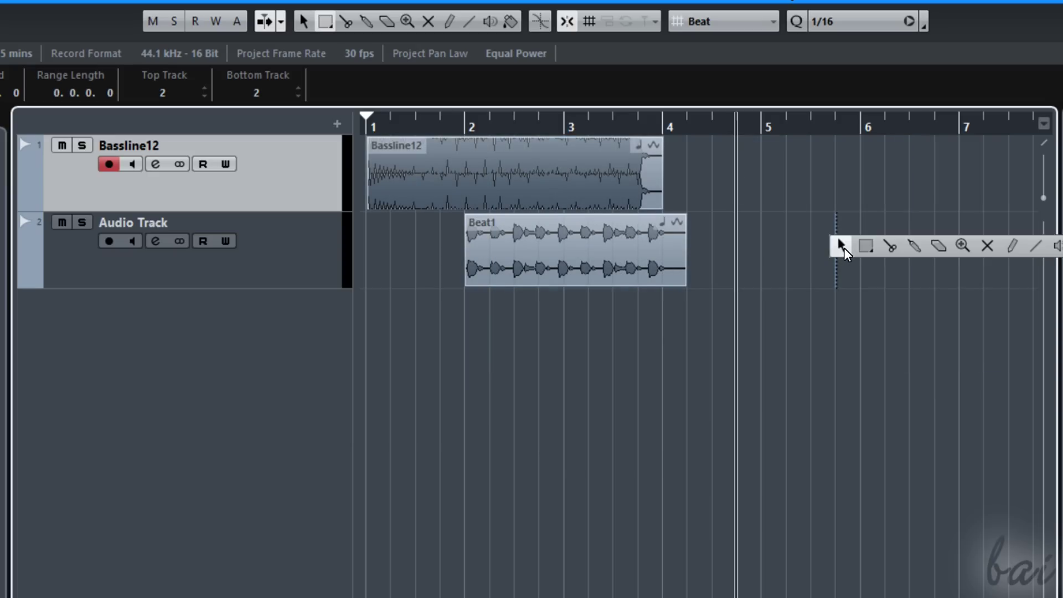
click(893, 249)
click(441, 183)
click(538, 183)
right_click(682, 183)
click(559, 173)
drag(581, 175, 705, 175)
drag(482, 175, 557, 175)
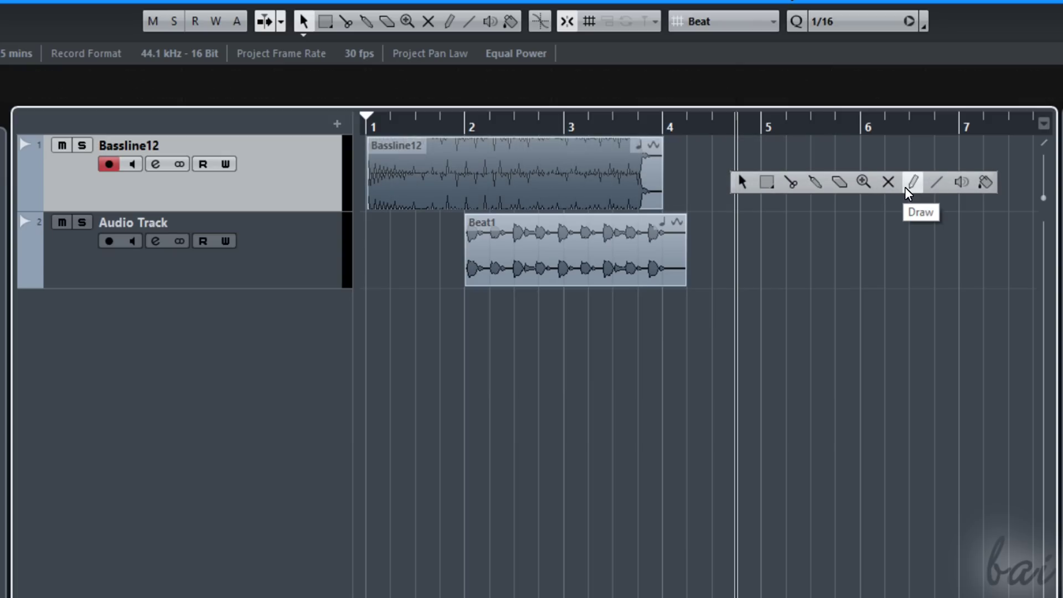
click(912, 182)
mouse_move(787, 195)
mouse_down()
mouse_move(882, 193)
mouse_move(930, 179)
mouse_up()
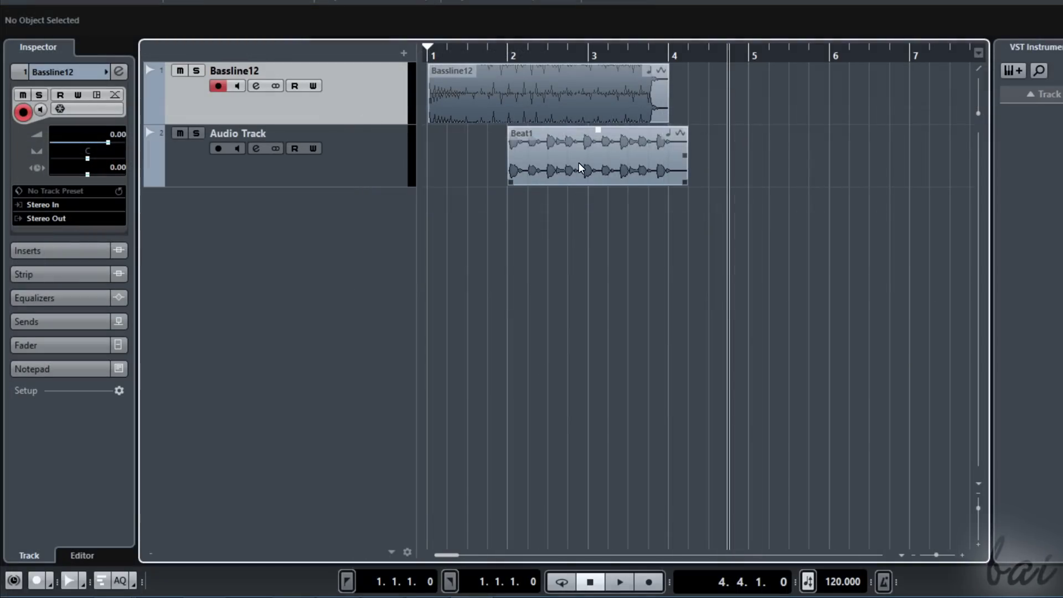
- Move Beat1 to bar 4.2, play the arrangement from near bar 1, then enable Cycle
mouse_move(578, 163)
mouse_down()
mouse_move(702, 167)
mouse_move(637, 173)
mouse_up()
click(447, 54)
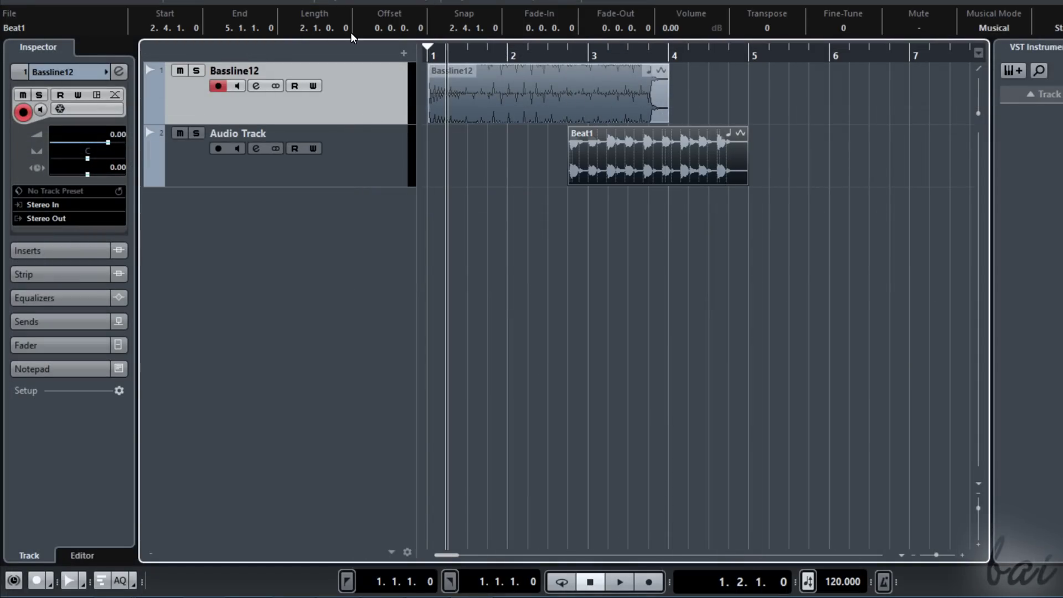
click(619, 581)
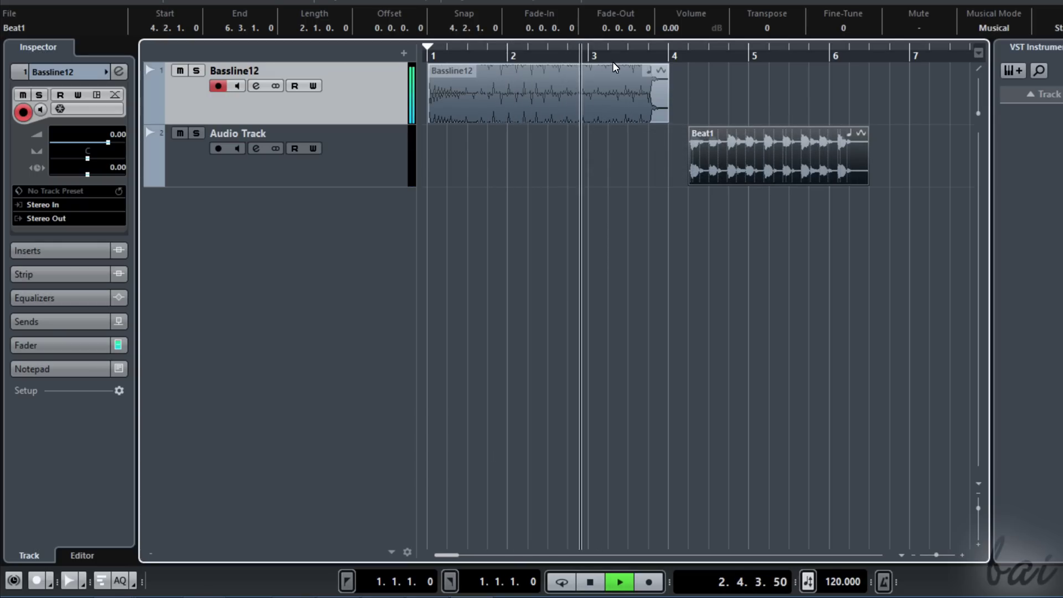
click(456, 58)
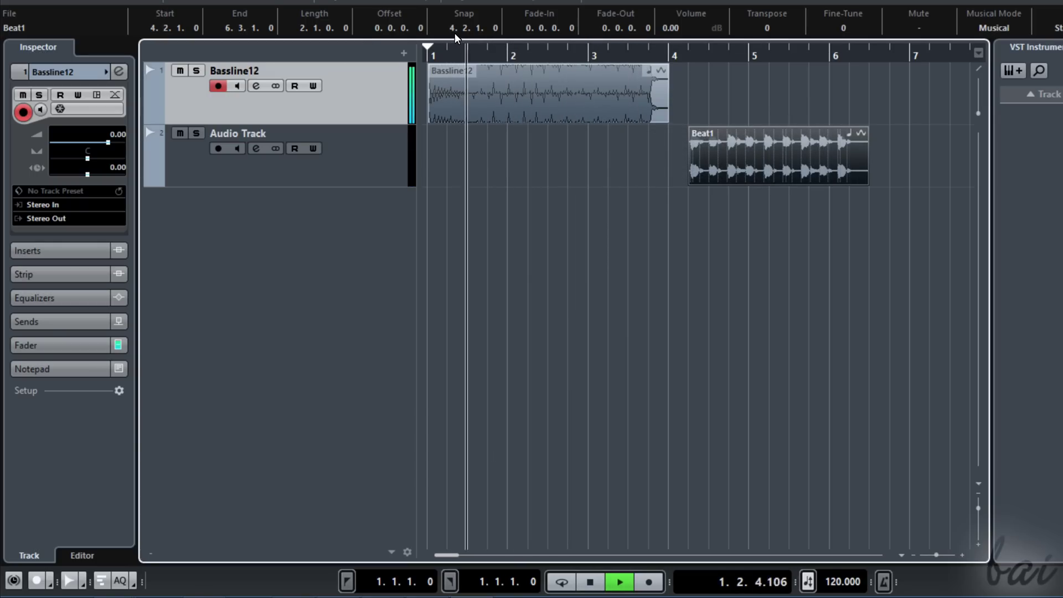
key(space)
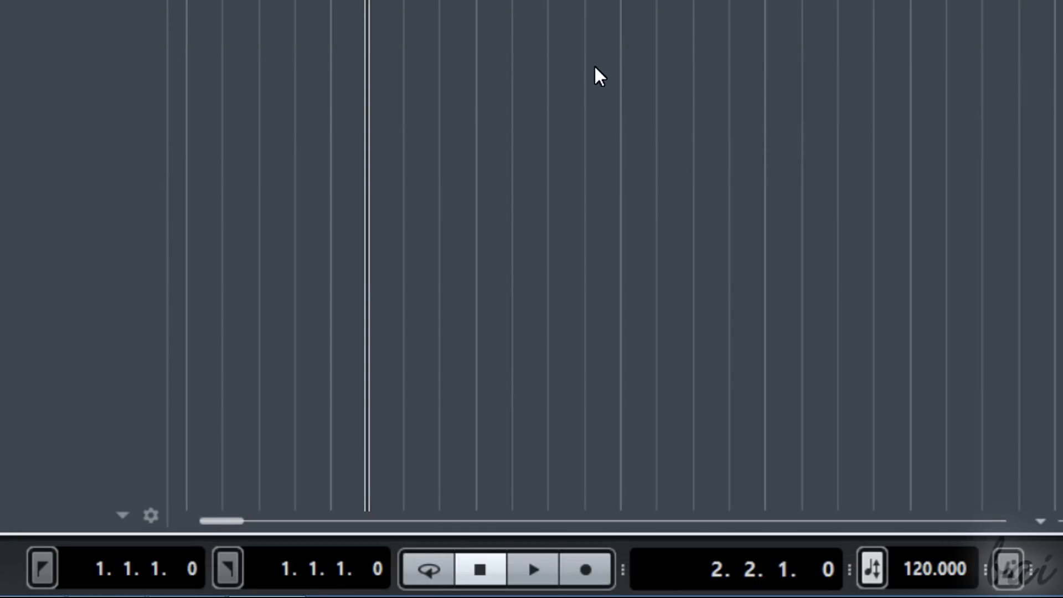
click(428, 570)
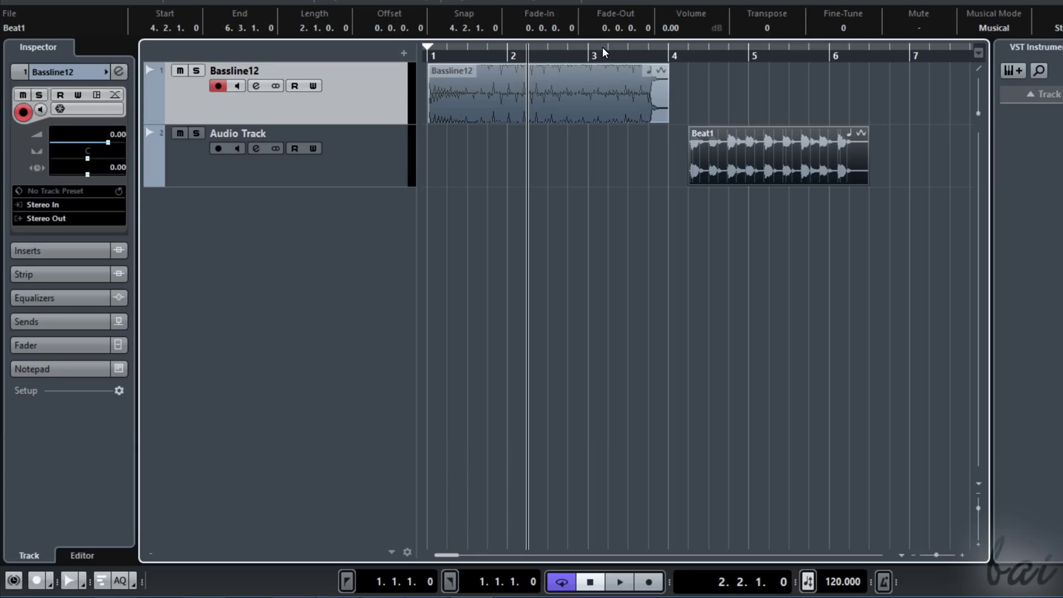
- Loop bars 3–4 and play them, then set the locators to Bassline12's bars 1–4
click(611, 48)
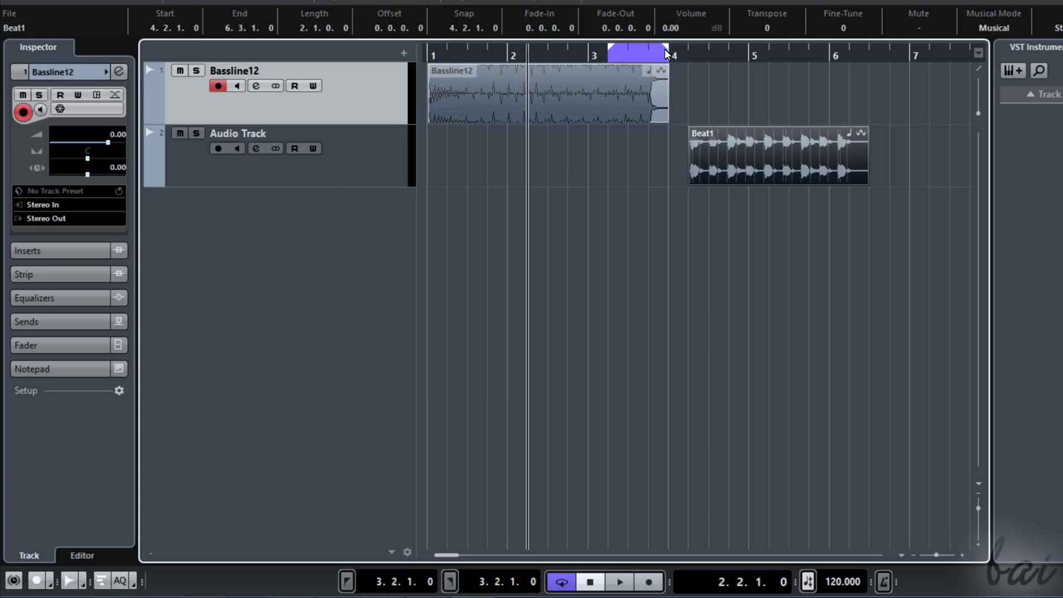
drag(611, 48, 665, 49)
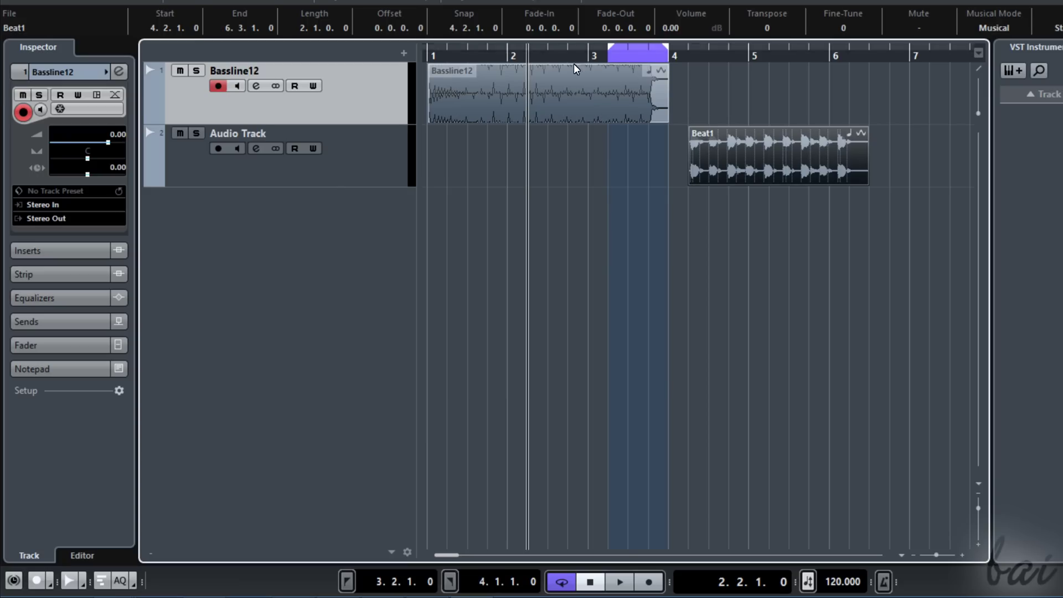
click(620, 582)
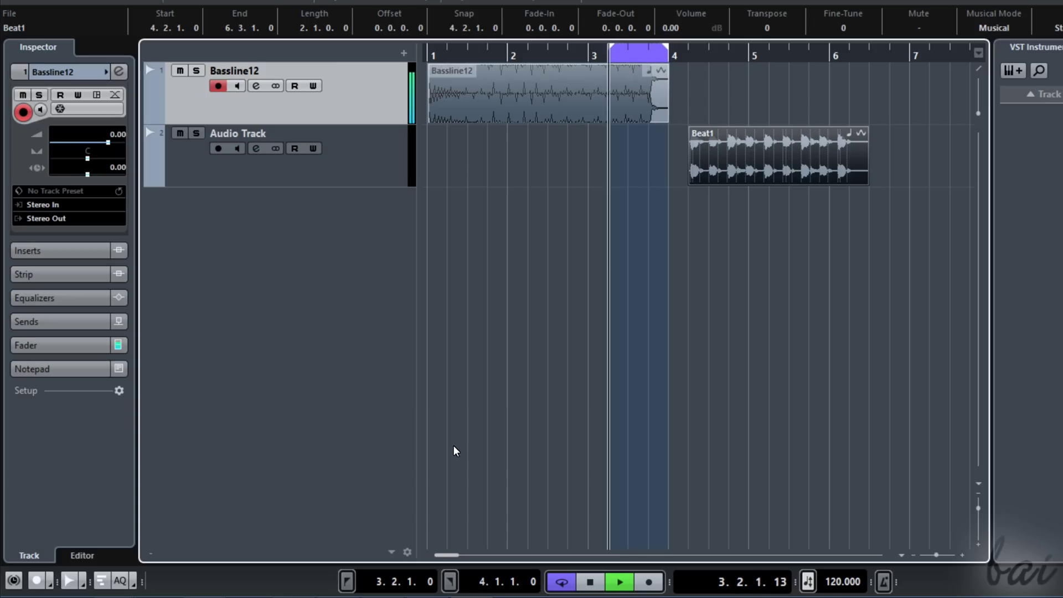
key(space)
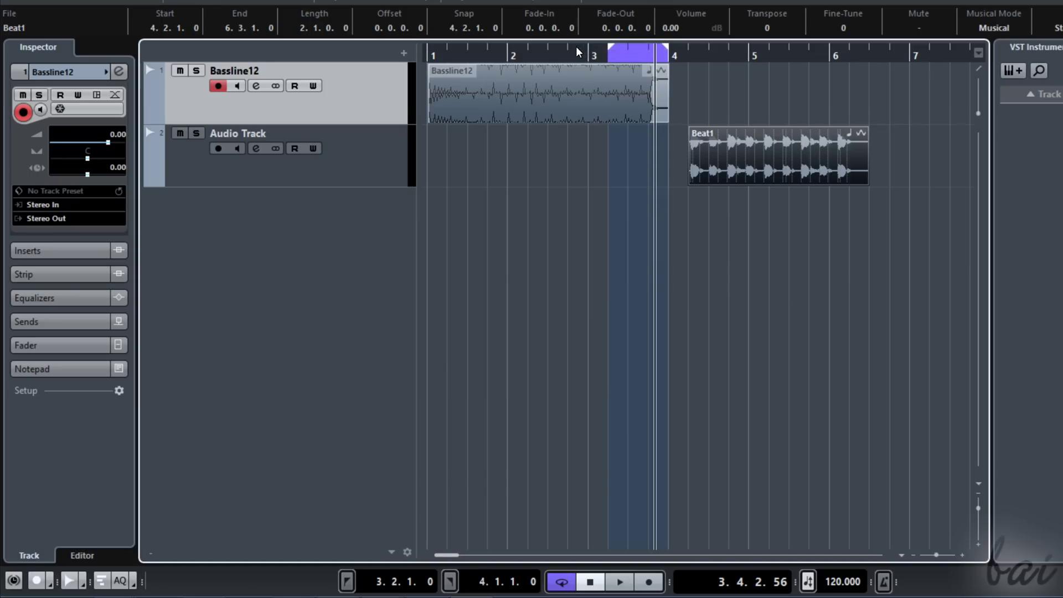
drag(586, 51, 573, 46)
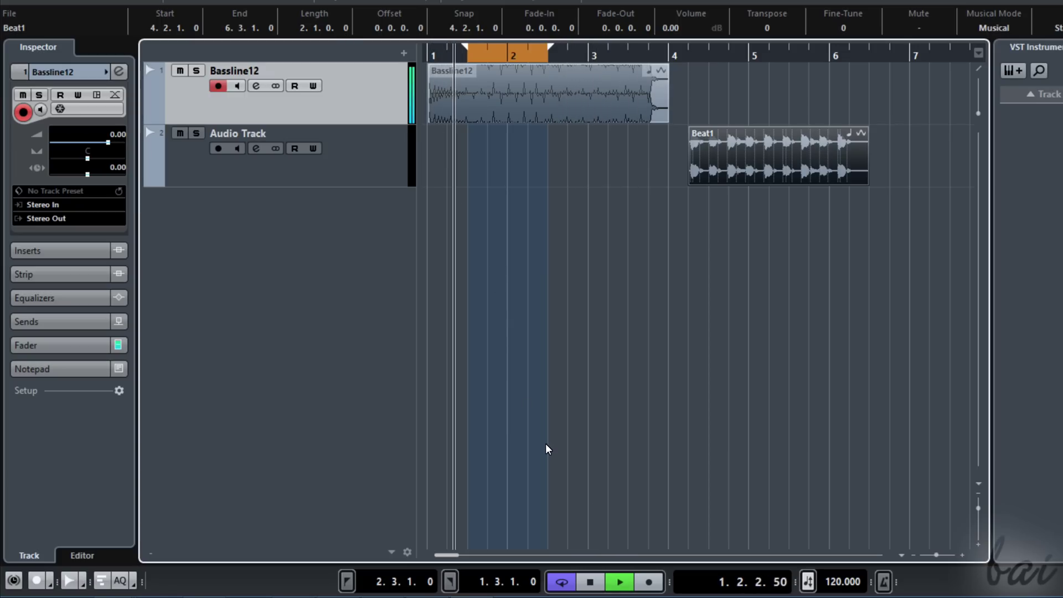
key(p)
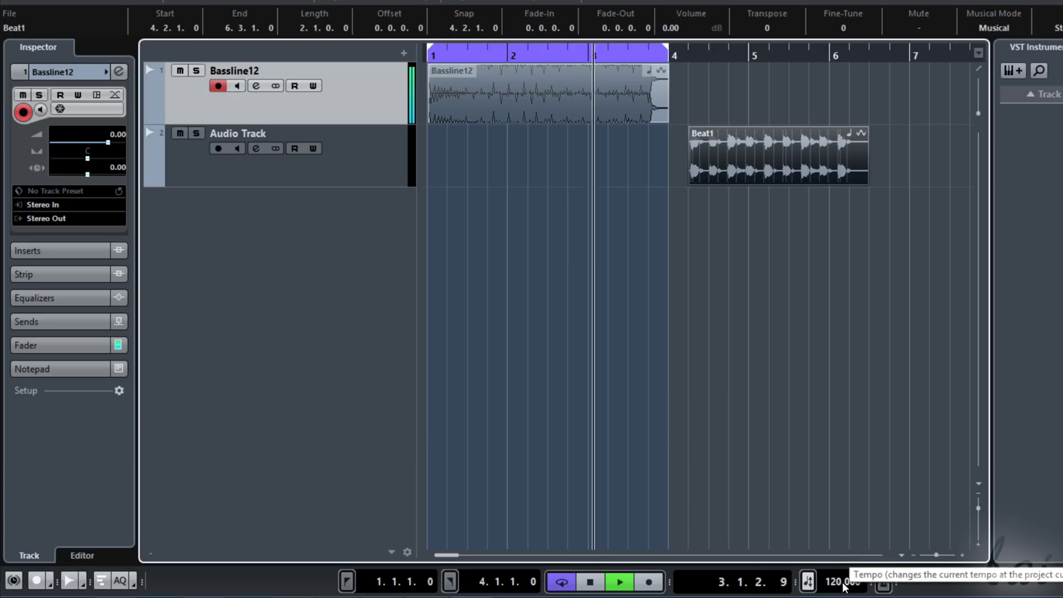
scroll(831, 588, up, 7)
- Try faster tempo values, then enter 80 BPM as the project tempo with playback running
drag(827, 587, 847, 586)
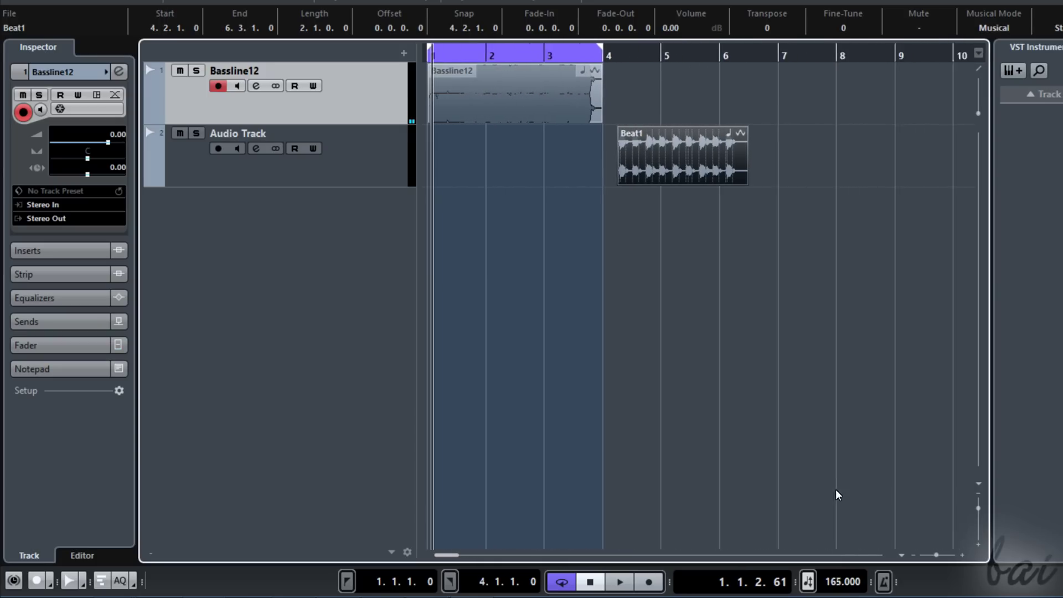
mouse_move(847, 586)
mouse_down()
mouse_move(813, 407)
mouse_move(696, 550)
mouse_up()
key(space)
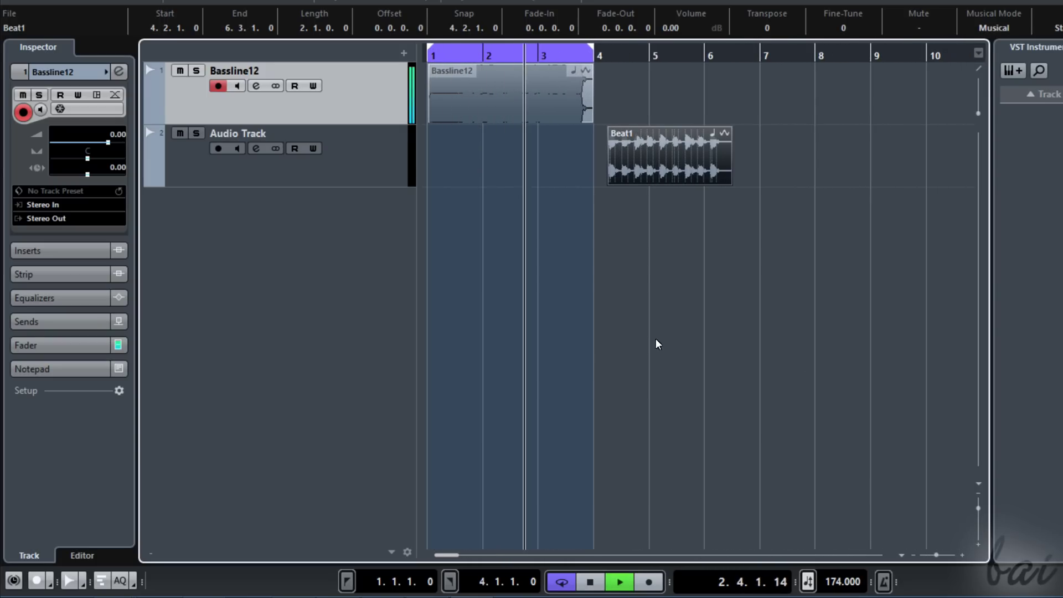
click(839, 581)
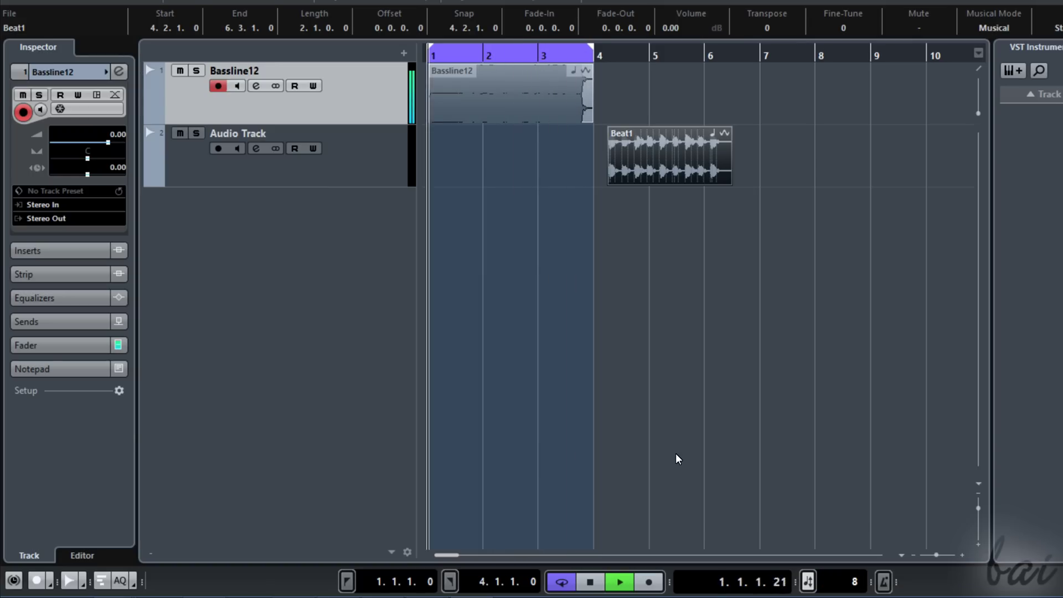
text(80)
key(Return)
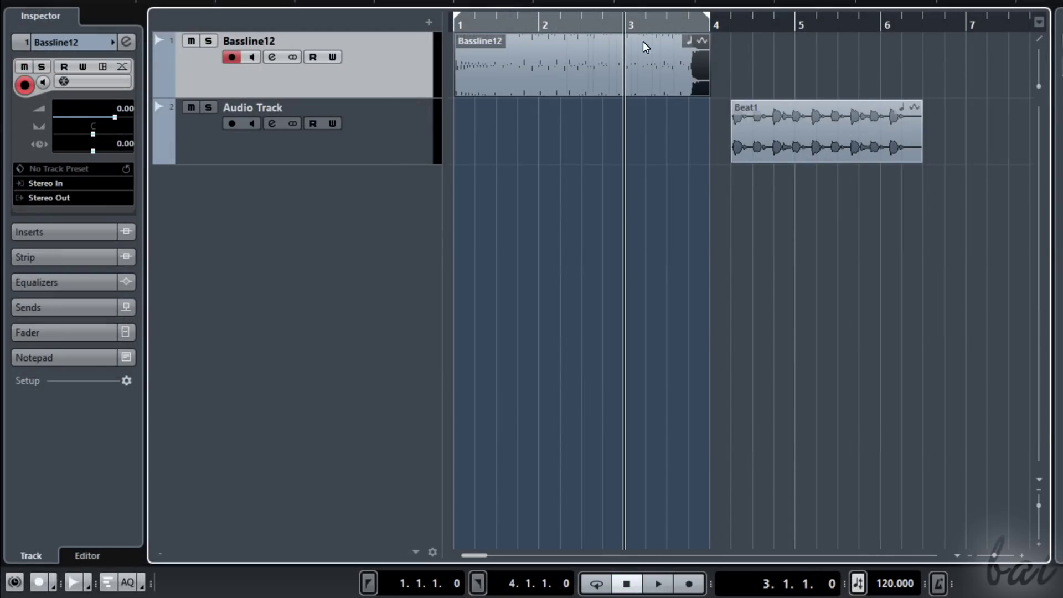
- Open Bassline12 in the lower-zone editor, cycling through the Mixer, Editor, Sampler and Chord Pads tabs
double_click(535, 73)
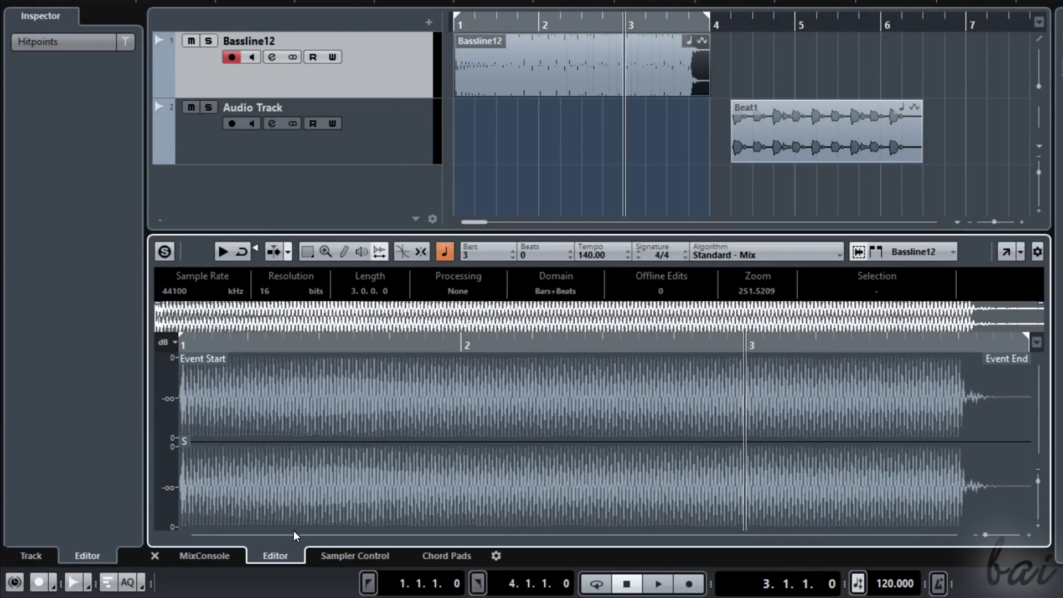
click(205, 556)
click(275, 556)
click(355, 556)
click(447, 556)
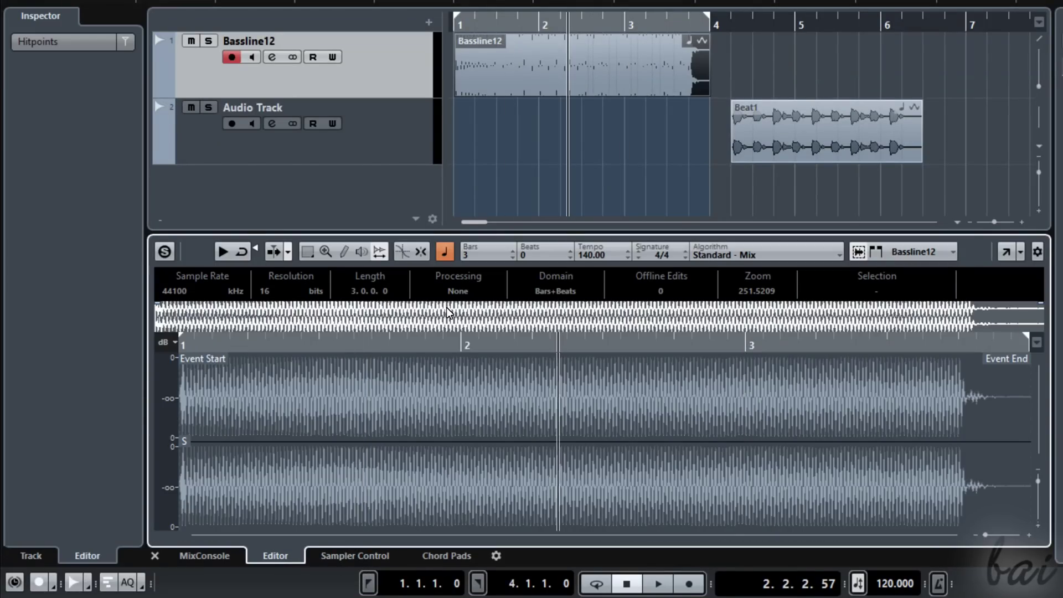
- Zoom in and out on the Bassline12 waveform, stop playback, and select a stretch of it
click(417, 412)
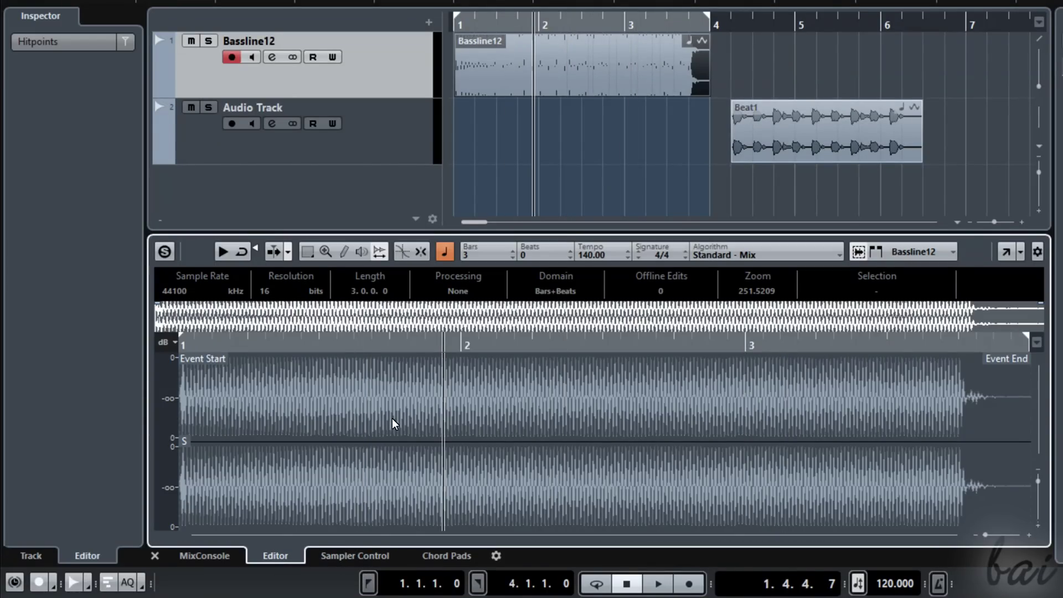
key(h)
key(h)
key(h)
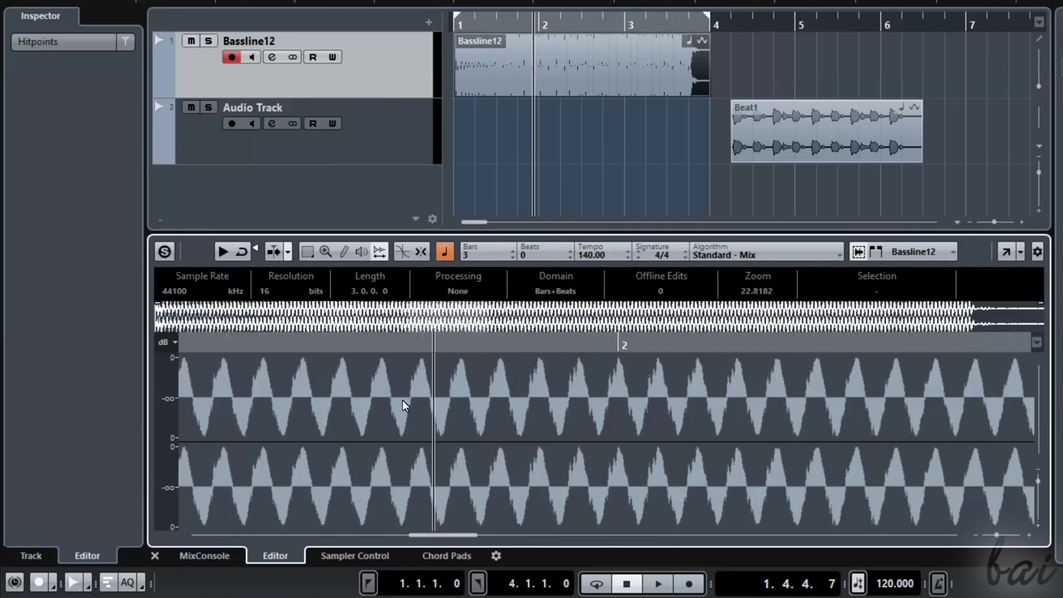
key(h)
key(h)
key(h)
key(g)
key(g)
key(g)
key(g)
key(g)
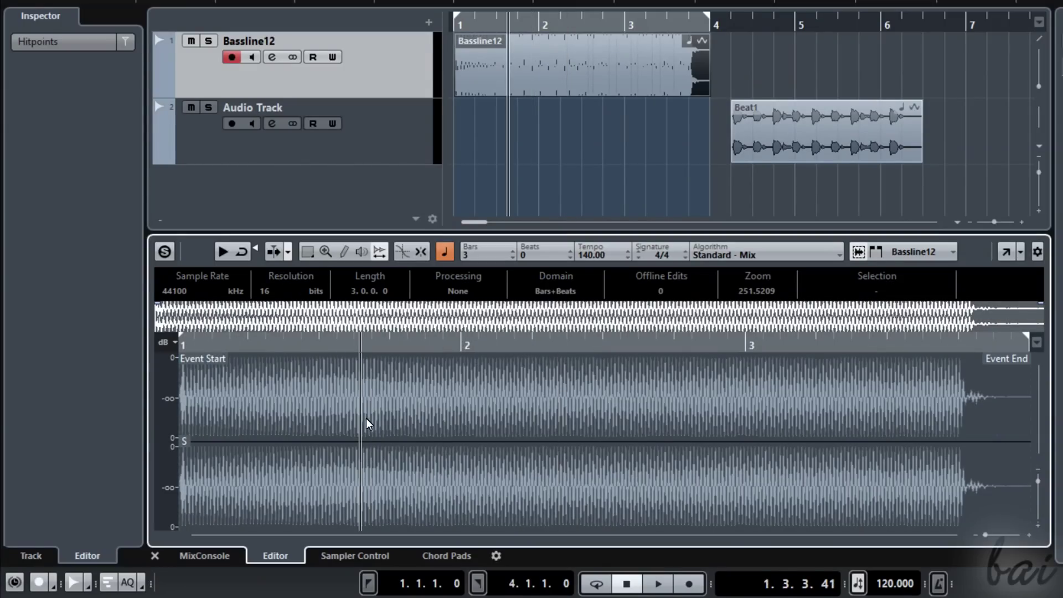
key(space)
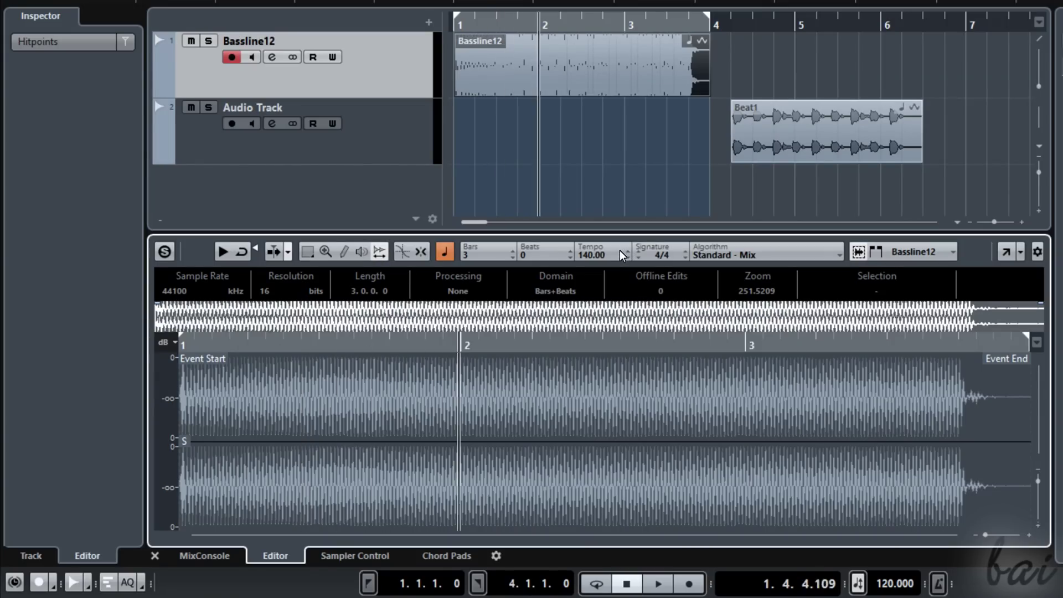
key(h)
key(h)
key(h)
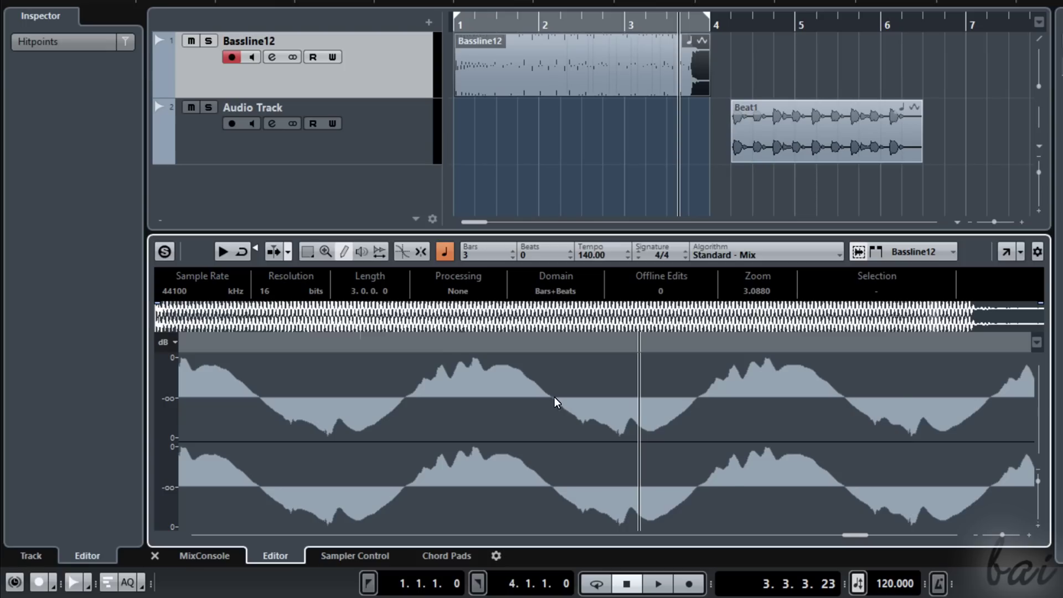
scroll(562, 427, up, 1)
scroll(691, 435, up, 1)
scroll(612, 441, up, 1)
scroll(612, 446, up, 1)
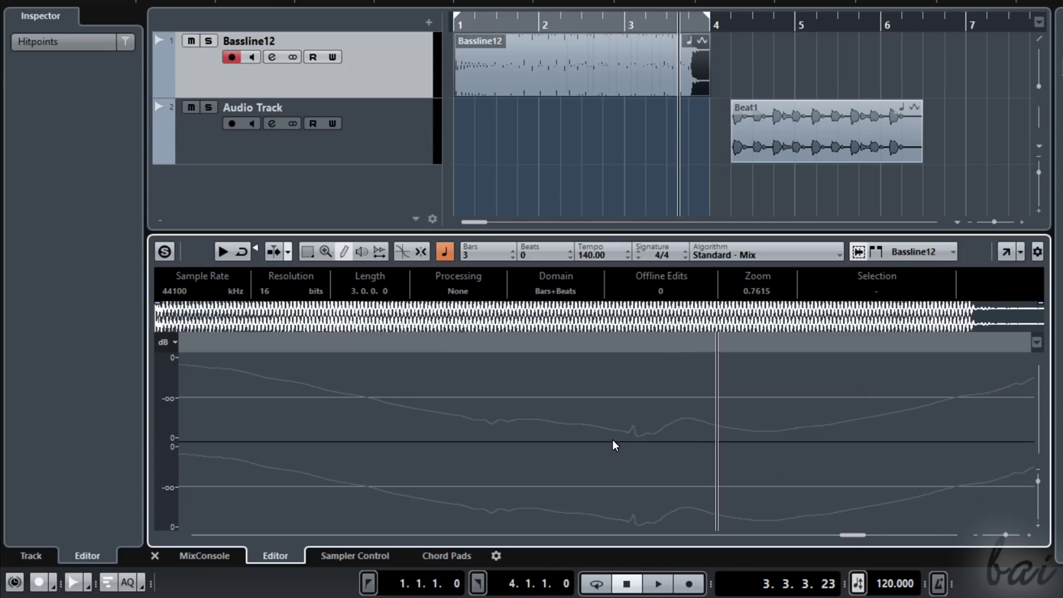
mouse_move(378, 406)
mouse_down()
mouse_move(676, 452)
mouse_move(961, 407)
mouse_up()
key(shift+f)
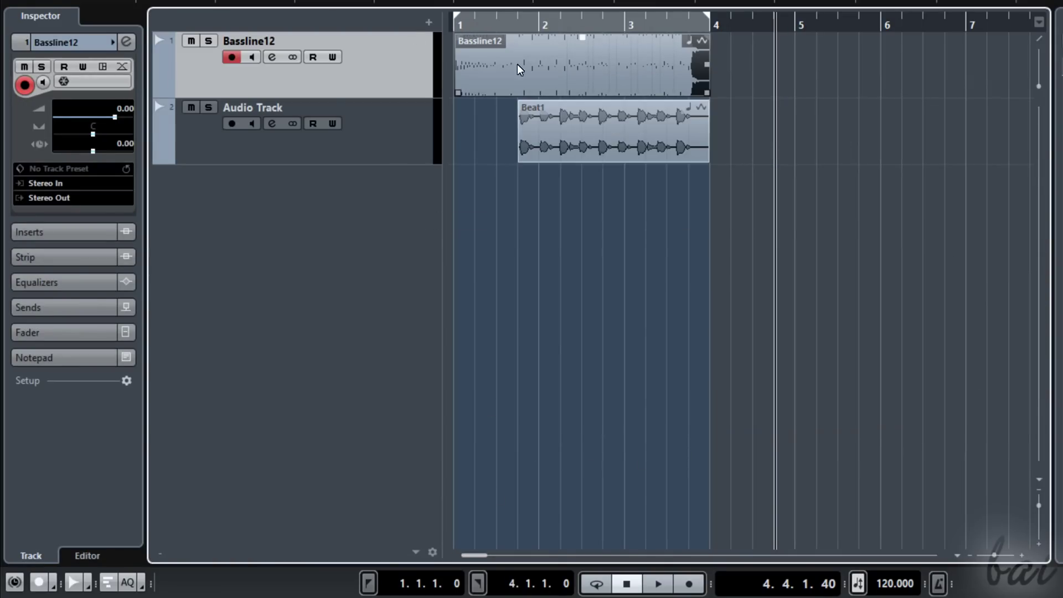
- Select Bassline12 and loop-play the first three bars with Cycle on
key(Down)
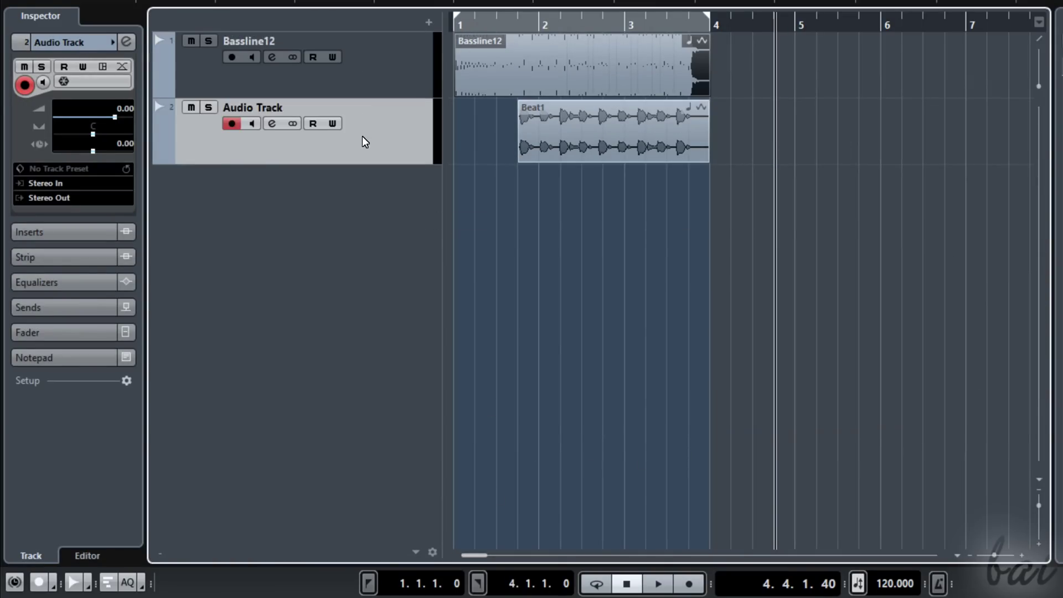
click(297, 39)
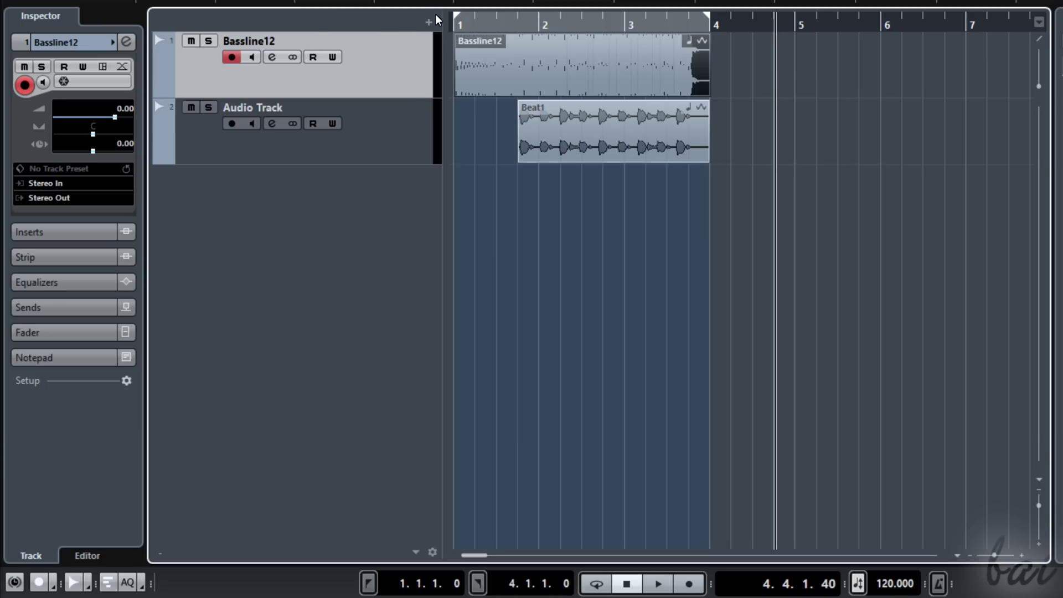
click(597, 583)
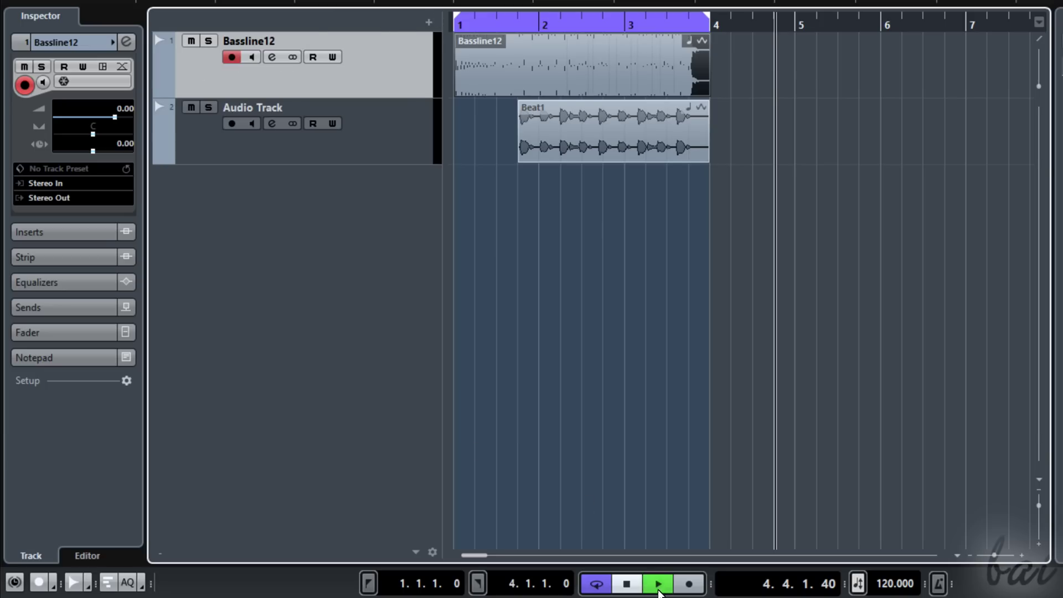
click(658, 585)
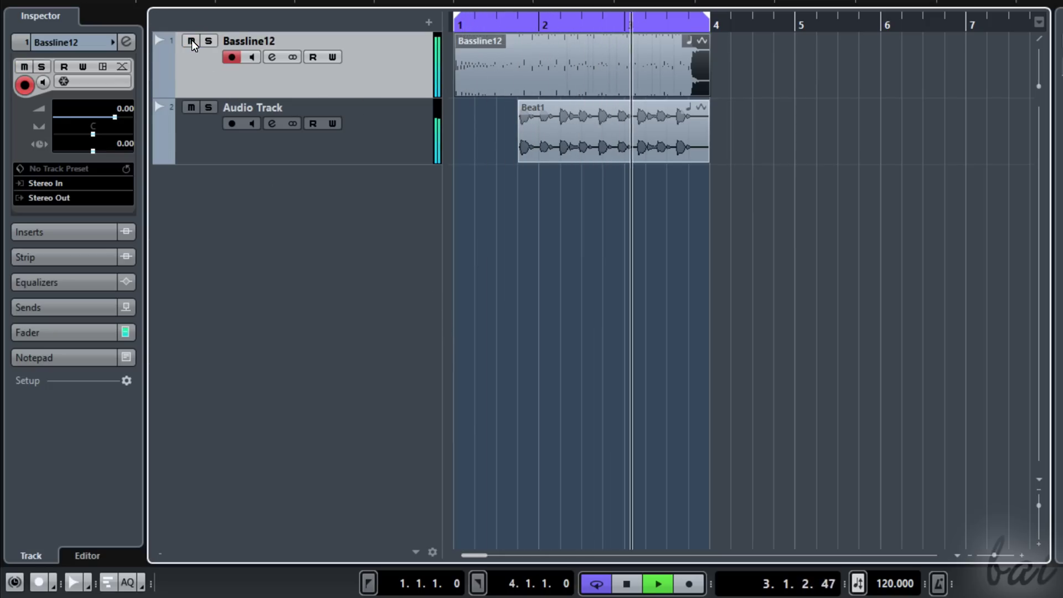
- Solo and unsolo Bassline12, stop playback, and rename the track 'Main Bass'
click(208, 41)
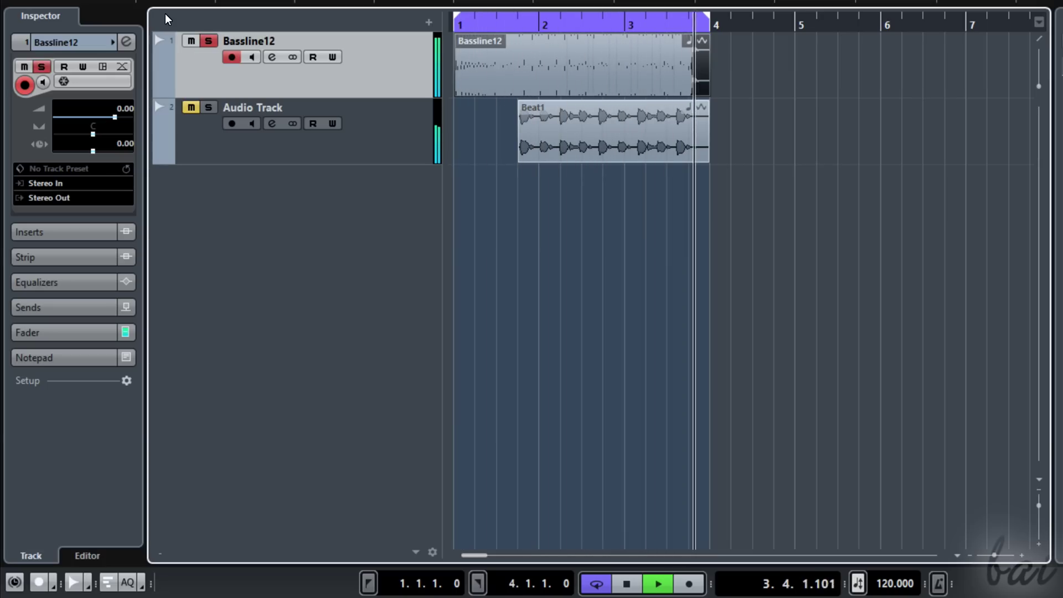
click(165, 14)
key(space)
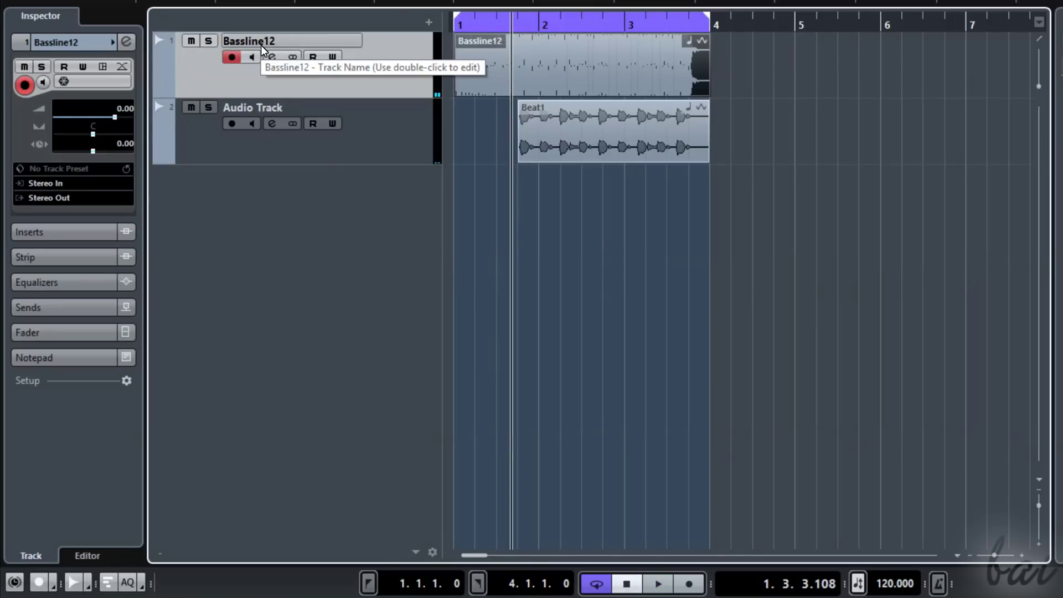
double_click(261, 46)
text(M)
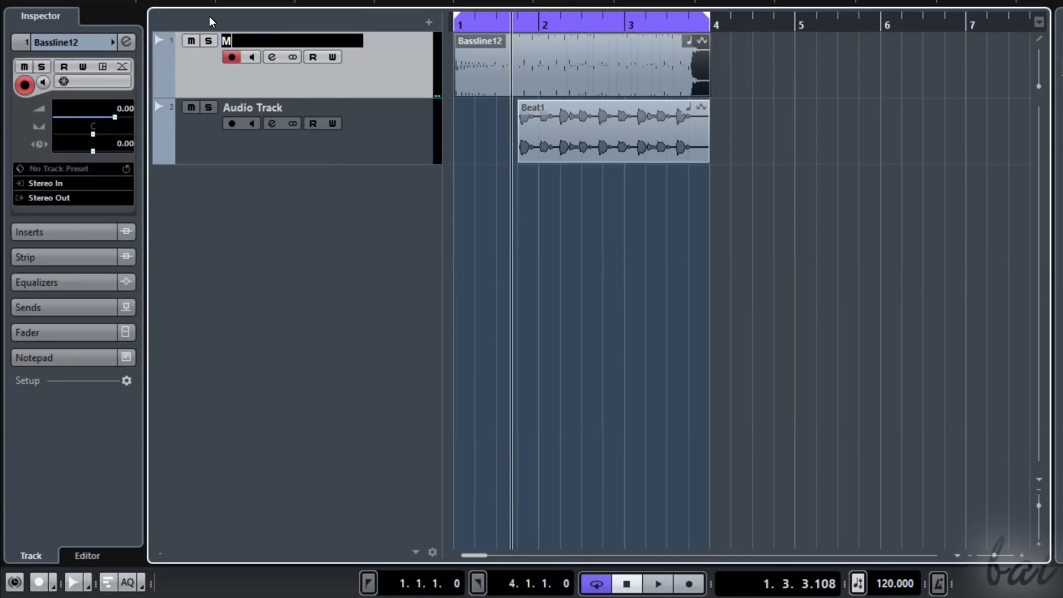
text(ain Bass)
key(Return)
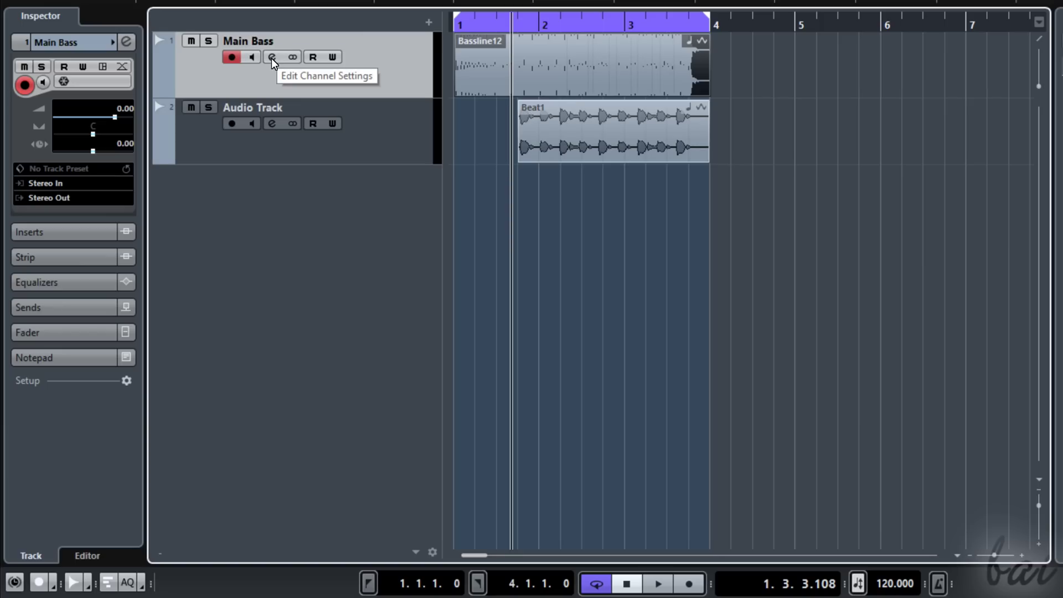
- Set the Main Bass fader to about -2.4 dB and return the pan to centre
click(272, 59)
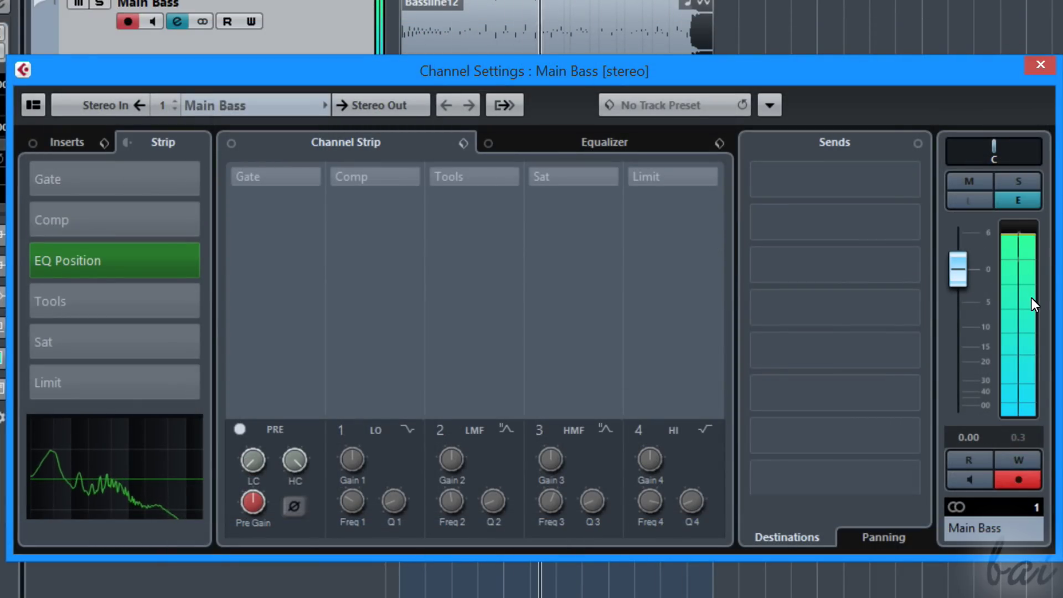
mouse_move(956, 312)
mouse_down()
mouse_move(962, 379)
mouse_move(961, 321)
mouse_up()
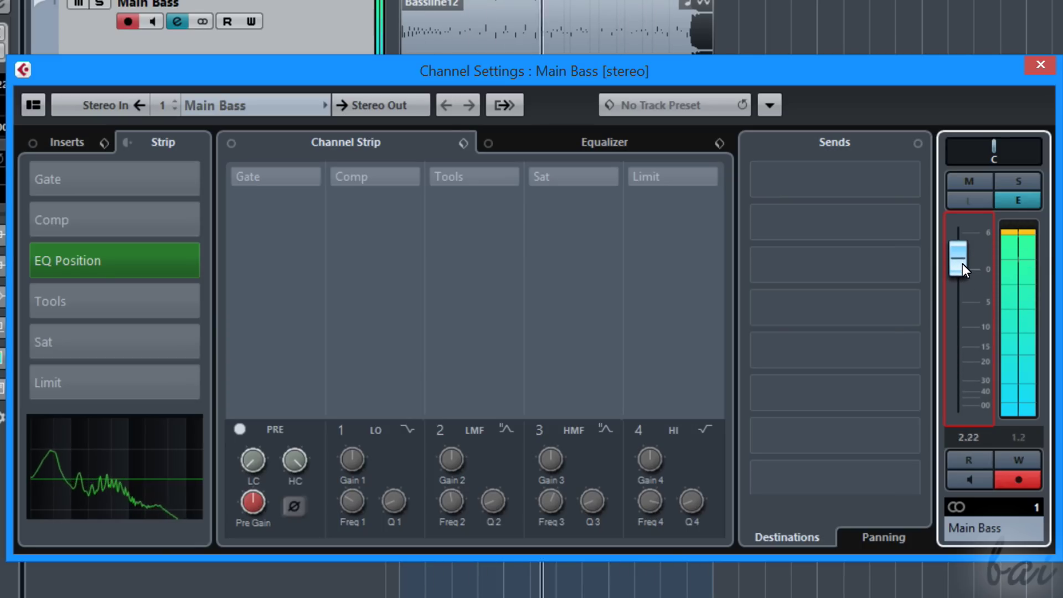
drag(964, 251, 967, 293)
mouse_move(993, 149)
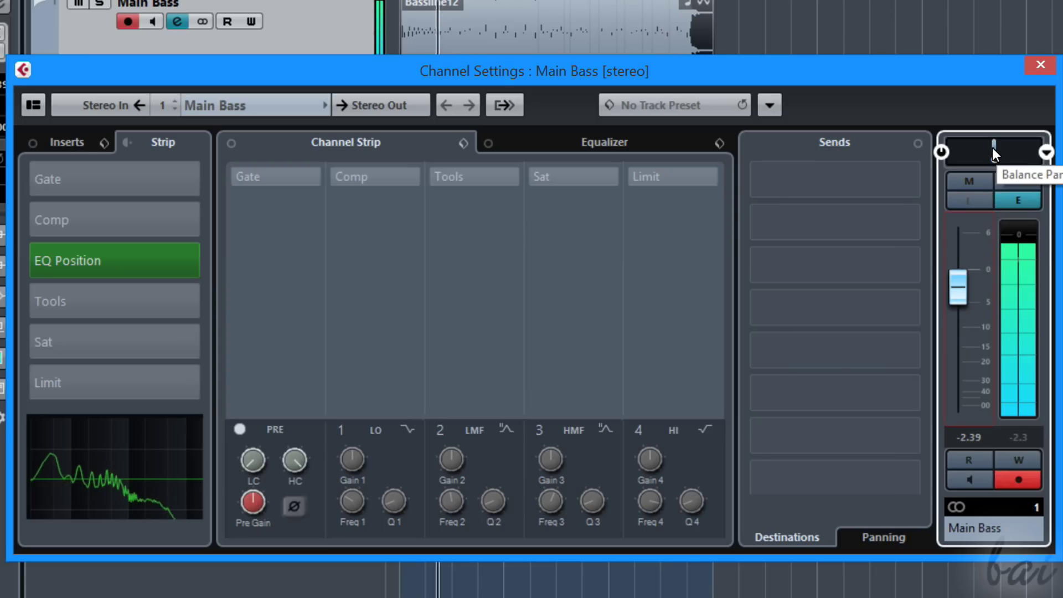
mouse_move(990, 147)
mouse_down()
mouse_move(938, 157)
mouse_move(976, 168)
mouse_up()
ctrl+click(1017, 172)
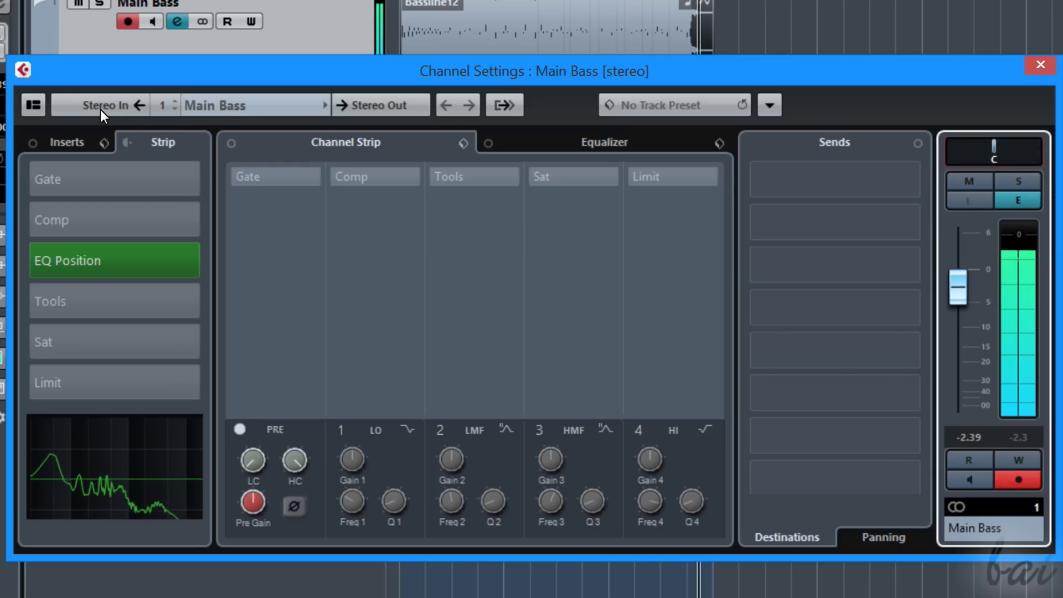
- Check the Main Bass routing, keeping Stereo In as input and Stereo Out as output
click(116, 193)
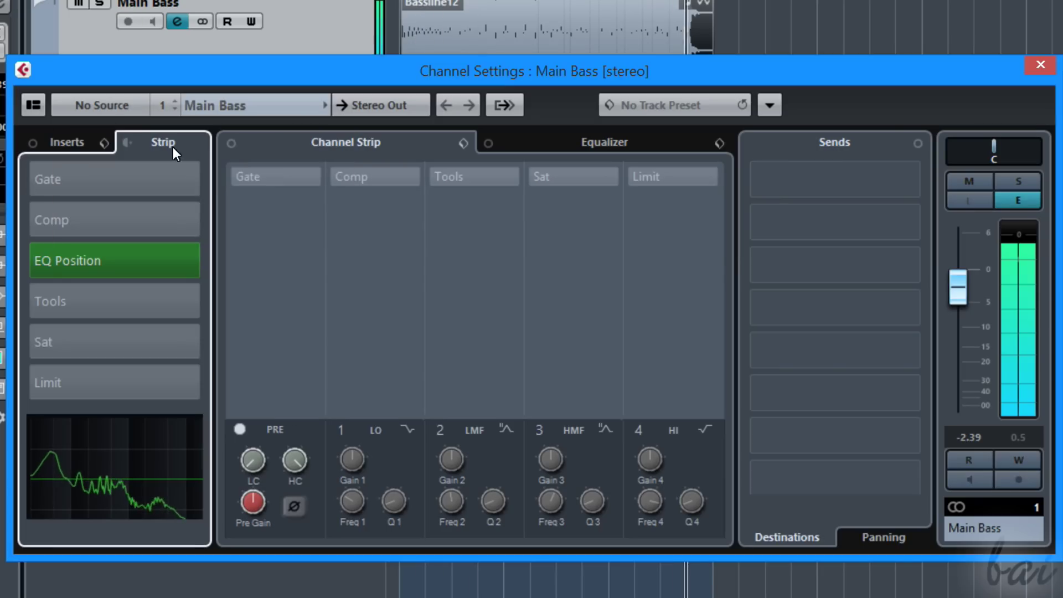
click(100, 105)
key(Return)
click(365, 107)
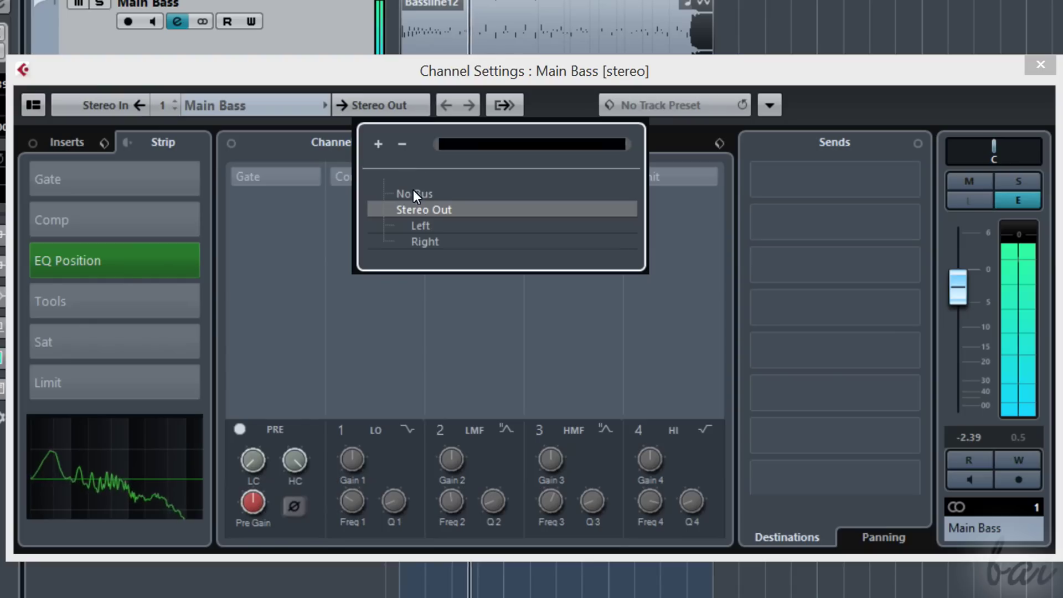
click(441, 242)
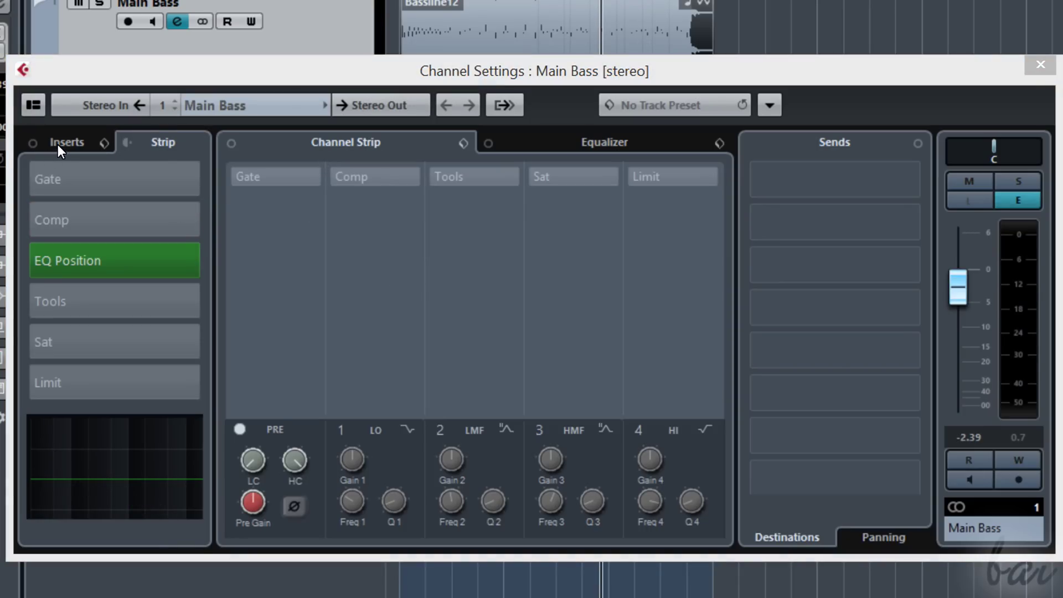
- Turn down the Distortion feedback on Main Bass and start playback
click(173, 150)
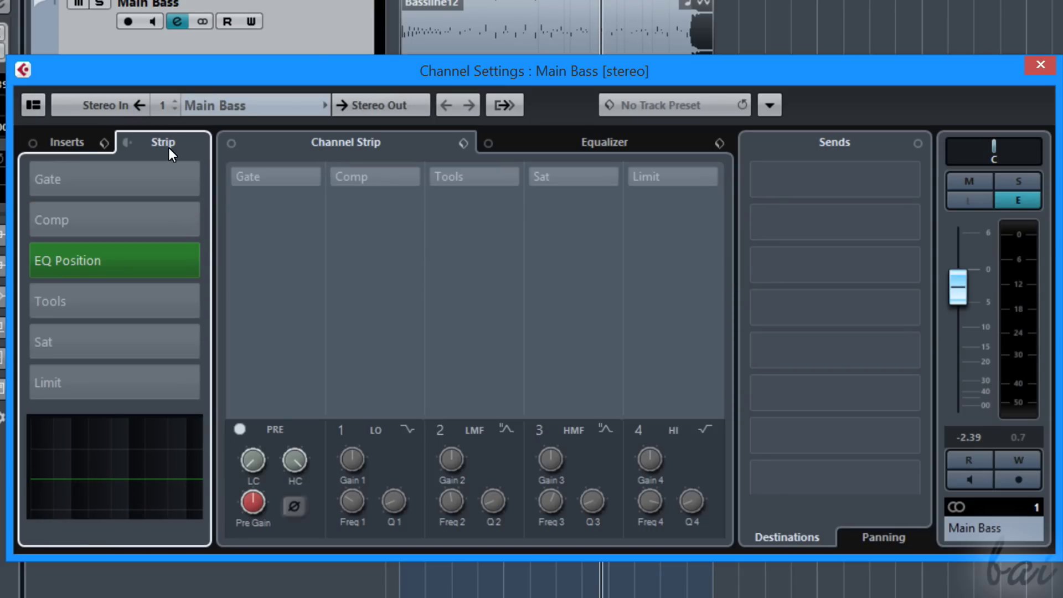
click(76, 146)
click(157, 148)
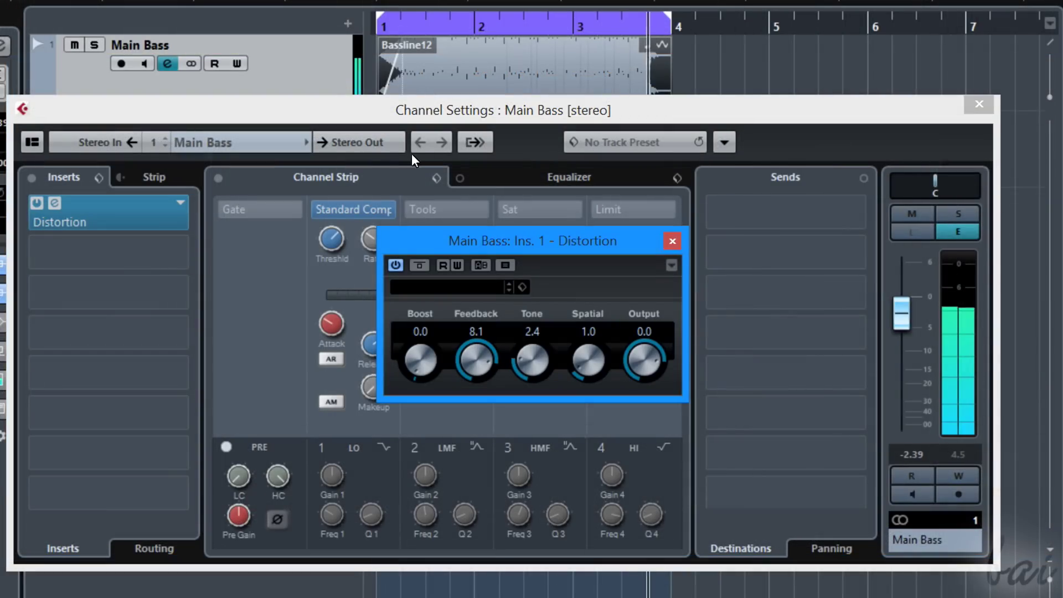
drag(471, 319, 496, 371)
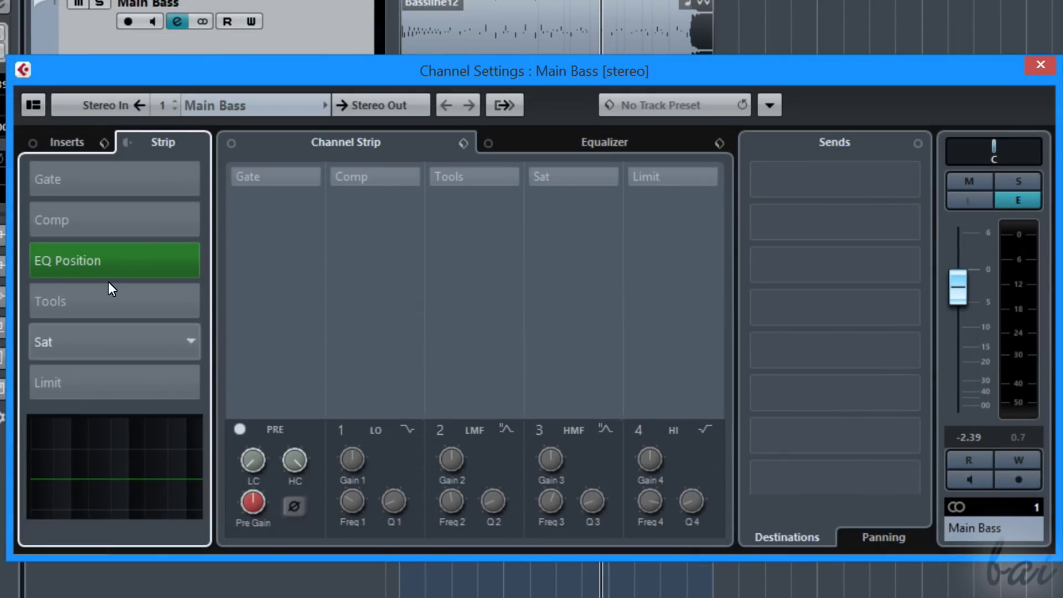
key(space)
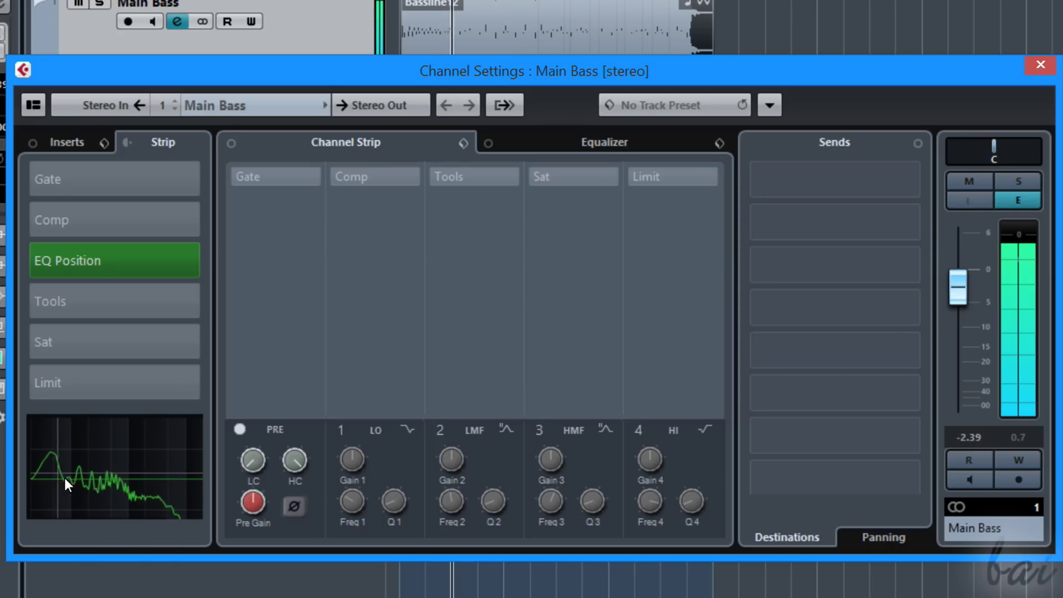
- Enable the Noise Gate with a longer release and briefly toggle the Standard Compressor
click(148, 187)
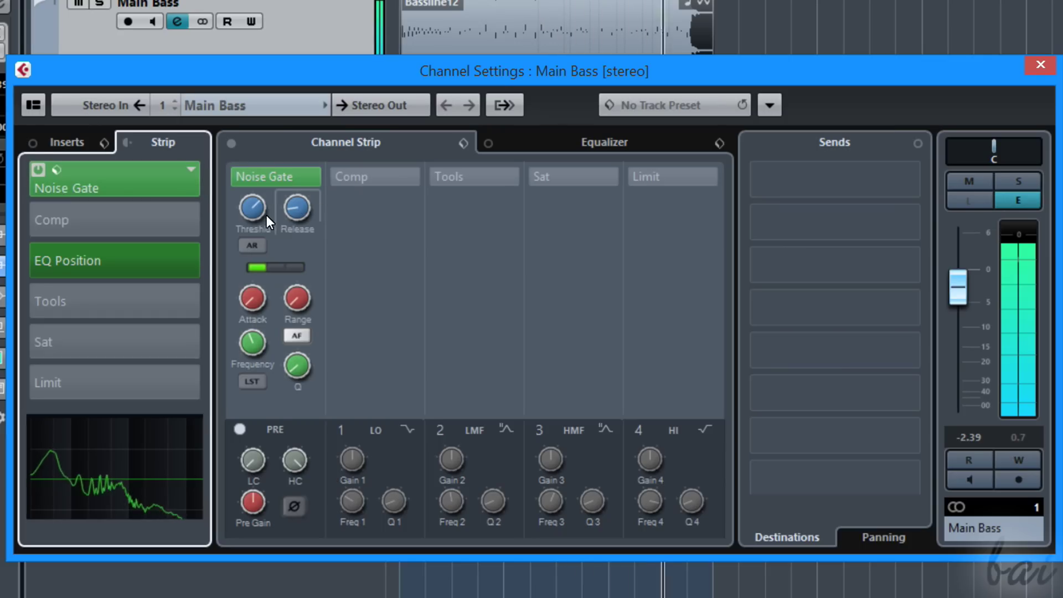
drag(296, 207, 298, 194)
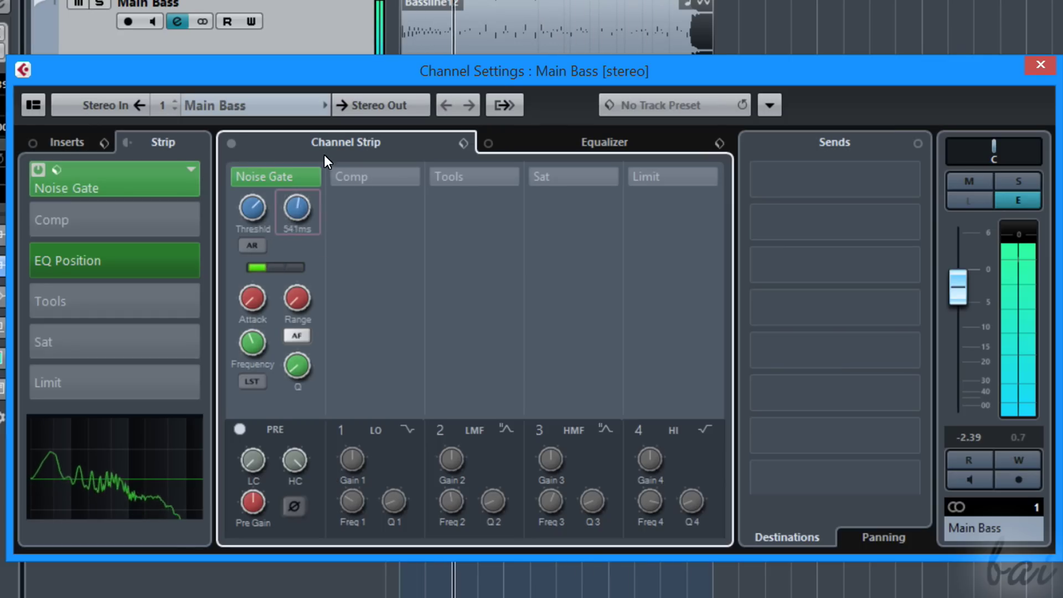
click(135, 227)
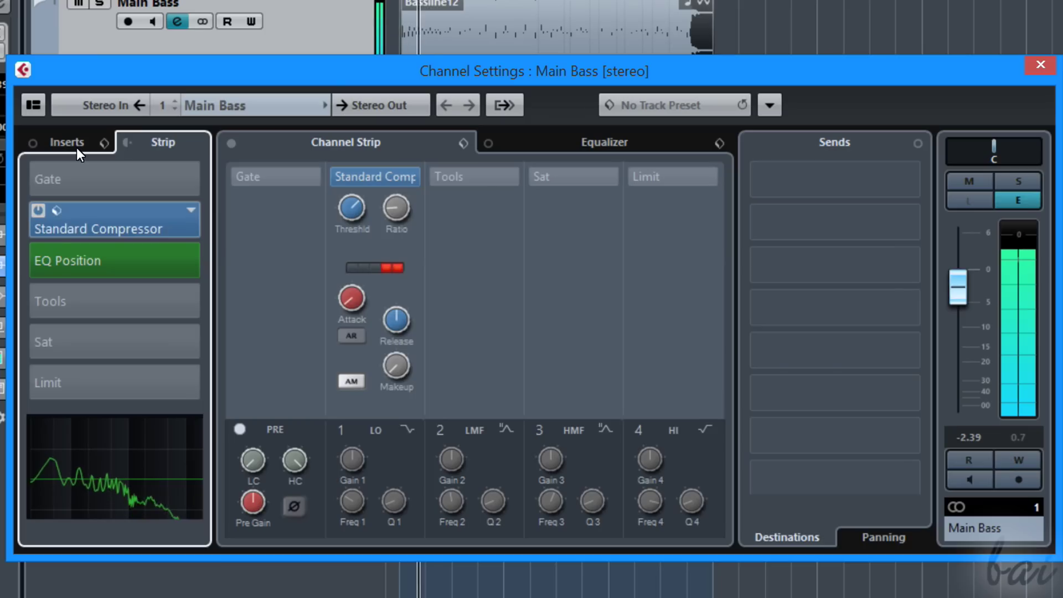
click(354, 200)
click(139, 384)
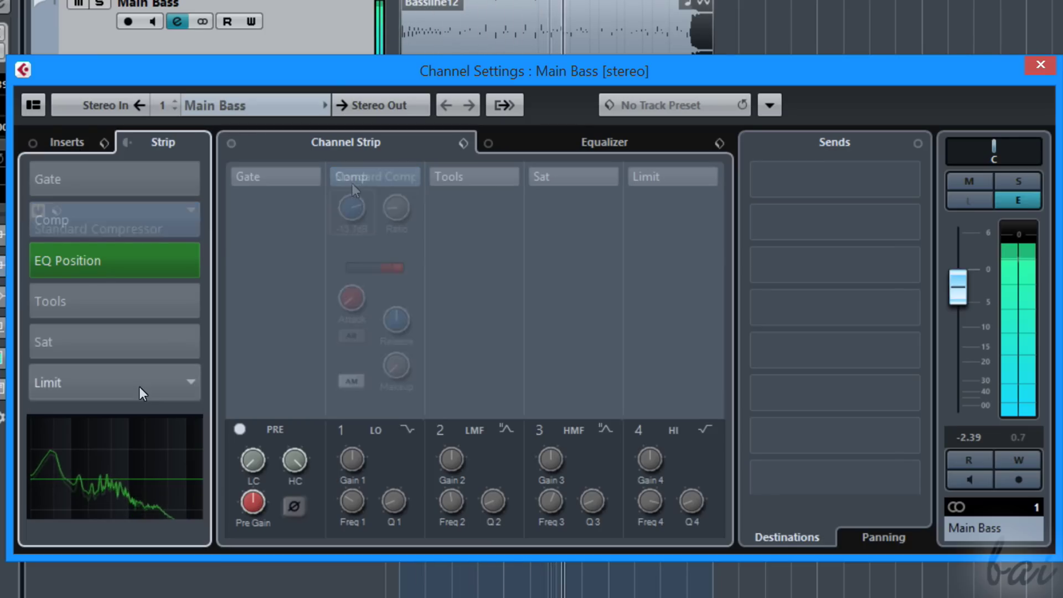
- Switch on the Maximizer module and raise its Optimize to about 68%
click(81, 276)
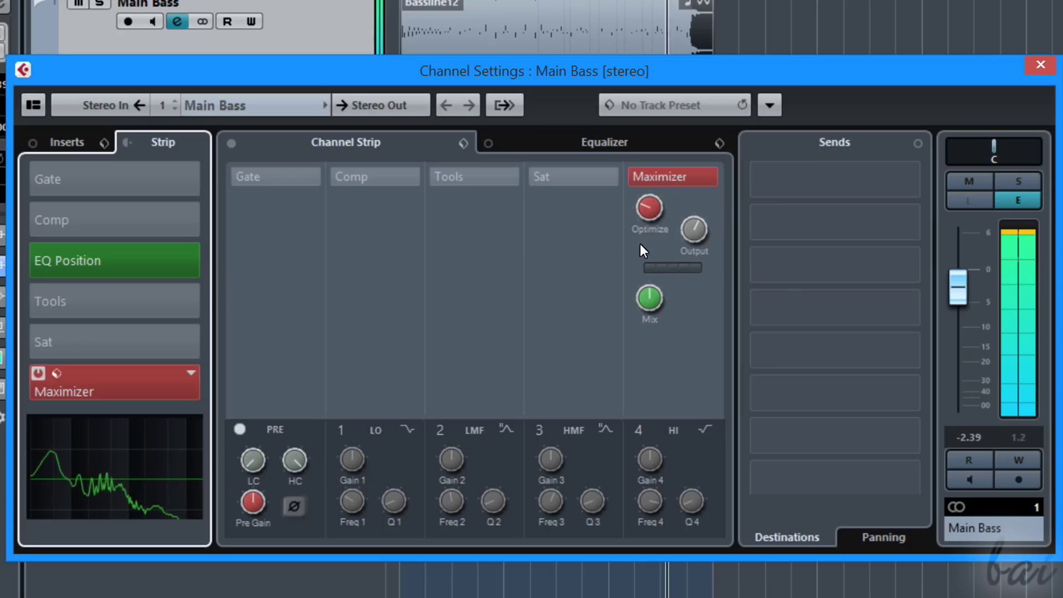
click(650, 208)
drag(653, 174, 645, 118)
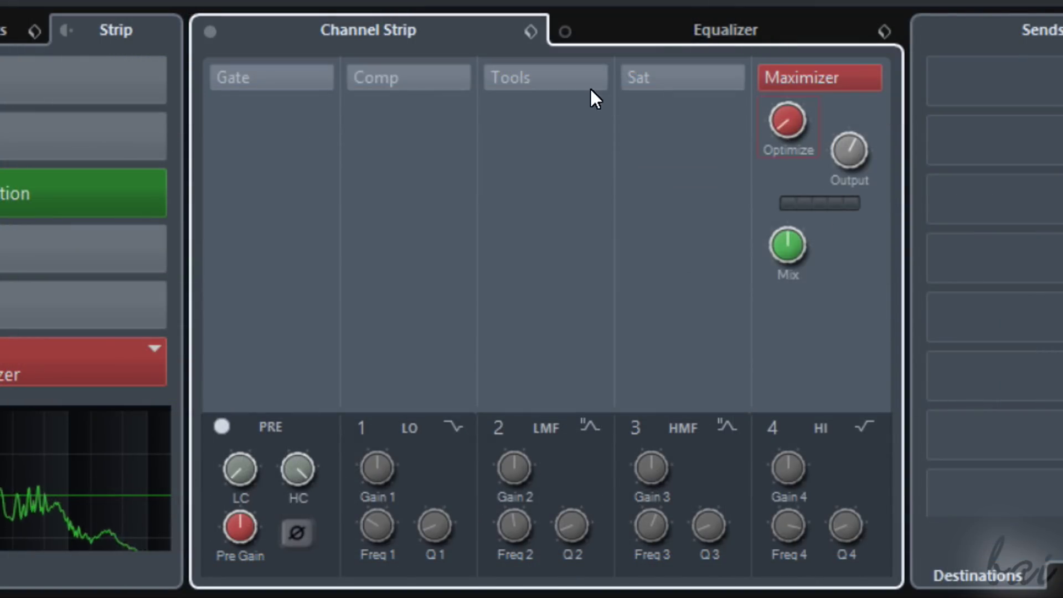
drag(792, 133, 770, 68)
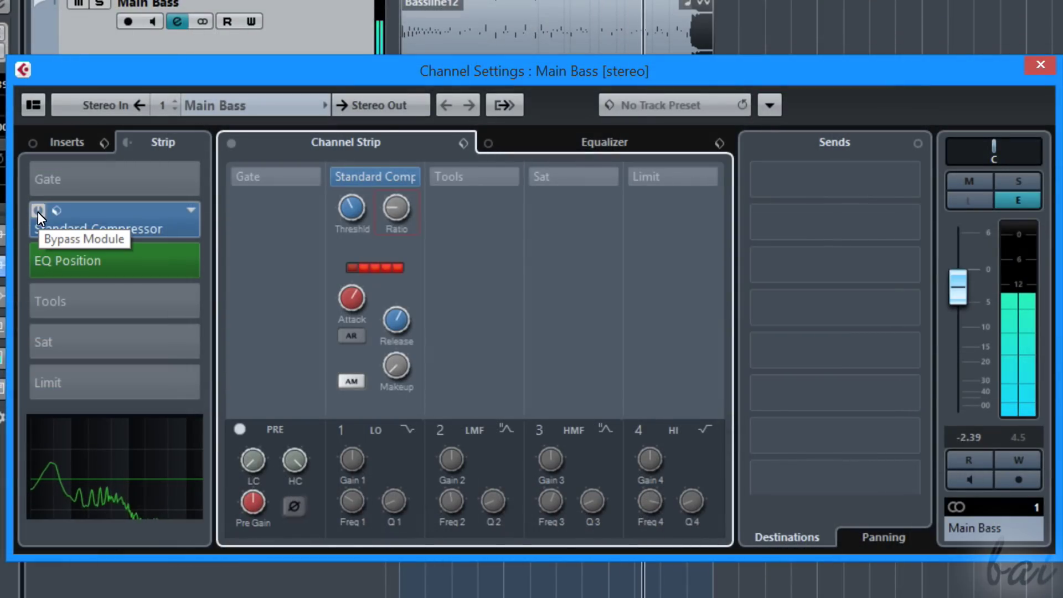
- Compare the strip compressor bypassed and active, then load its Straight Bass preset
click(37, 211)
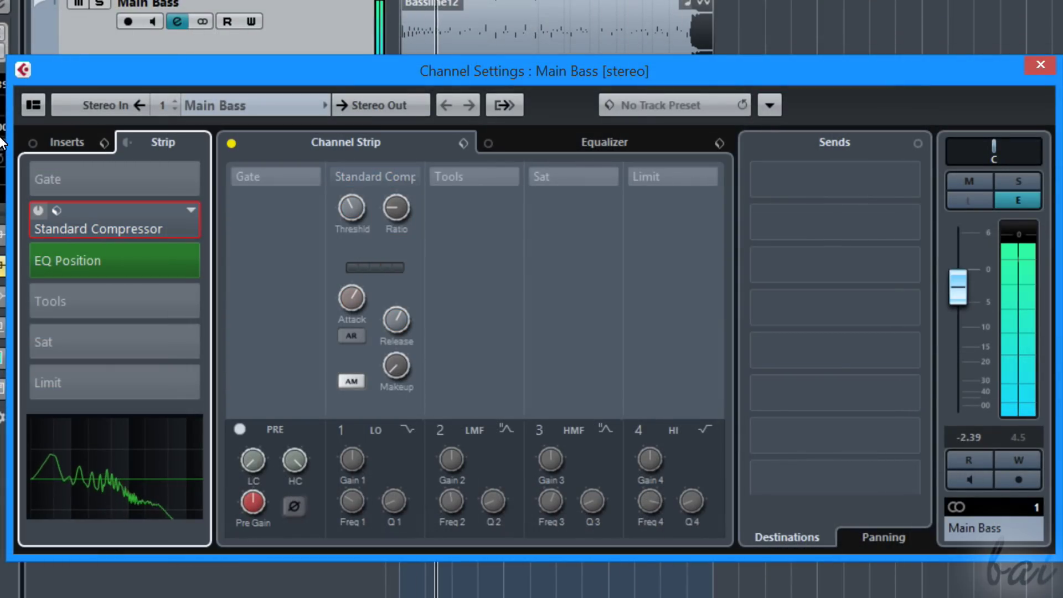
click(37, 212)
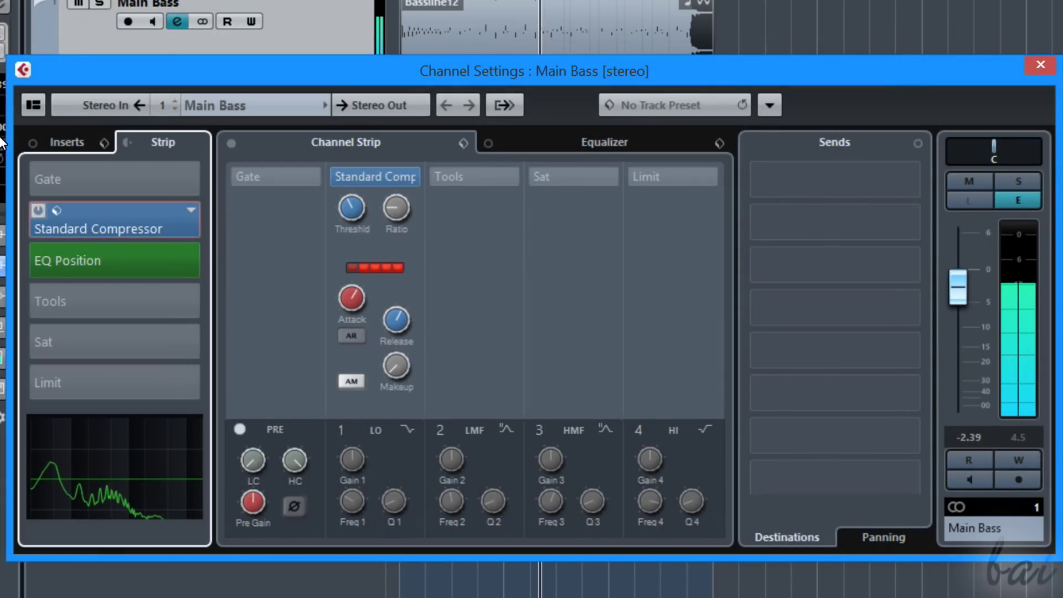
click(37, 211)
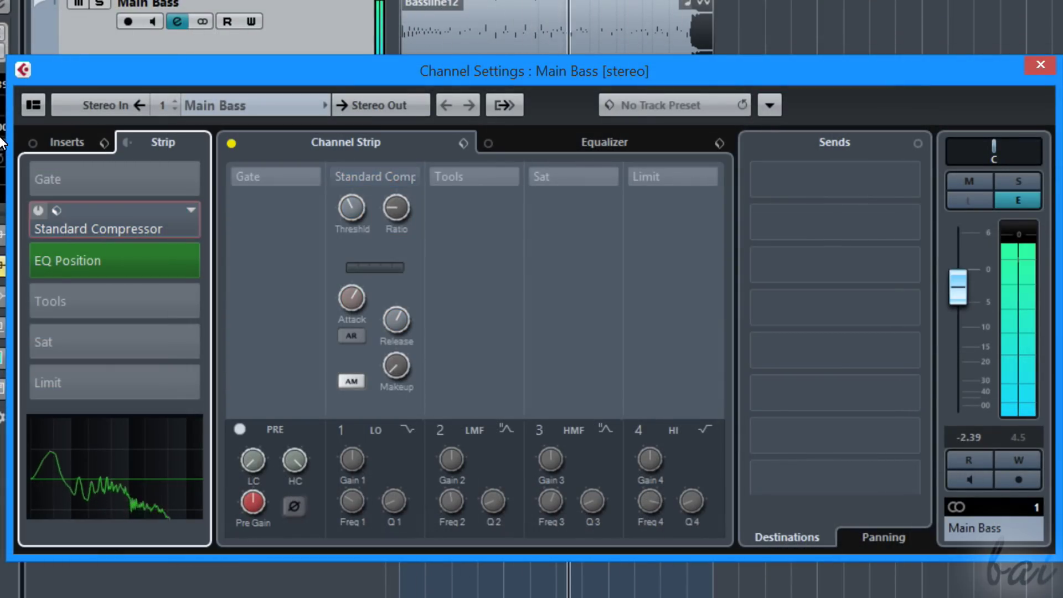
click(58, 213)
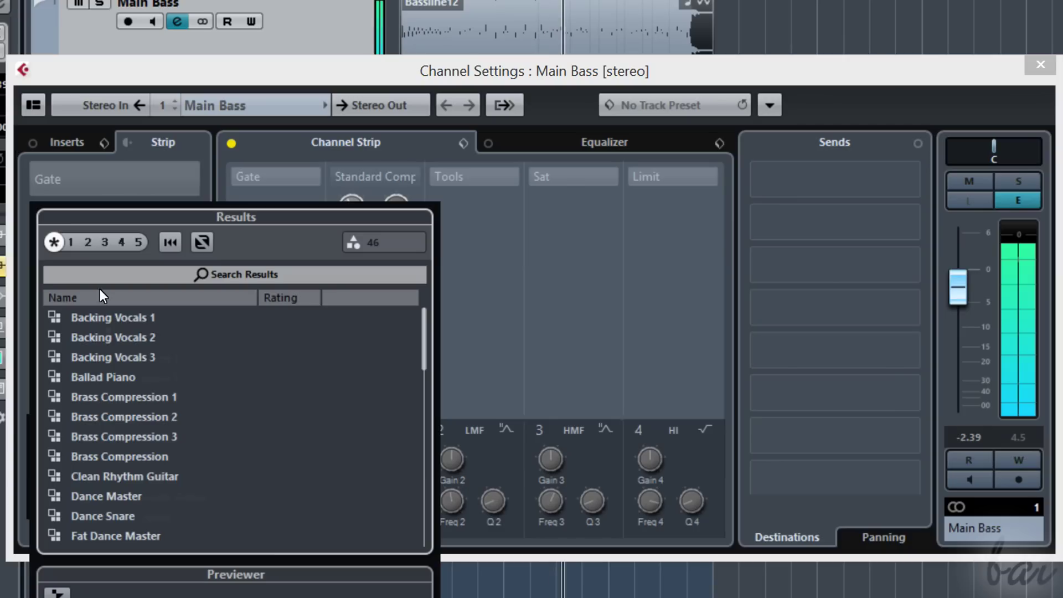
scroll(100, 416, down, 10)
double_click(91, 479)
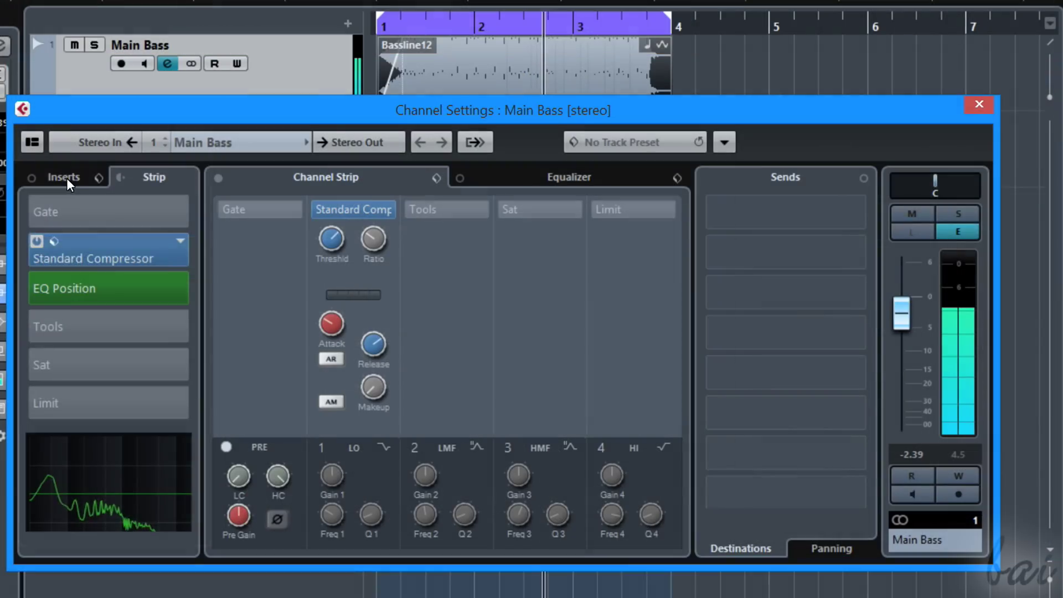
click(65, 177)
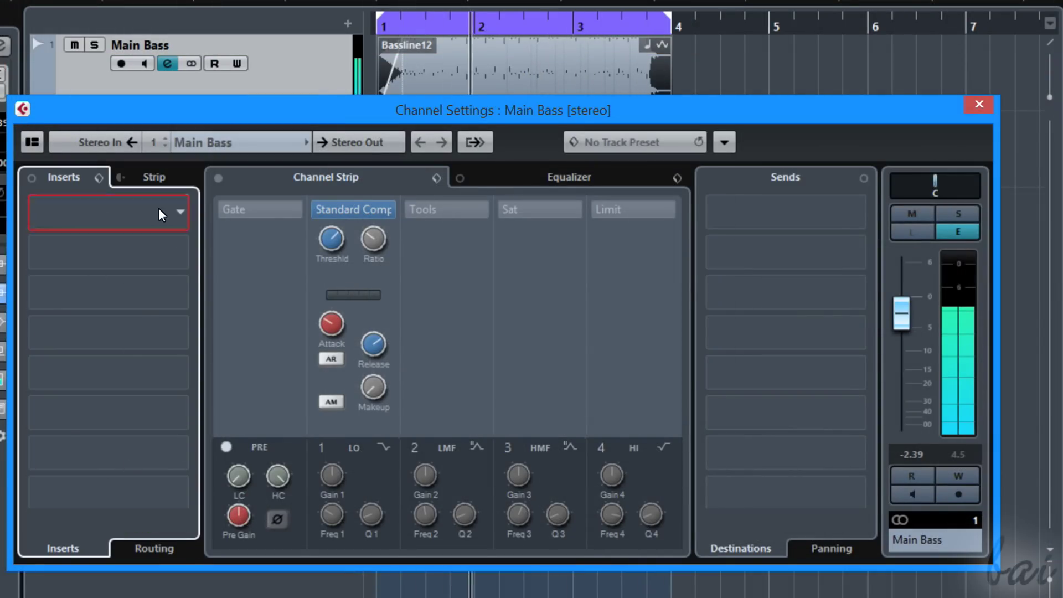
- Load Distortion into insert slot 1 with Tone 2.4 and Feedback 1.3
click(105, 212)
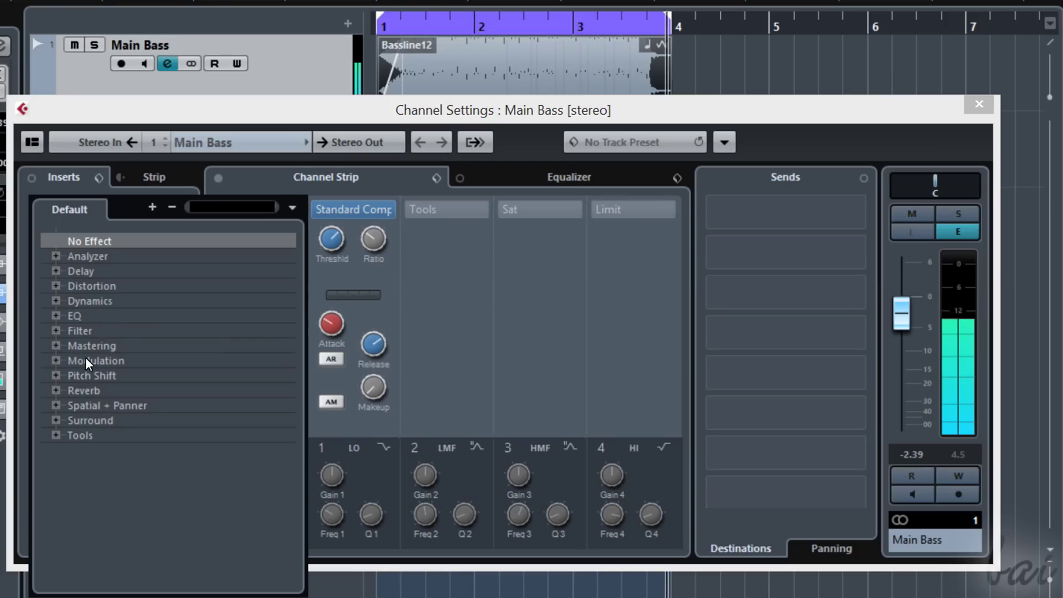
click(82, 288)
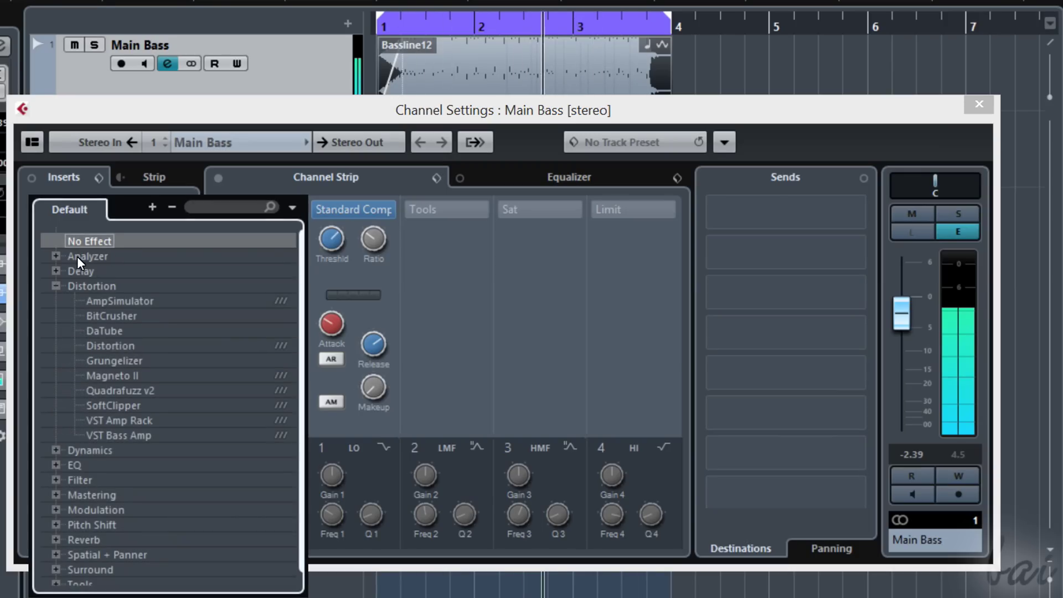
click(111, 346)
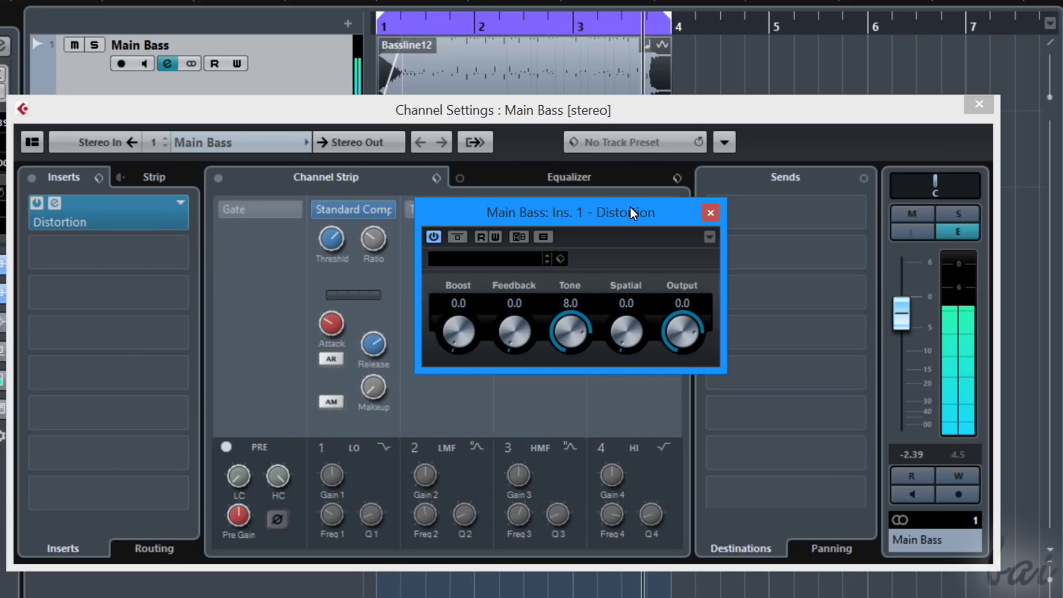
drag(632, 215, 593, 244)
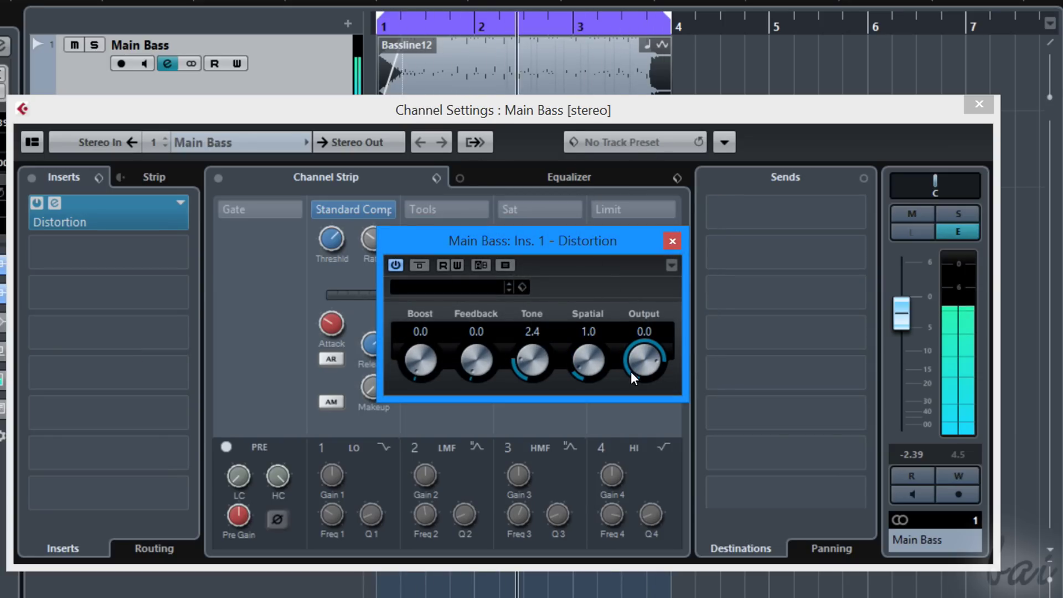
drag(476, 359, 456, 372)
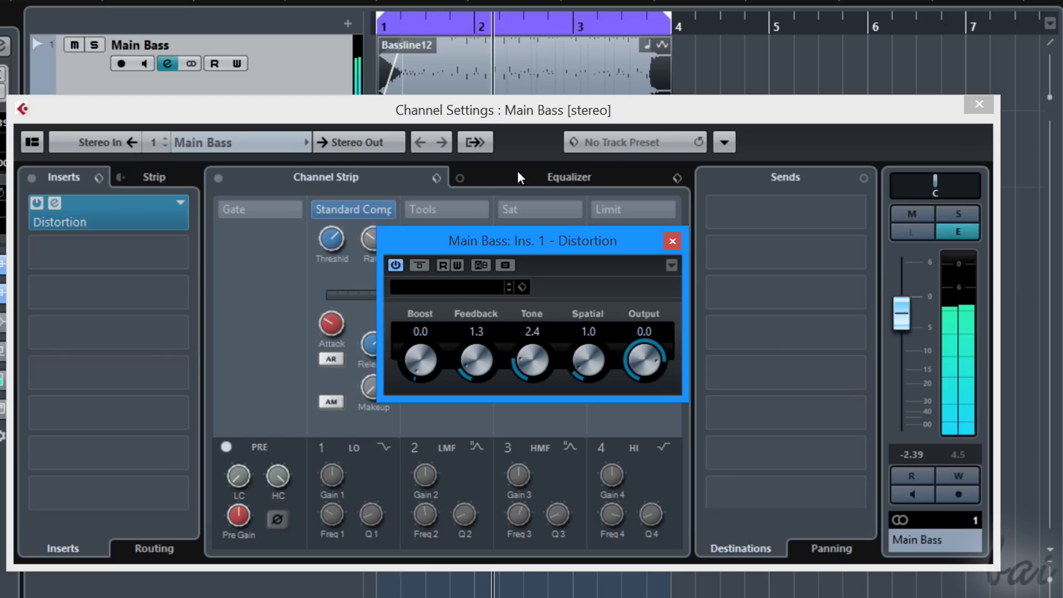
key(Escape)
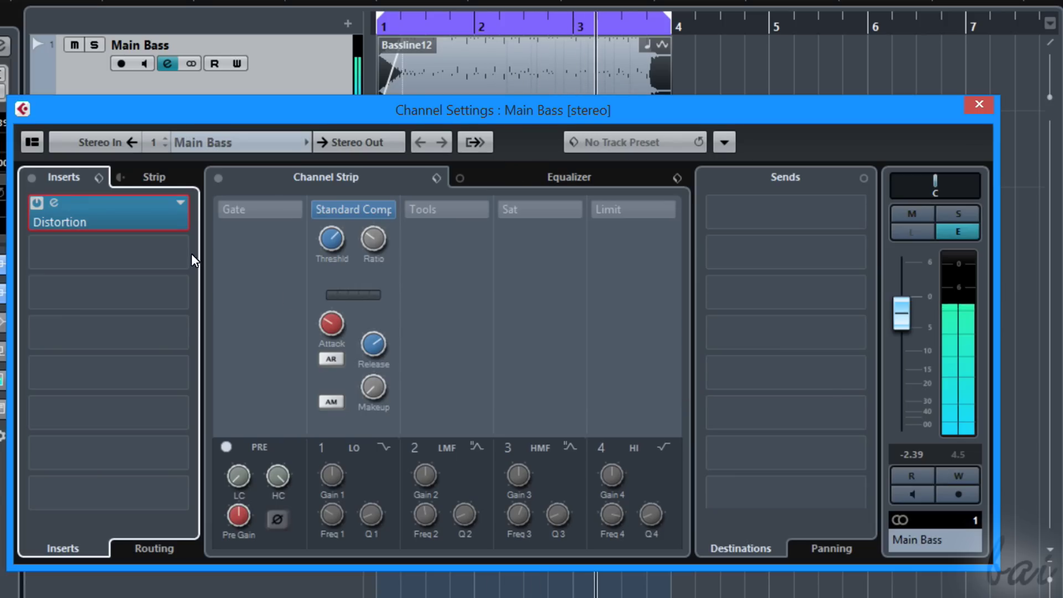
- Toggle the Distortion bypass, then try Quadrafuzz v2 in slot 1, discarding changes
click(37, 203)
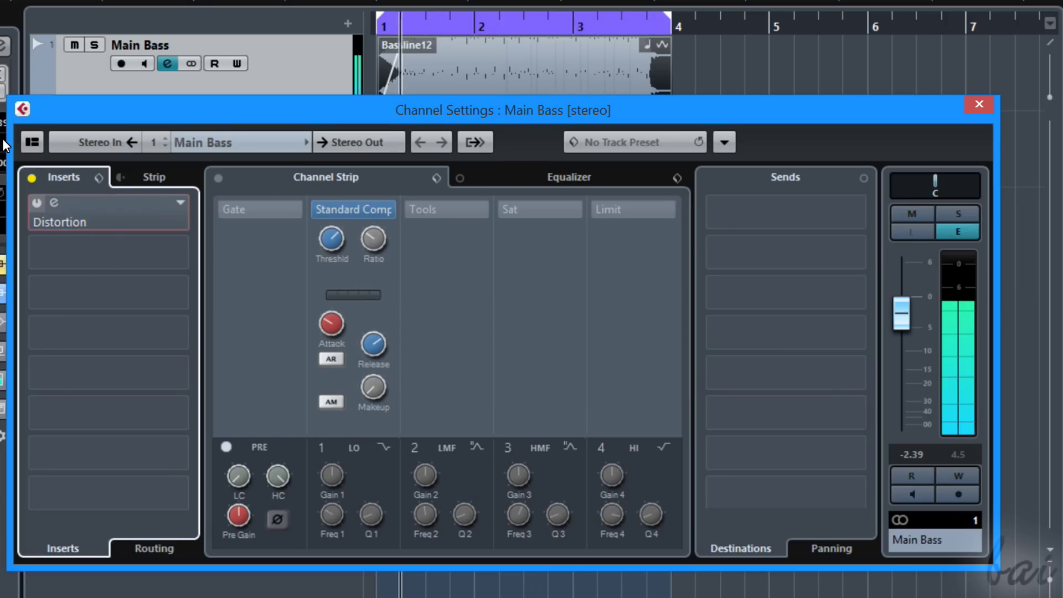
click(37, 203)
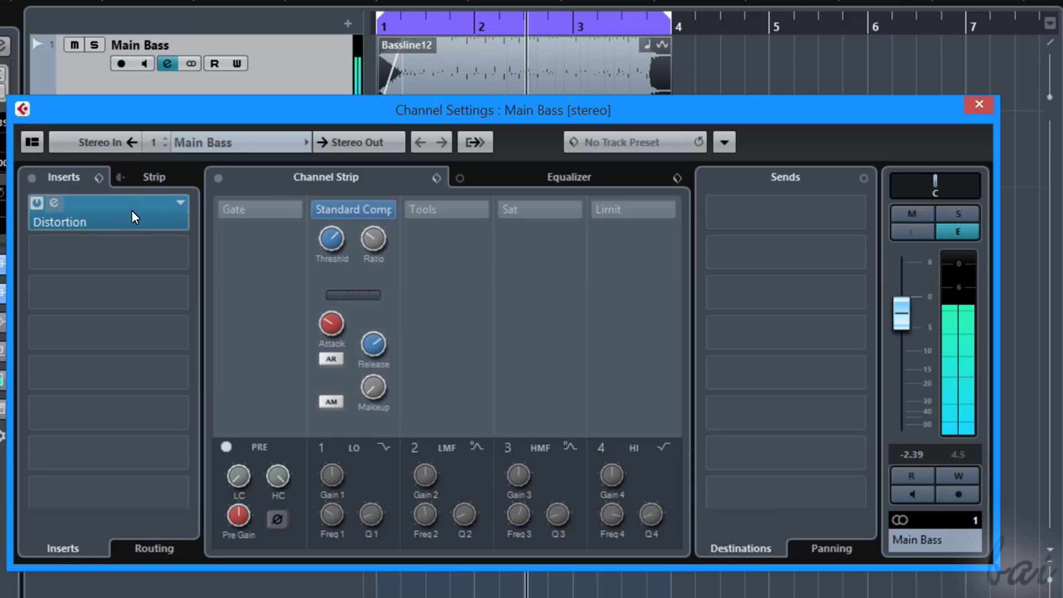
click(166, 208)
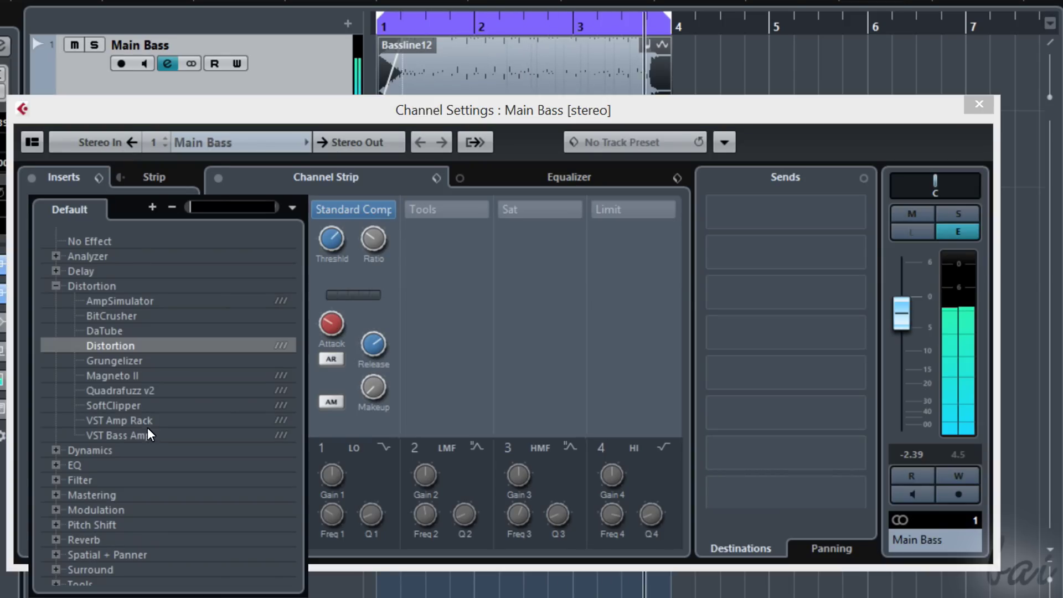
click(151, 391)
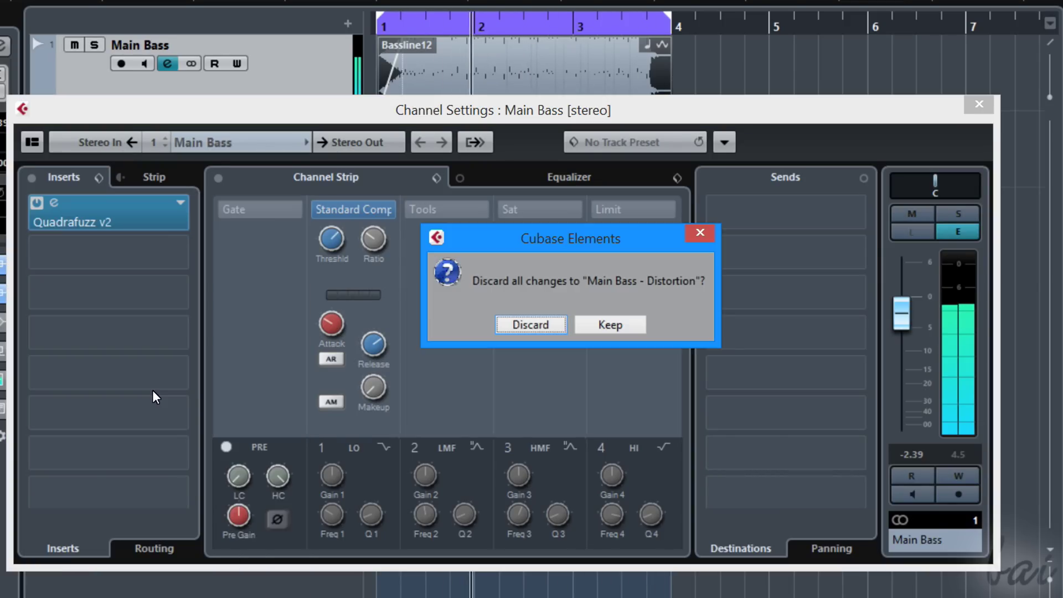
click(523, 324)
click(52, 204)
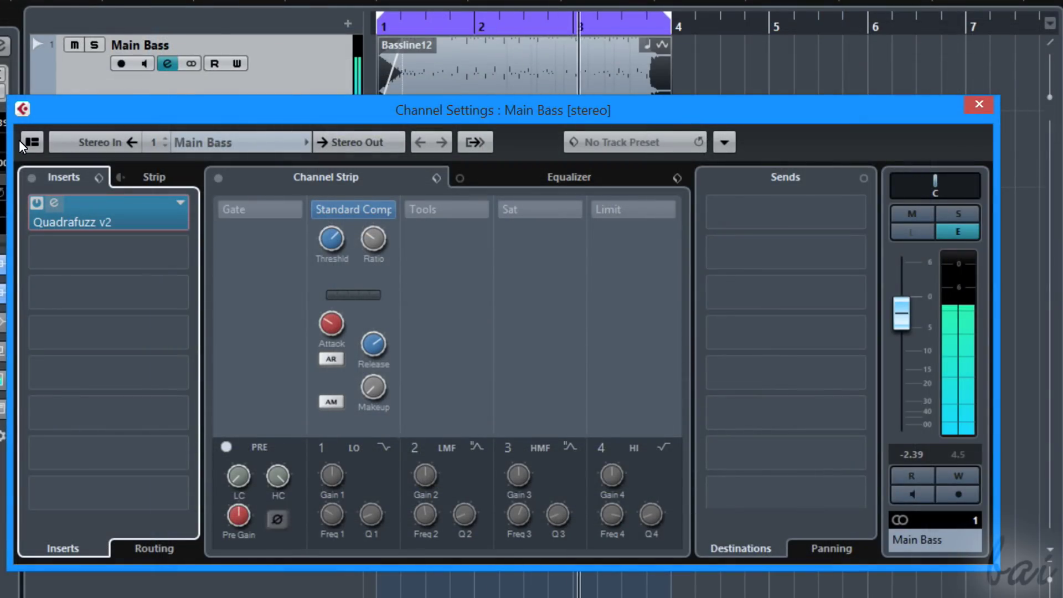
click(54, 204)
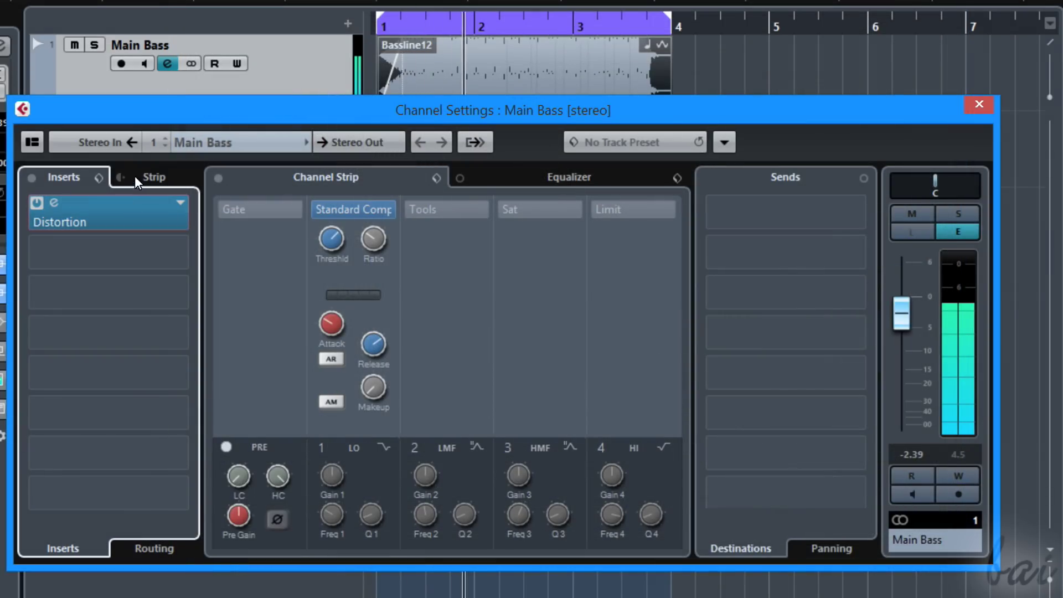
- Place the channel strip before the insert effects and bypass all inserts
click(123, 181)
click(95, 177)
click(159, 185)
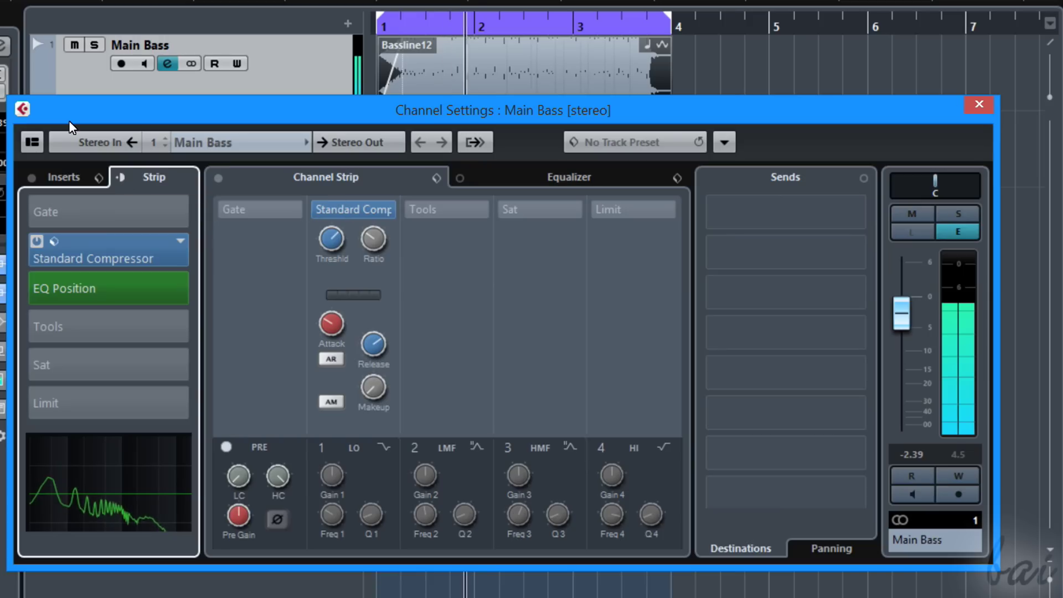
click(123, 184)
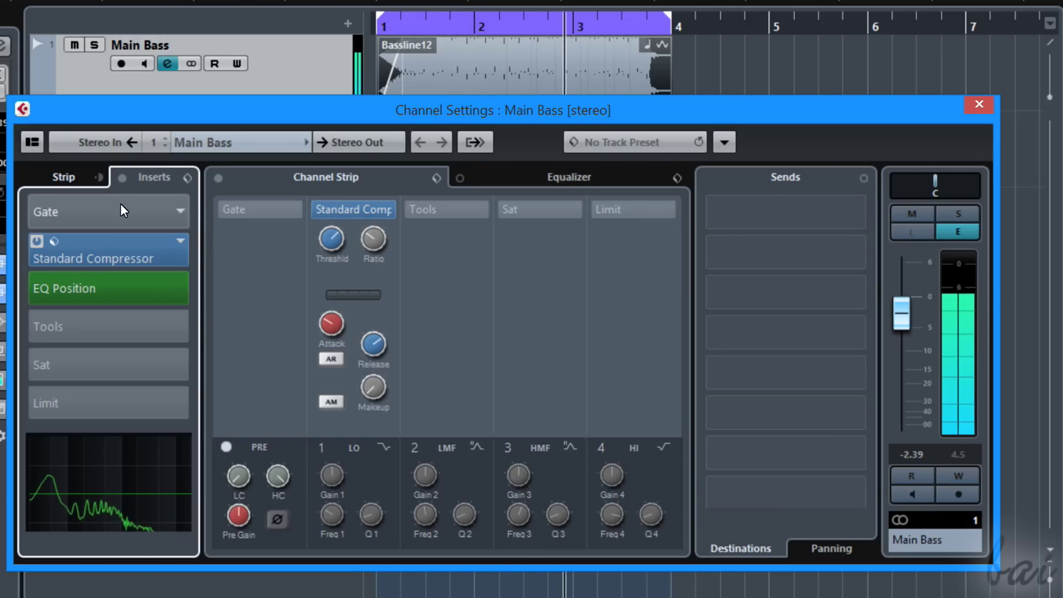
click(123, 177)
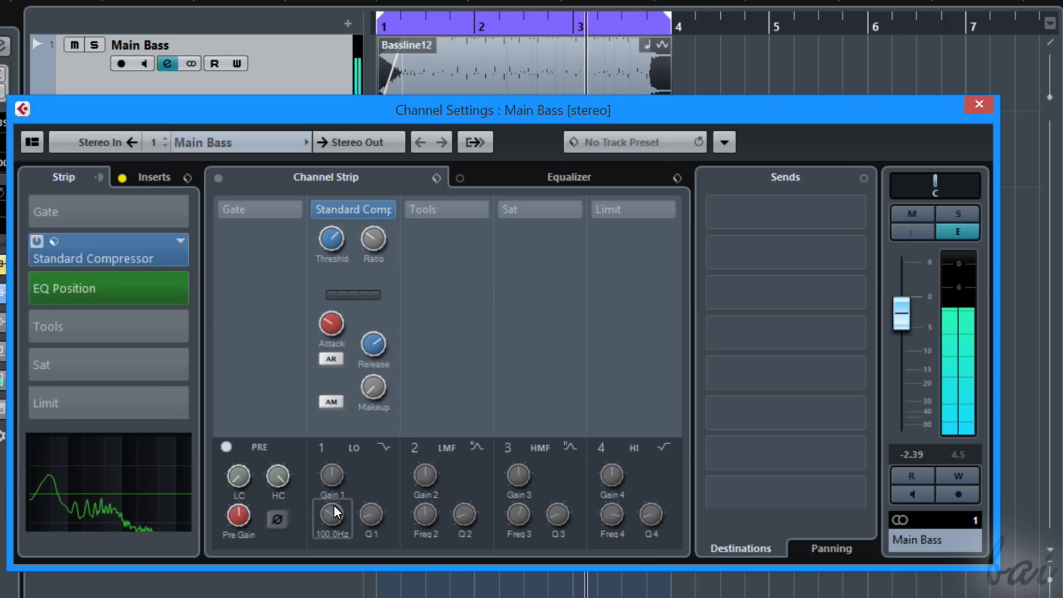
mouse_move(331, 515)
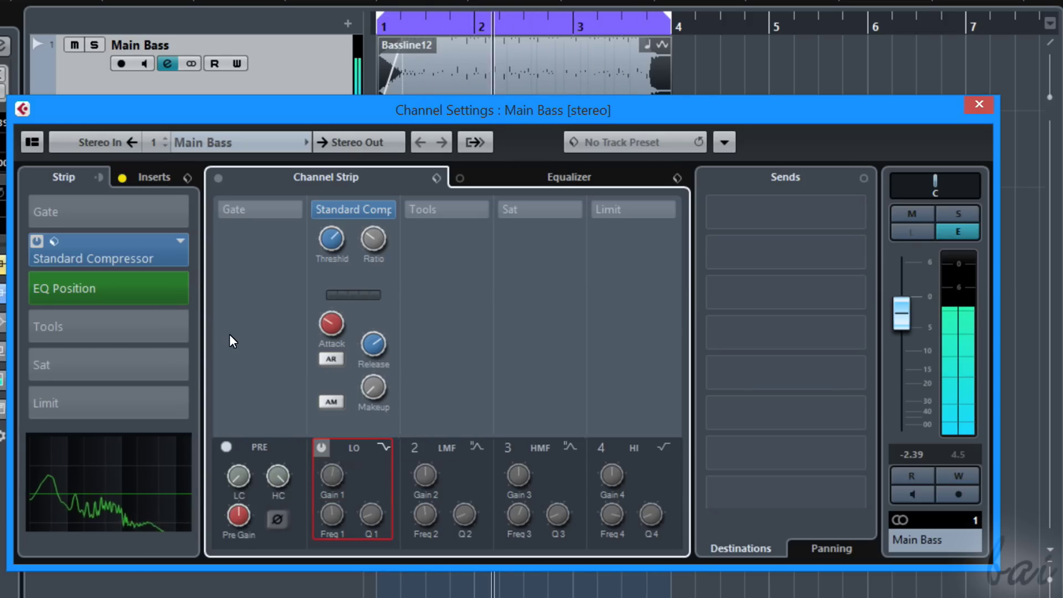
- Boost EQ band 1, flatten band 2, and set band 4 to 22.4 dB at 10.56 kHz
click(323, 449)
mouse_move(331, 449)
mouse_down()
mouse_move(313, 378)
mouse_move(321, 451)
mouse_up()
click(414, 448)
drag(422, 475, 397, 394)
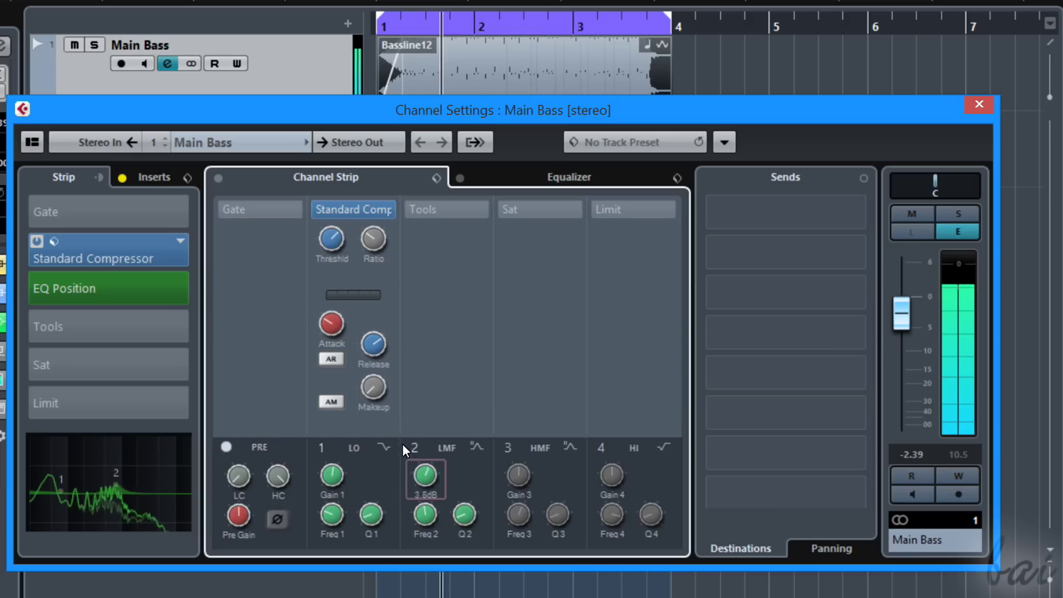
drag(397, 394, 397, 476)
click(157, 484)
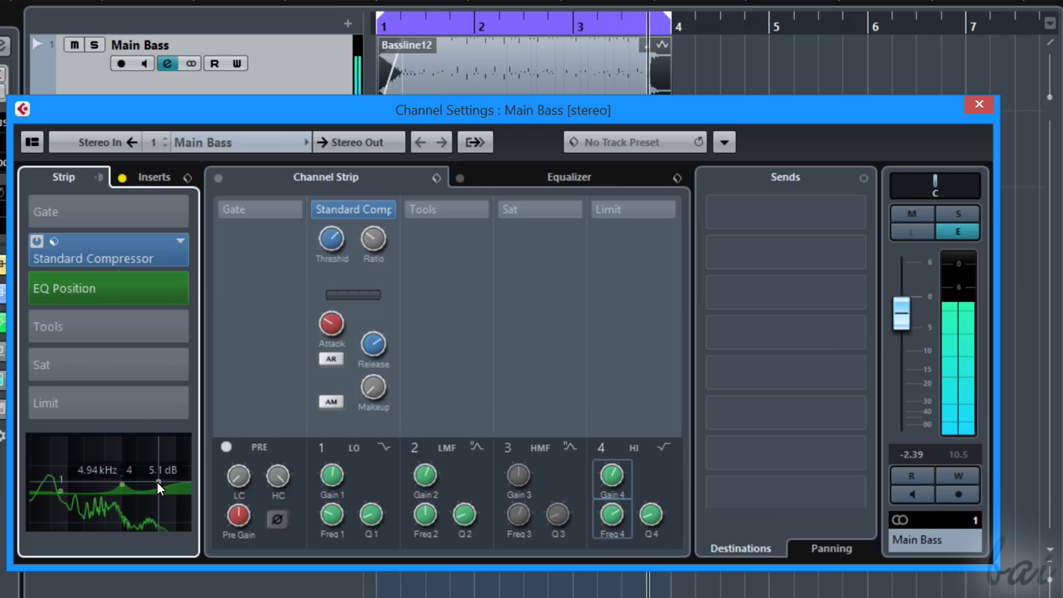
mouse_move(157, 482)
mouse_down()
mouse_move(177, 441)
mouse_move(142, 439)
mouse_up()
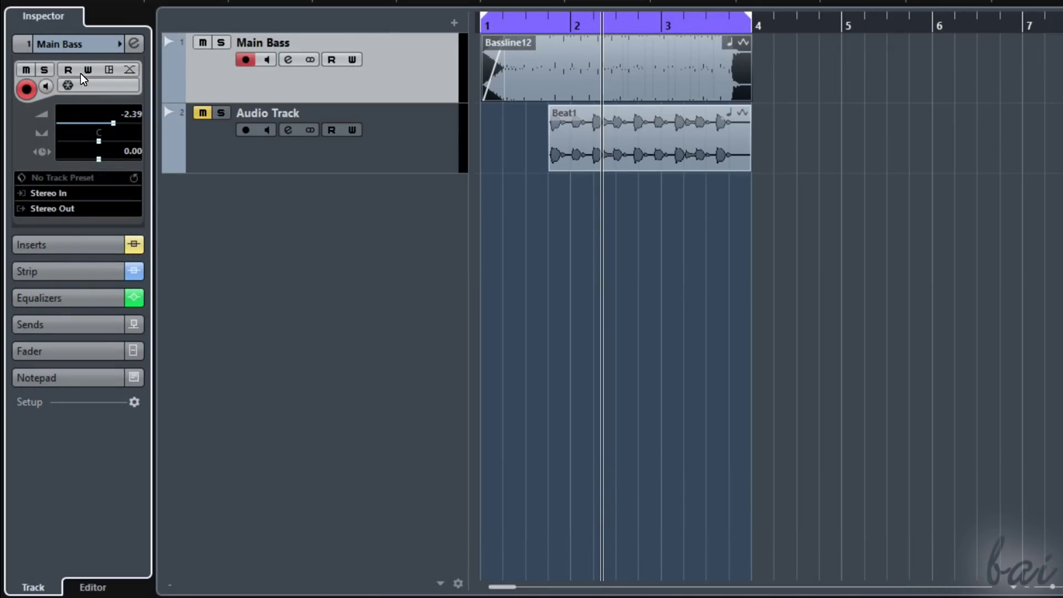
- Review the Inspector's Inserts, Strip and Equalizers sections, then change the project window layout
click(128, 249)
click(37, 111)
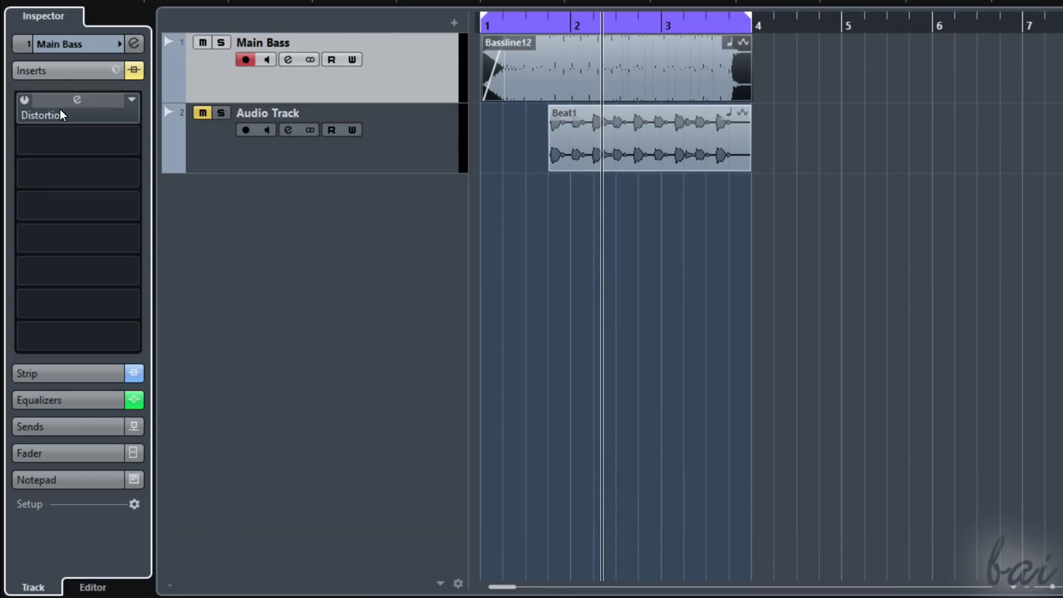
click(80, 71)
click(58, 97)
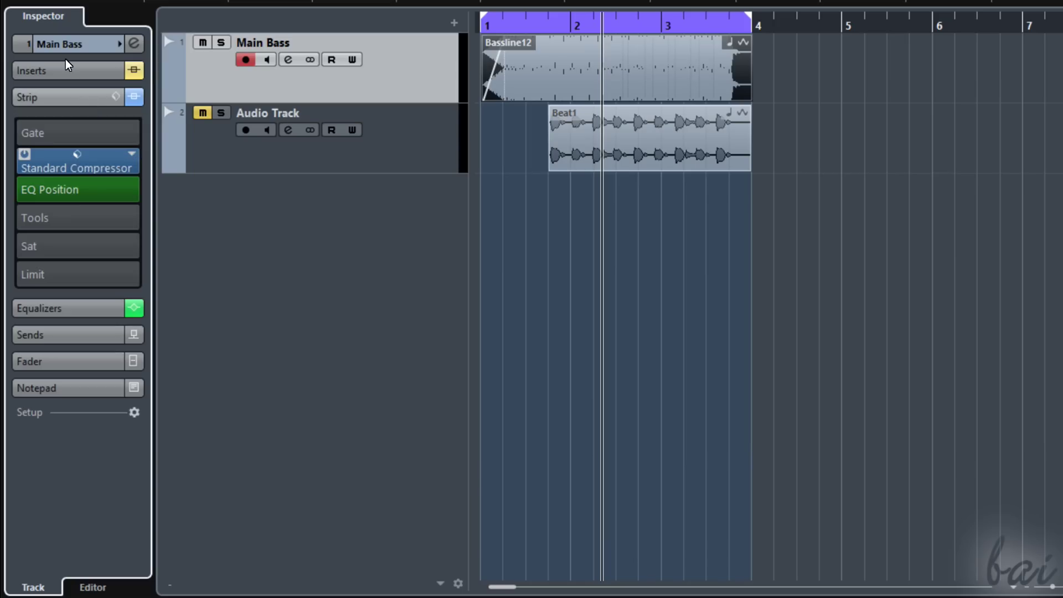
click(64, 99)
click(50, 123)
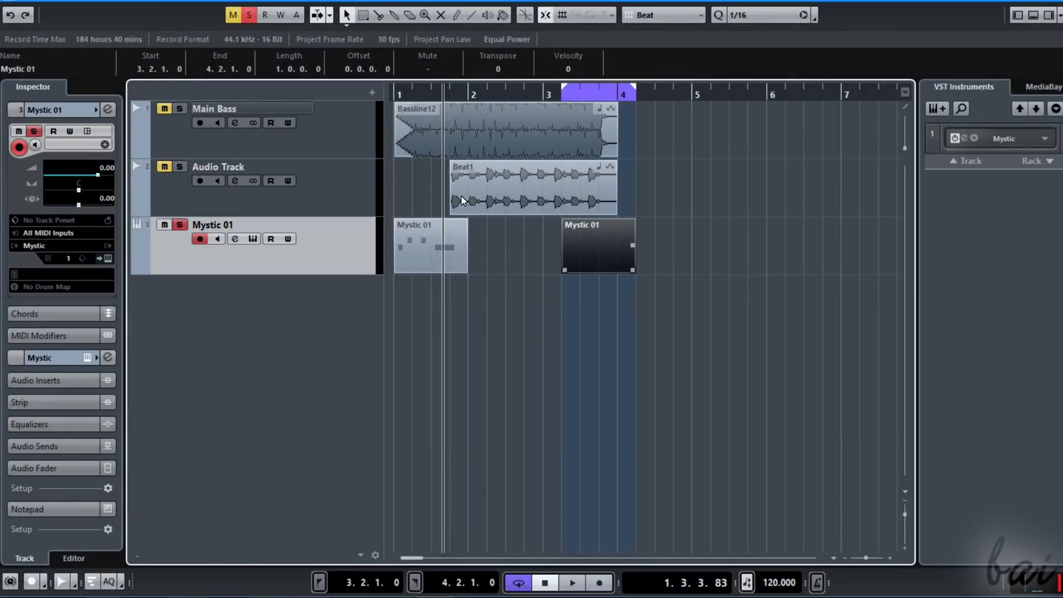
key(Return)
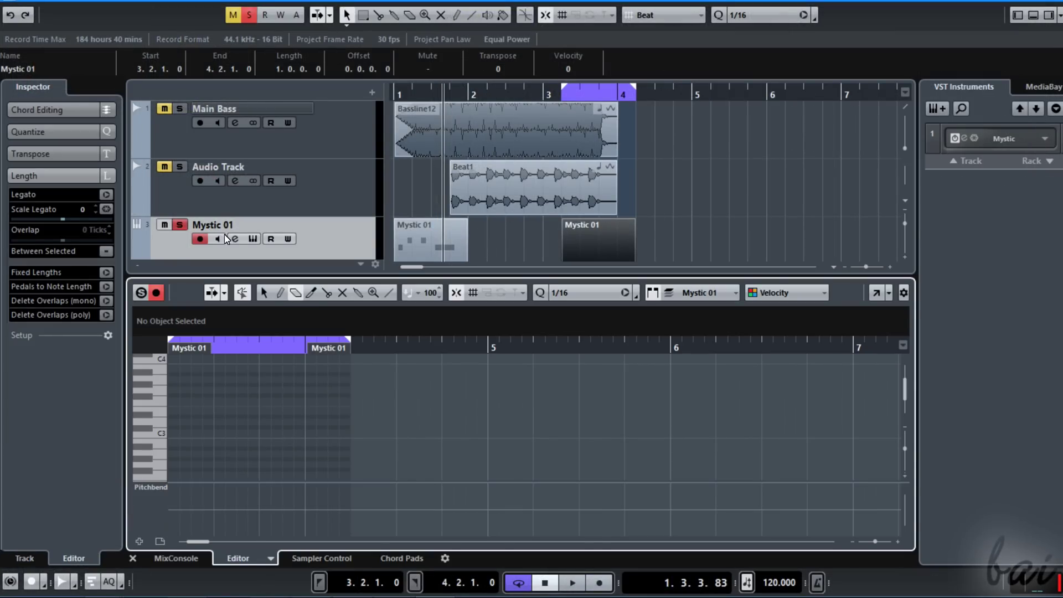
click(185, 453)
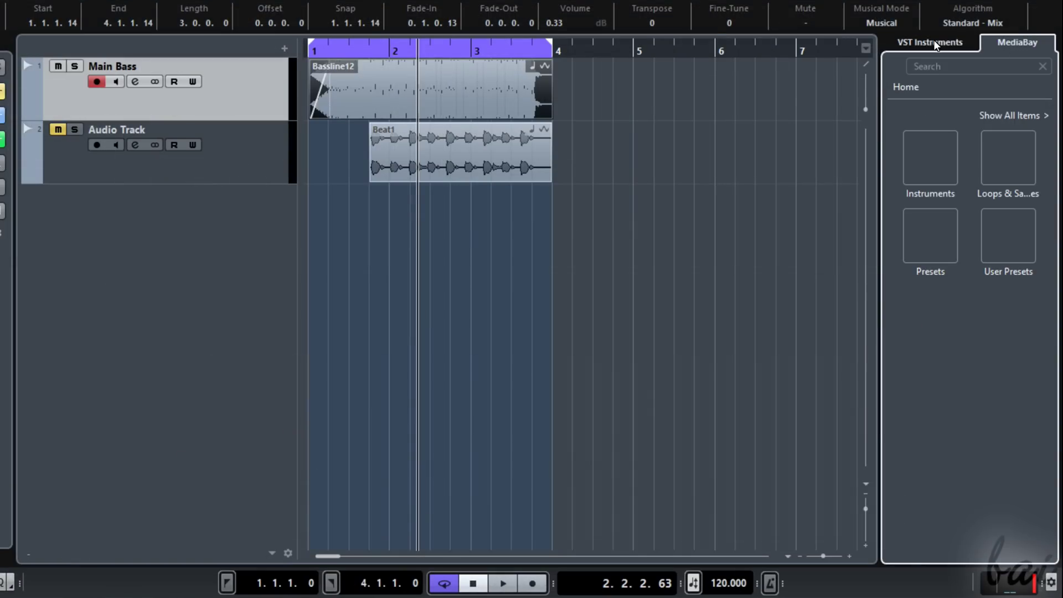
- Add an instrument track using the Mystic synth, creating Mystic 01
click(930, 43)
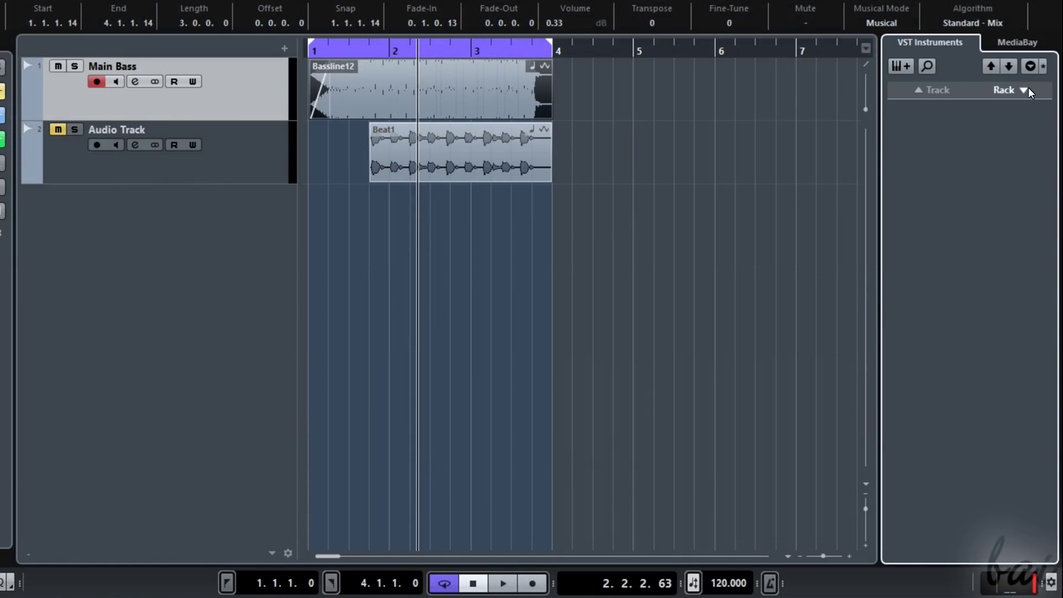
click(906, 68)
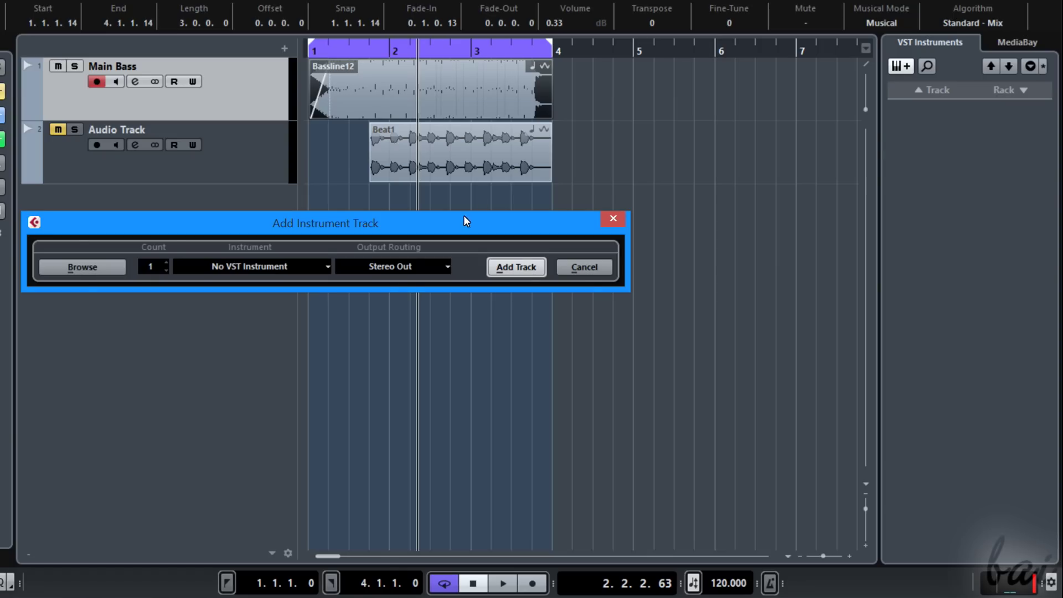
drag(462, 223, 631, 209)
click(420, 253)
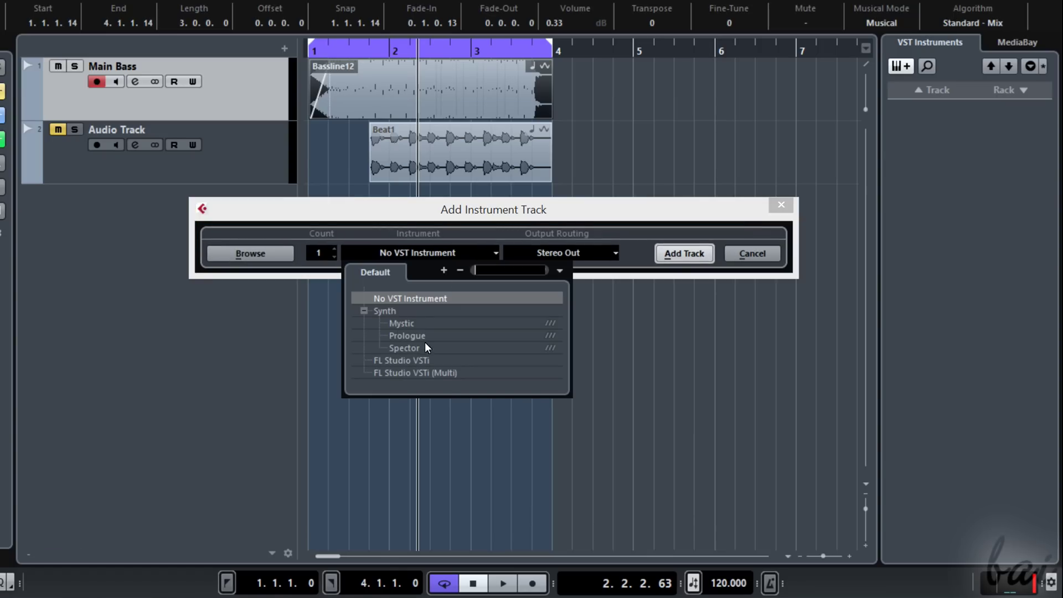
click(406, 324)
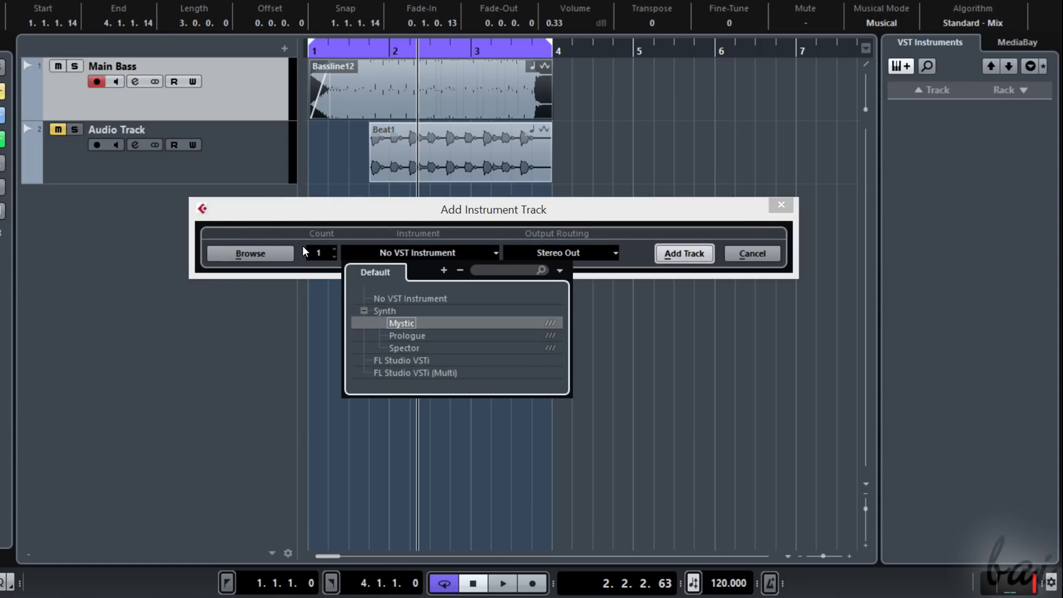
key(Return)
click(681, 251)
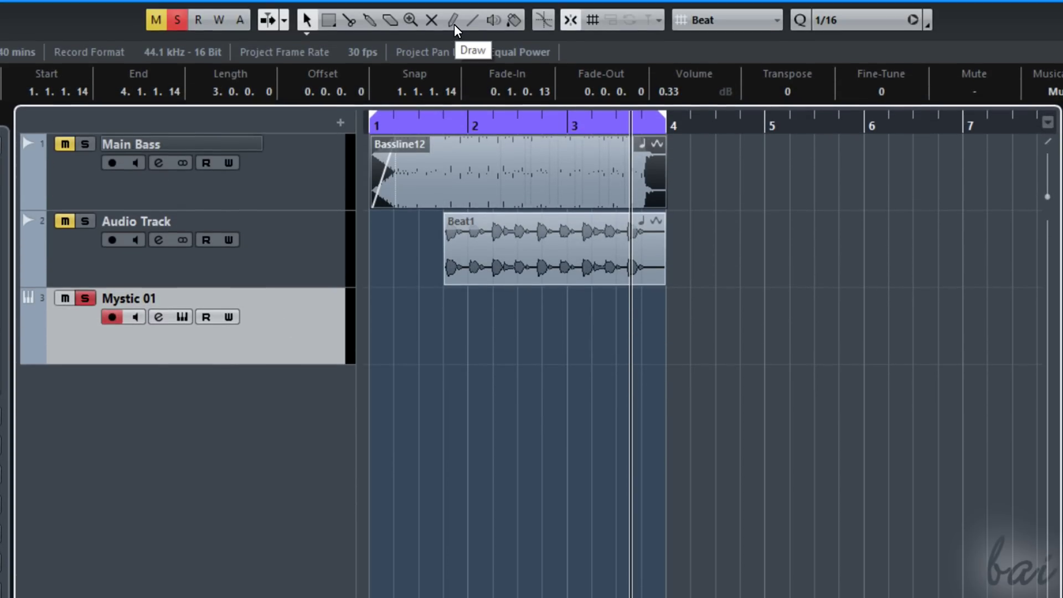
- Draw an empty bar 1–2 part on Mystic 01, loop it, and open it for note editing
click(452, 20)
drag(371, 336, 462, 346)
key(p)
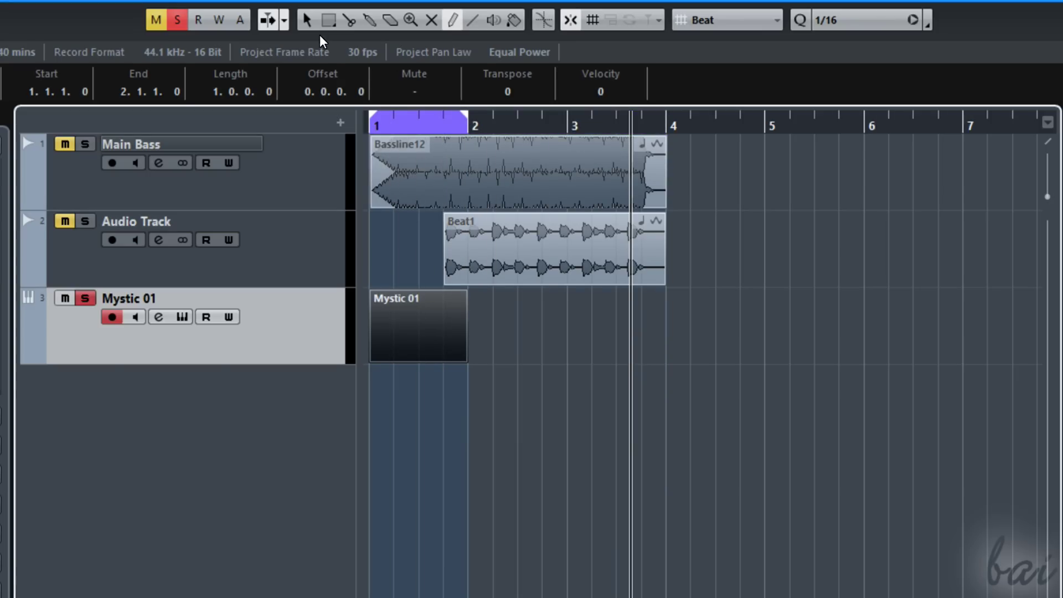
click(307, 22)
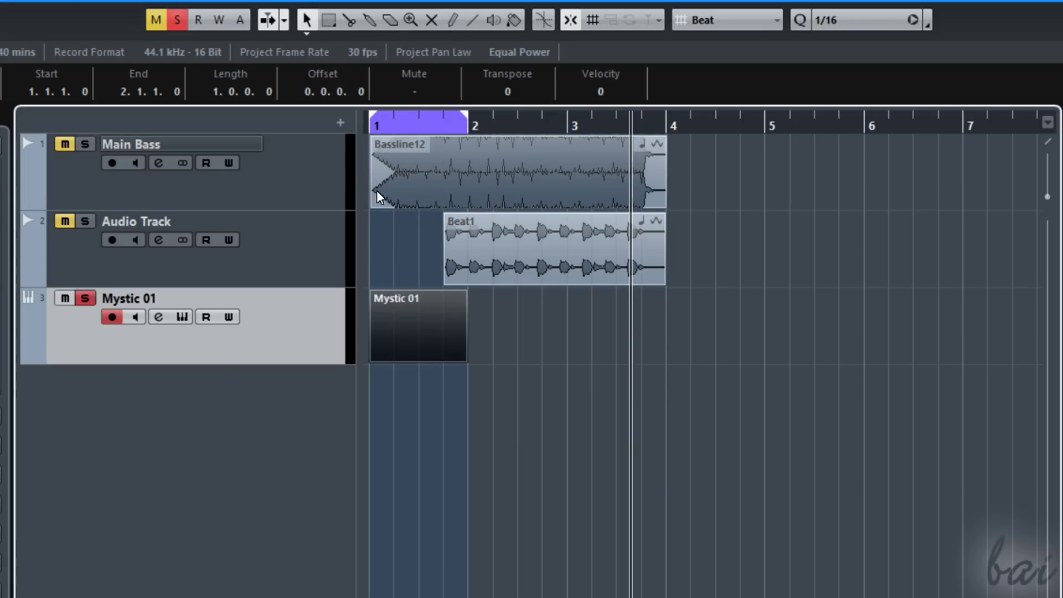
double_click(435, 336)
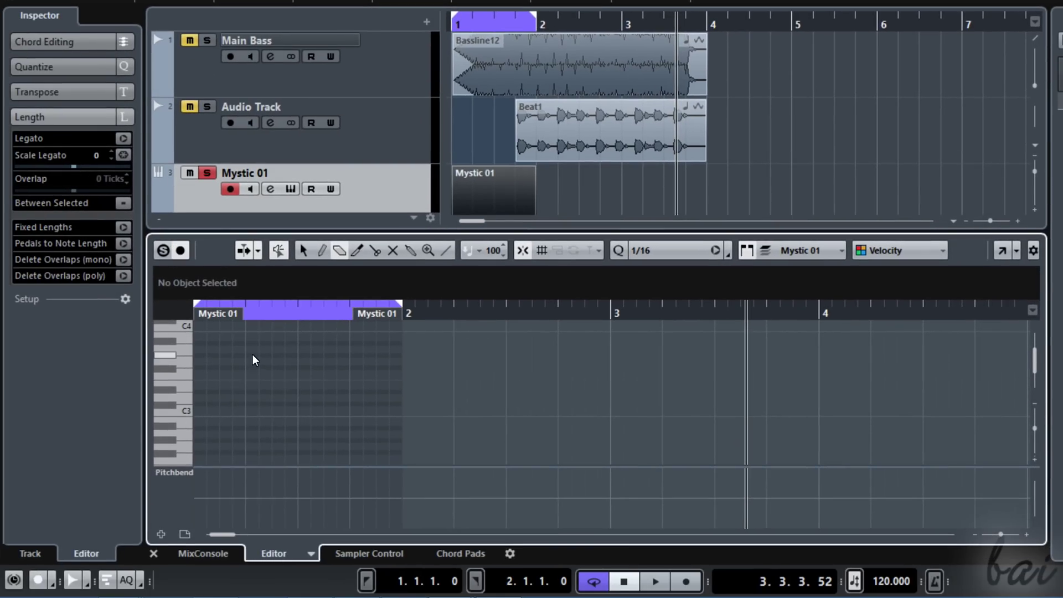
- Start playback, draw melody notes from F1 including a long held note, then erase one short note
key(space)
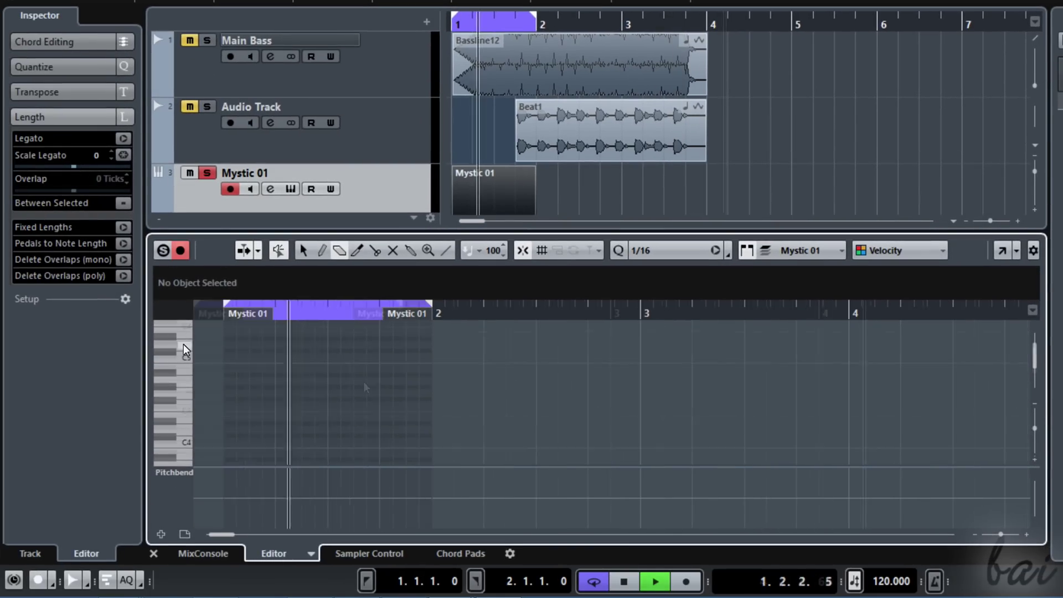
scroll(184, 354, up, 3)
scroll(187, 382, down, 5)
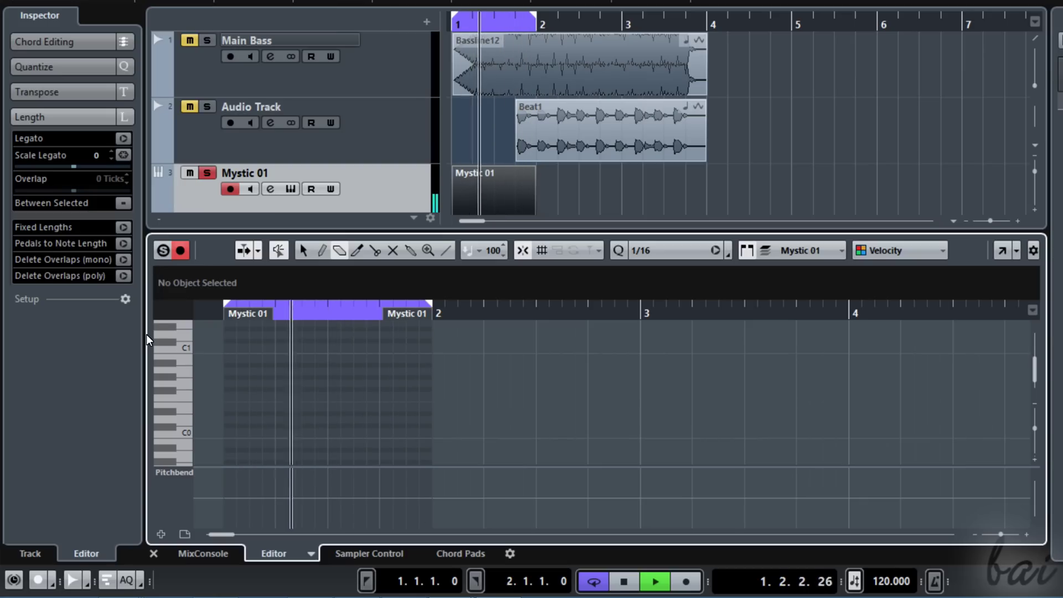
scroll(184, 448, up, 2)
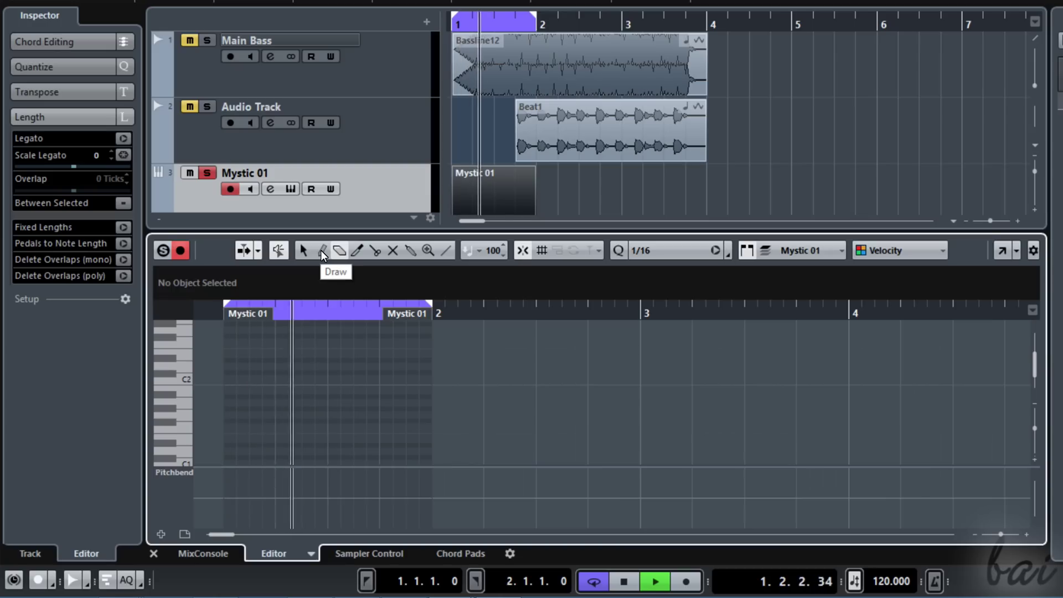
click(243, 250)
click(268, 415)
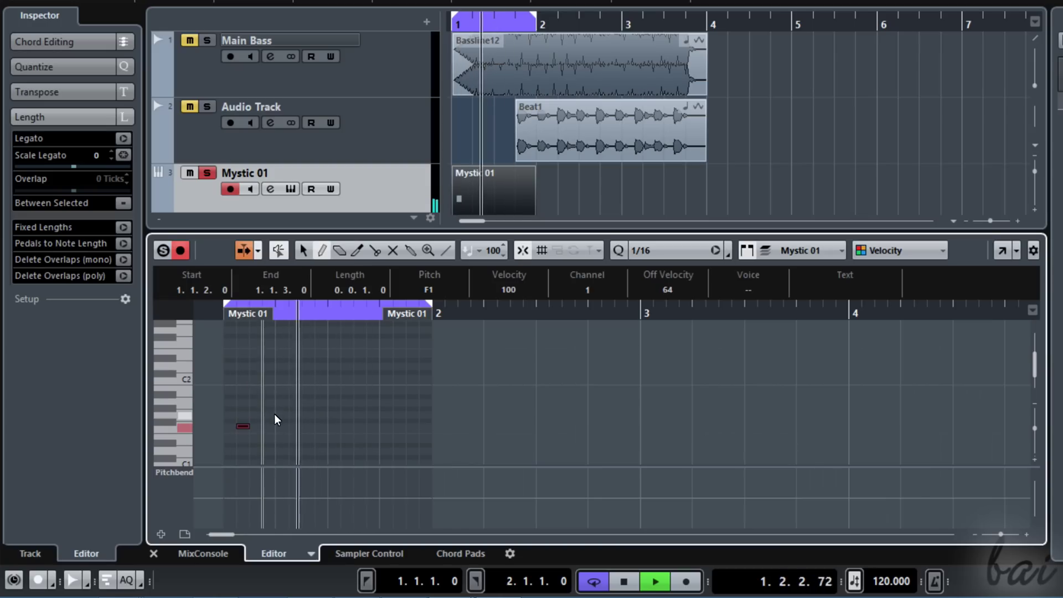
click(295, 413)
click(307, 413)
drag(342, 426, 392, 428)
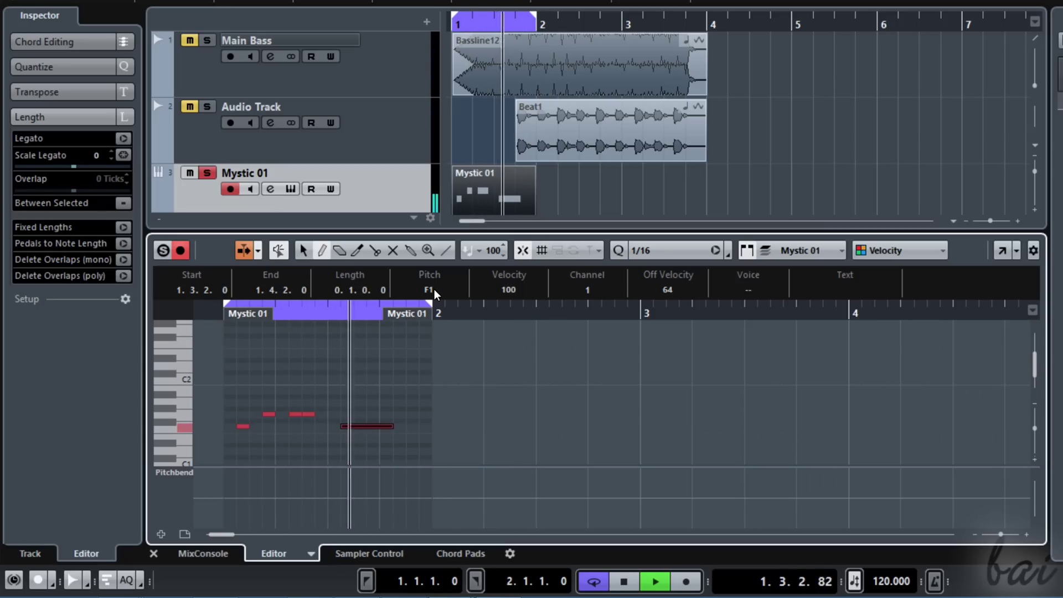
click(341, 250)
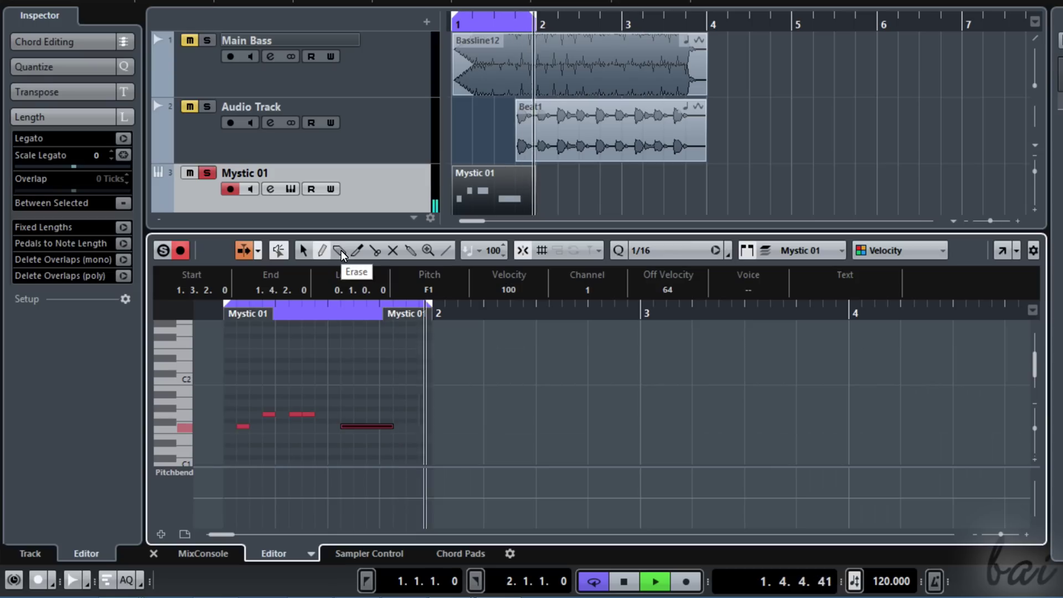
click(295, 414)
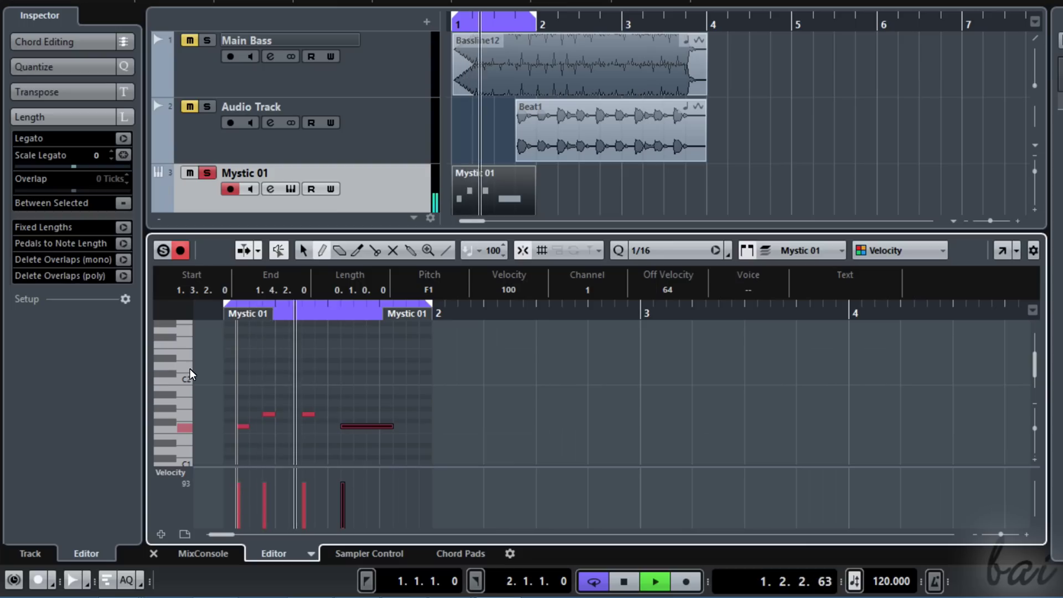
- Redraw the note velocities and draw a rising-then-falling pitch-bend curve
drag(239, 488, 243, 517)
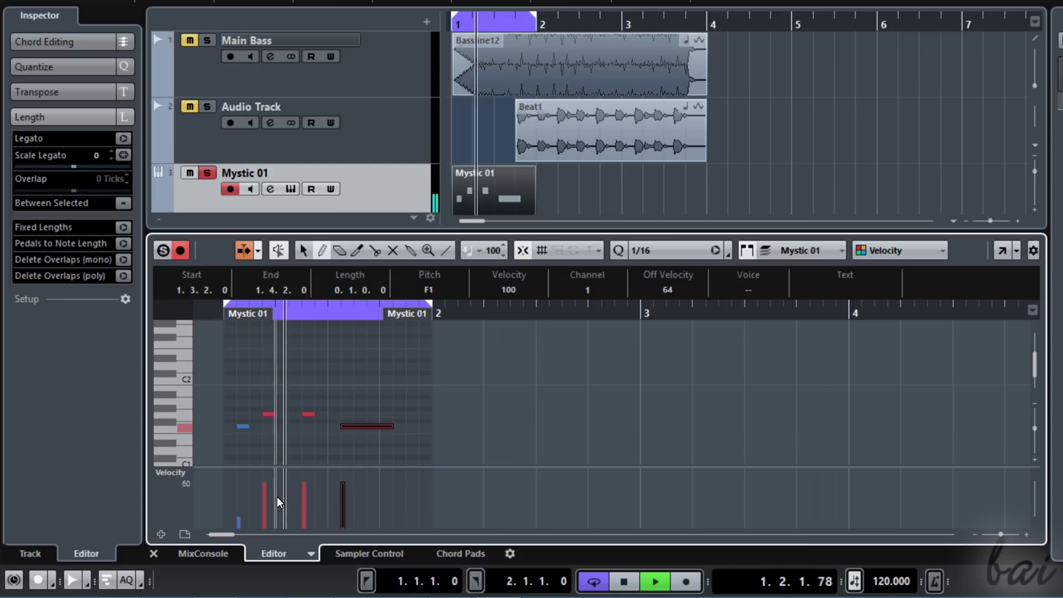
mouse_move(266, 471)
mouse_down()
mouse_move(343, 487)
mouse_move(343, 521)
mouse_move(367, 498)
mouse_up()
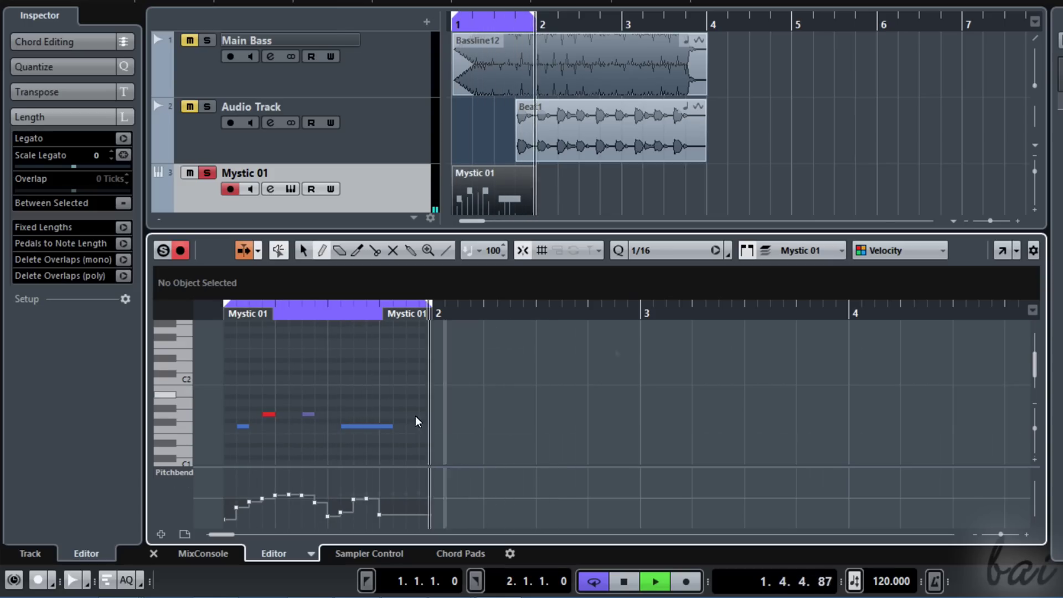
drag(341, 490, 406, 515)
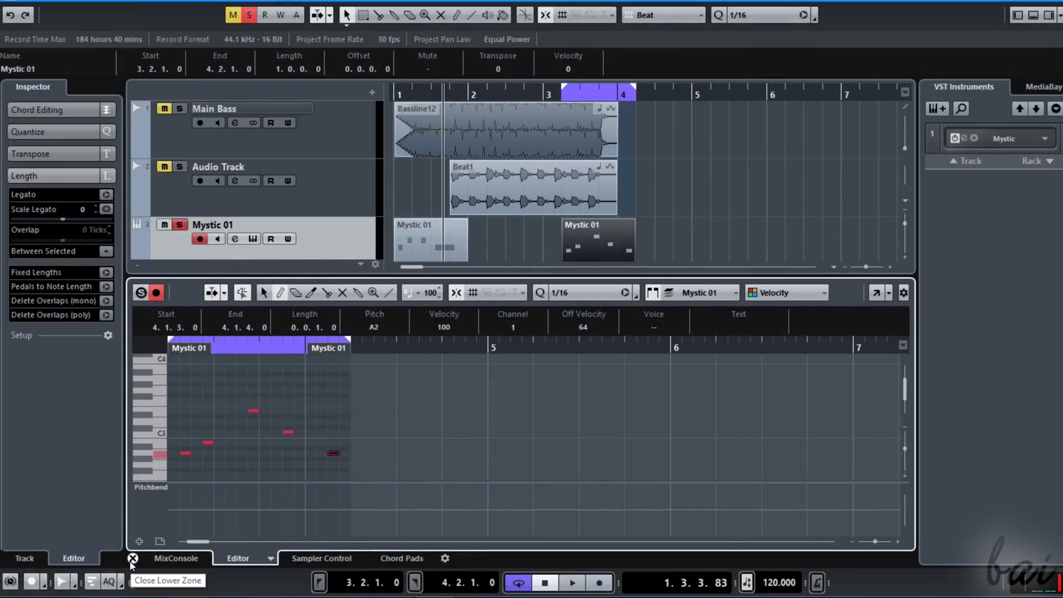
- Close the Key Editor, play back from bar 3, then move the Beat1 clip later
click(132, 559)
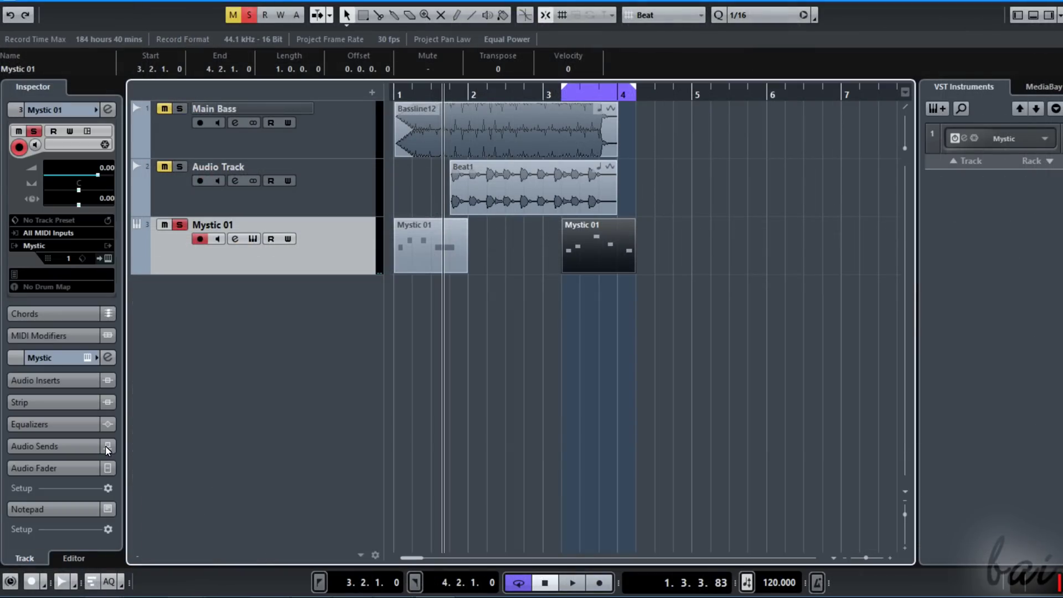
click(545, 94)
click(573, 584)
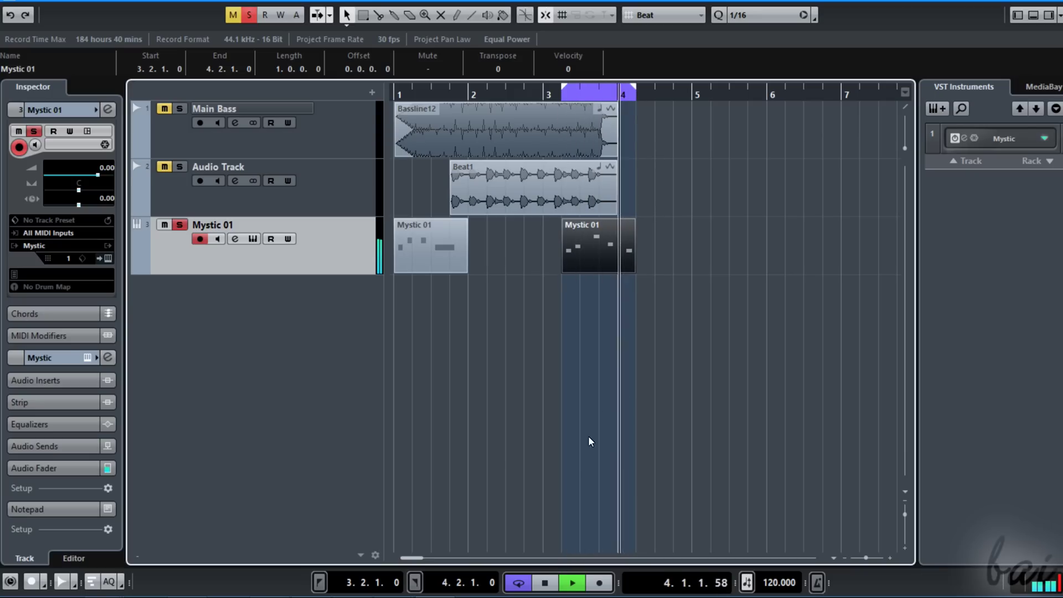
key(space)
mouse_move(602, 151)
mouse_down()
mouse_move(811, 176)
mouse_move(833, 221)
mouse_move(783, 159)
mouse_move(865, 100)
mouse_move(842, 133)
mouse_move(756, 190)
mouse_move(788, 242)
mouse_move(666, 180)
mouse_up()
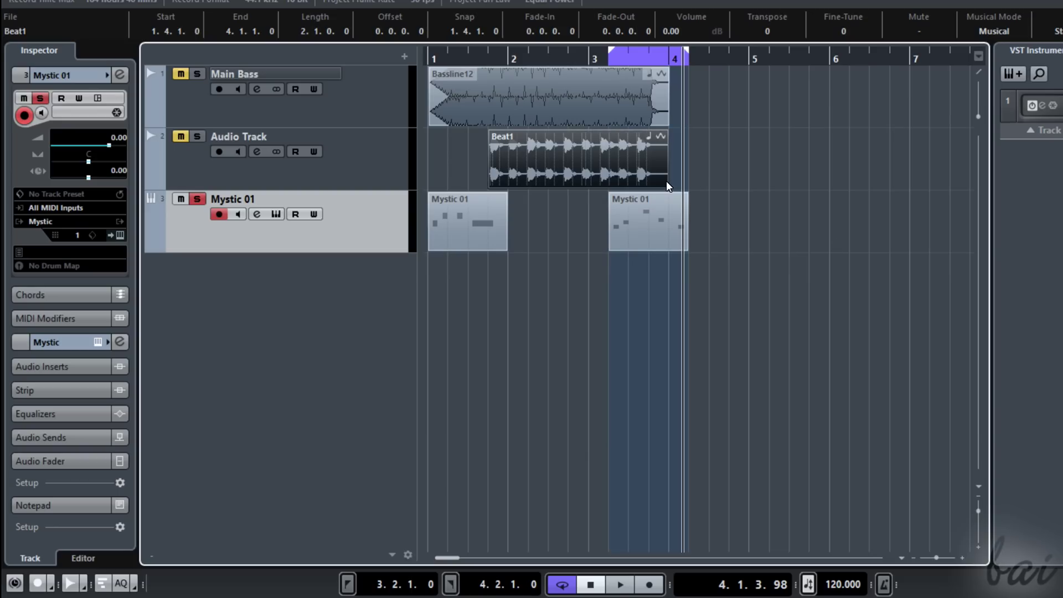
- Check Mystic 01's channel settings on the Inserts and Strip tabs, then open the Mystic instrument panel
click(257, 215)
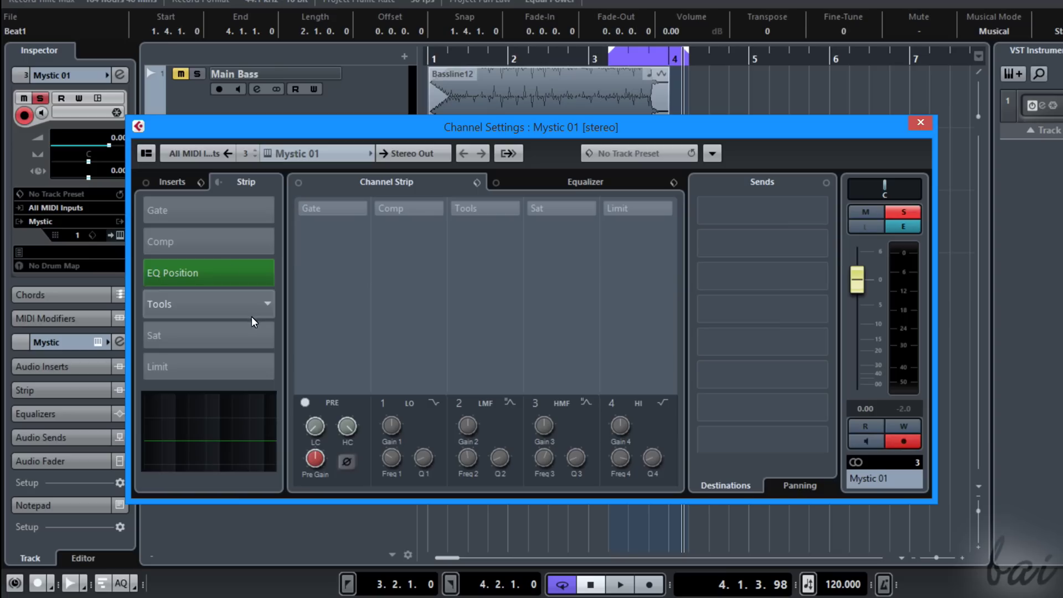
click(173, 181)
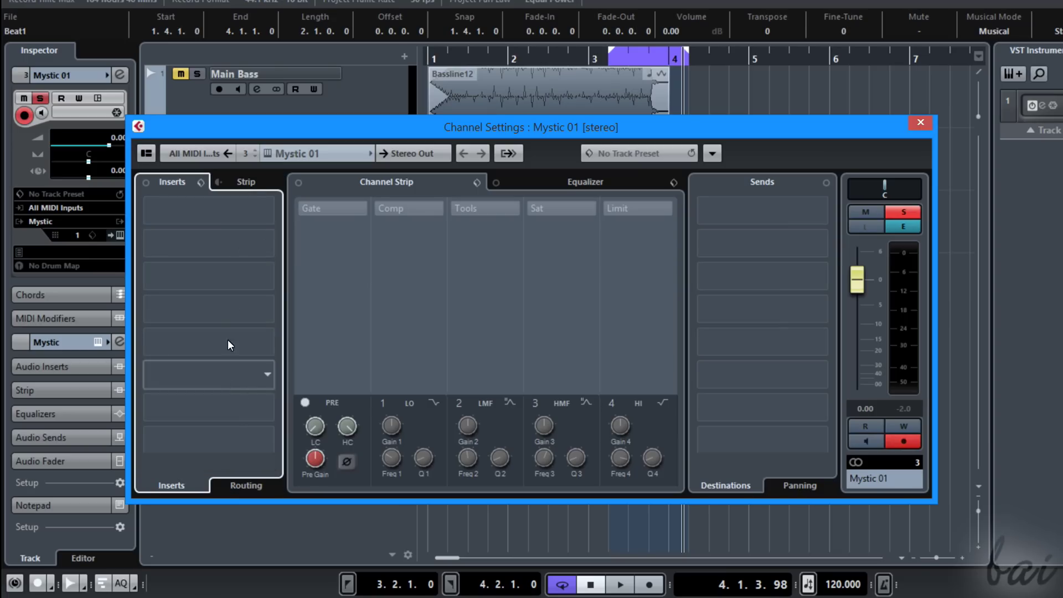
click(247, 181)
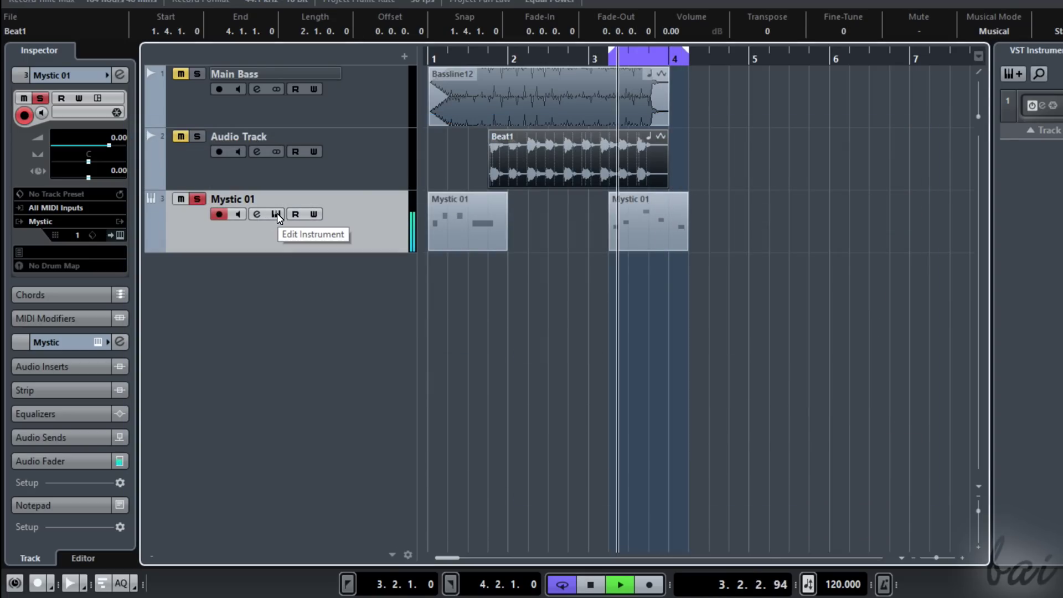
click(276, 215)
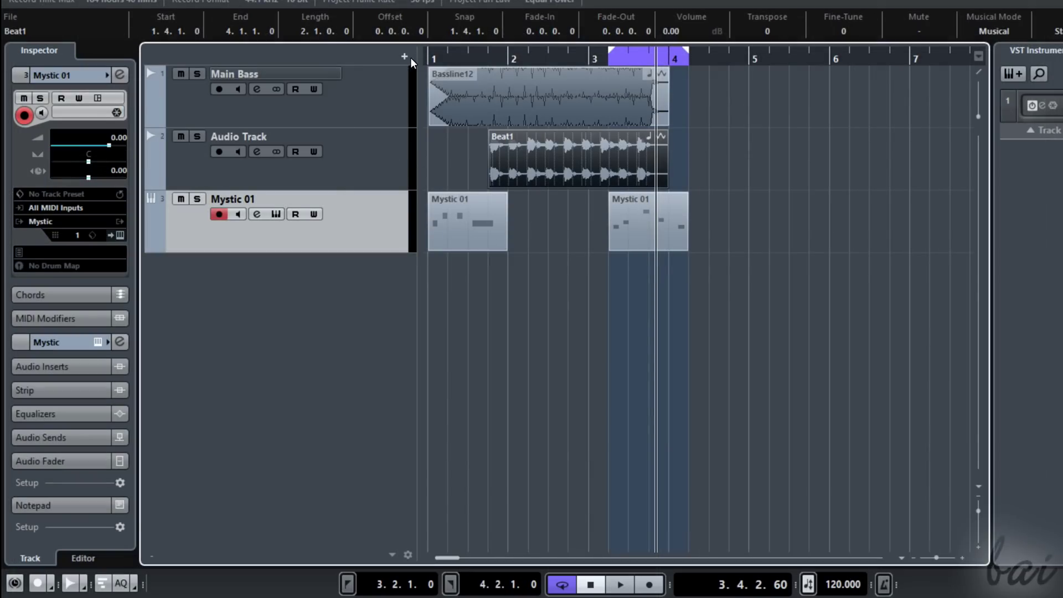
- Add a sampler track named My Bass below Mystic 01
click(405, 57)
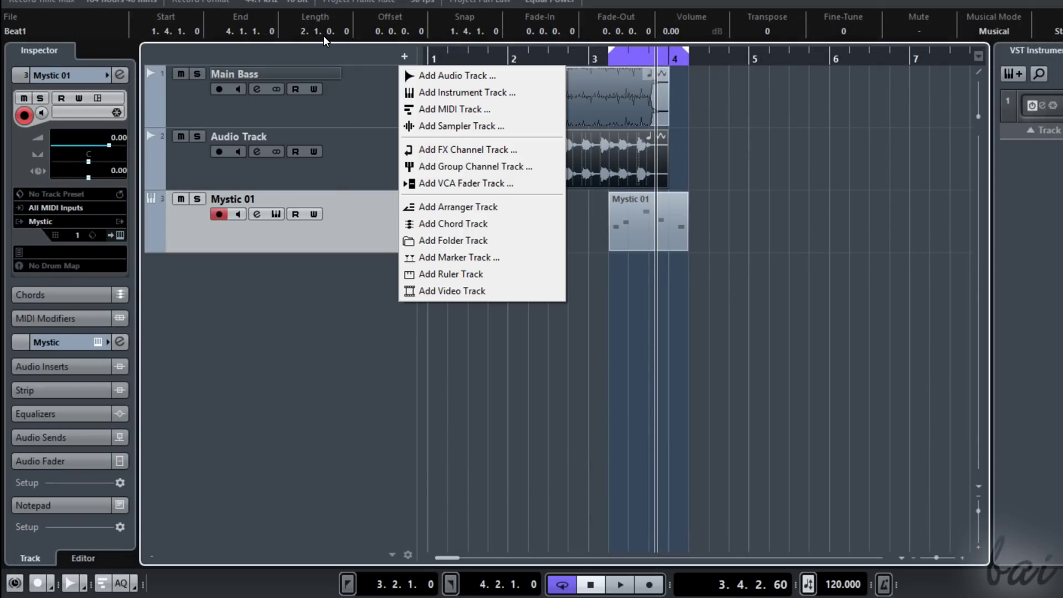
click(442, 126)
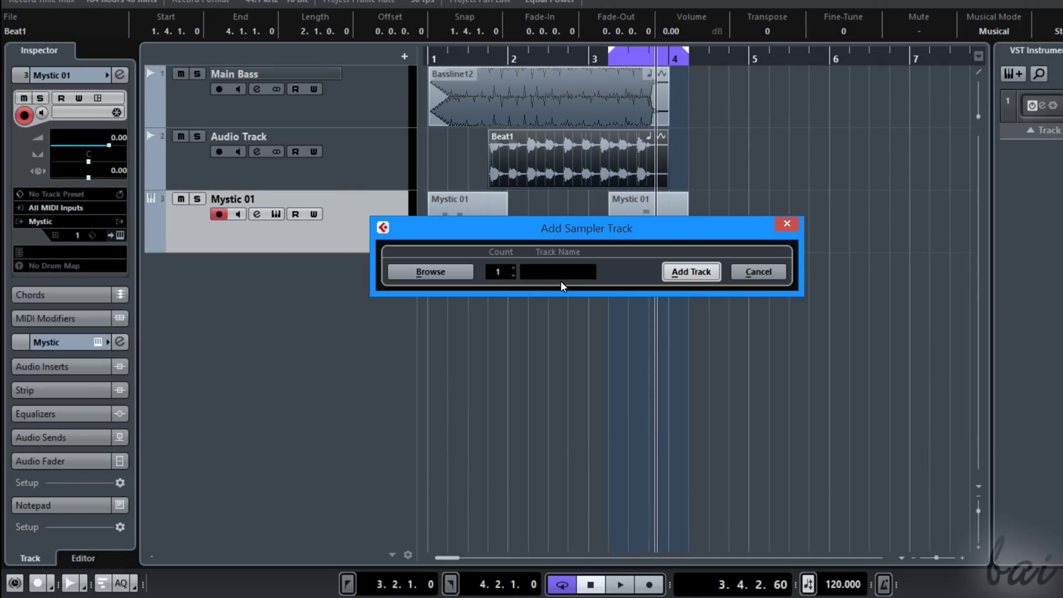
text(My Bass)
key(Return)
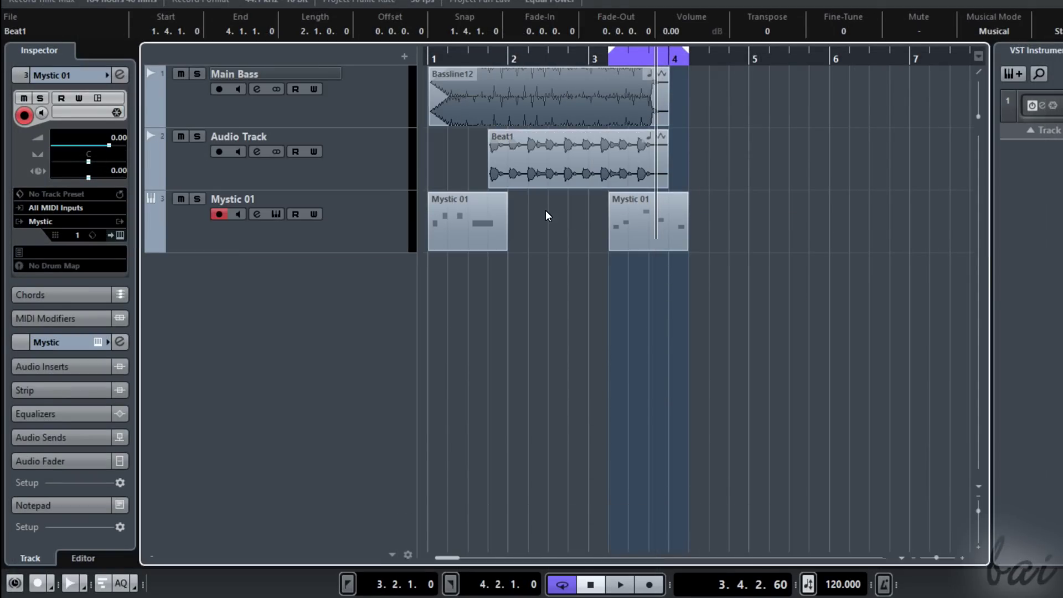
scroll(885, 157, down, 2)
scroll(885, 157, down, 1)
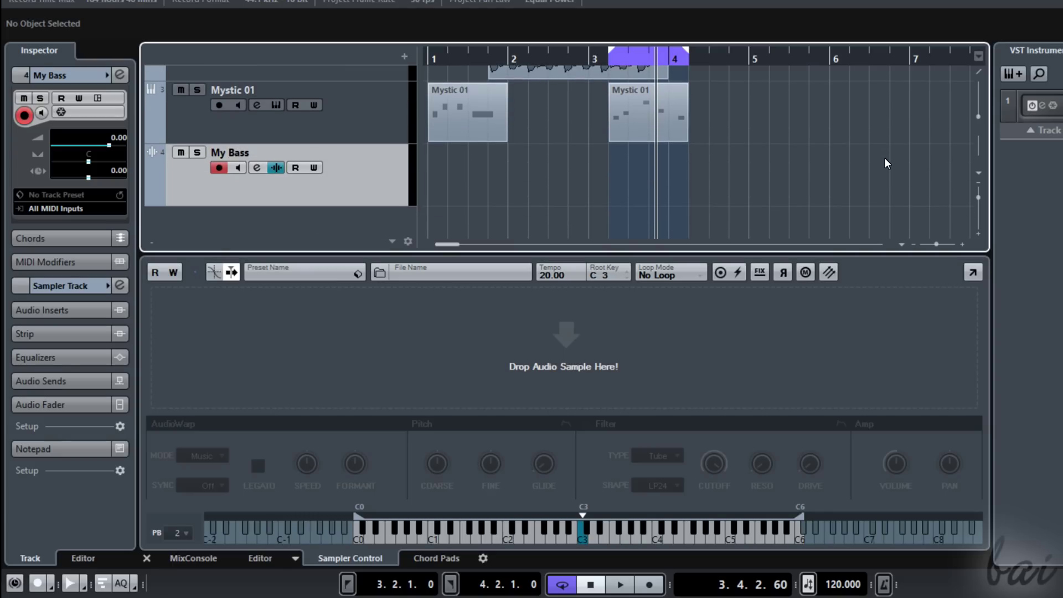
- Drop Bassline12.wav from File Explorer onto the My Bass sampler, then close Explorer
drag(284, 345, 541, 345)
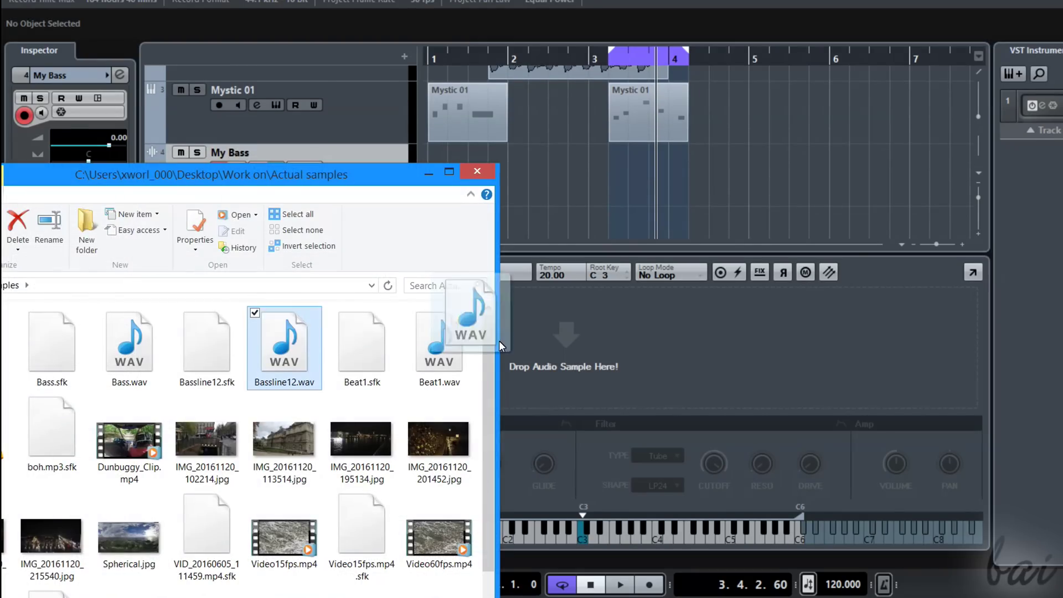
drag(618, 350, 618, 350)
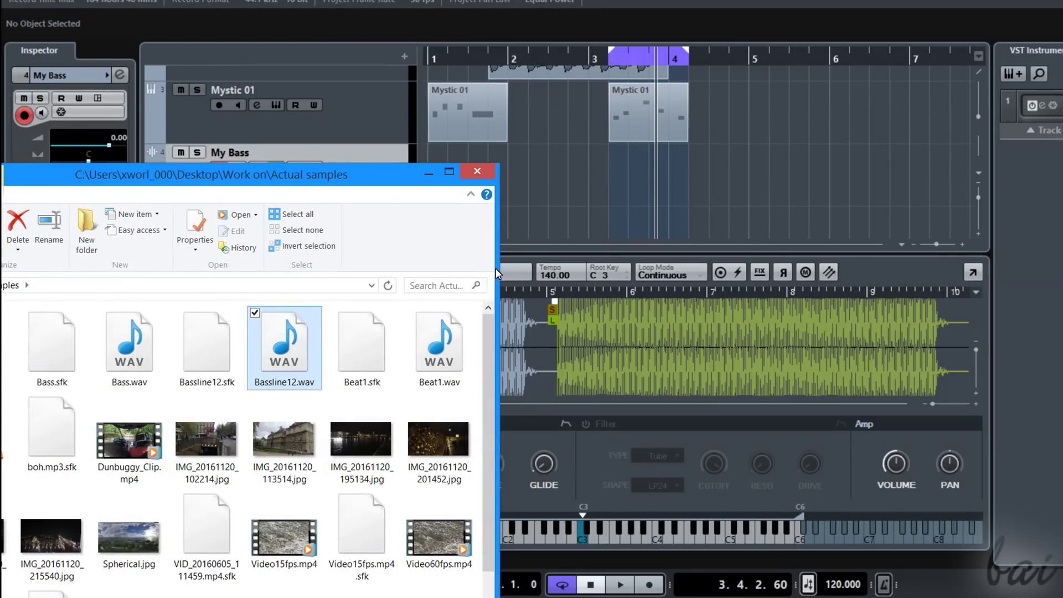
click(475, 173)
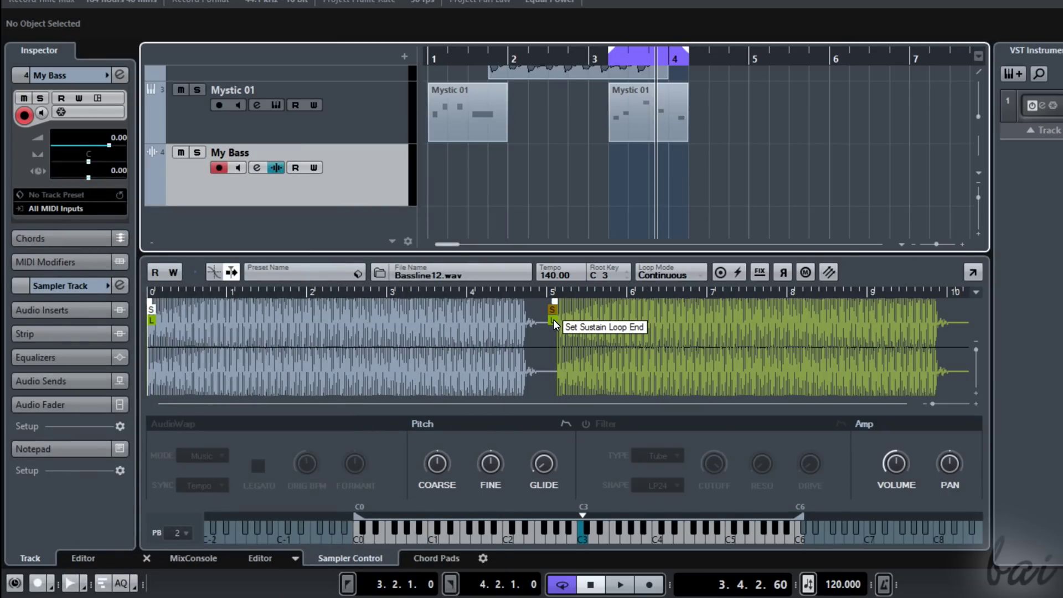
- Set Loop Mode to No Loop, solo My Bass, and transpose the sample up five semitones
click(693, 277)
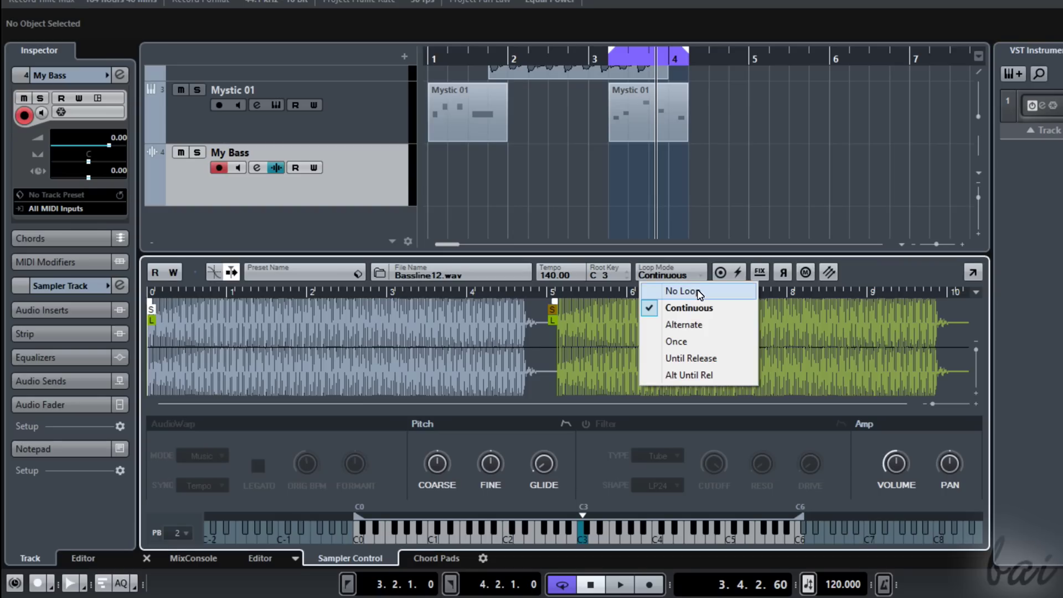
click(683, 292)
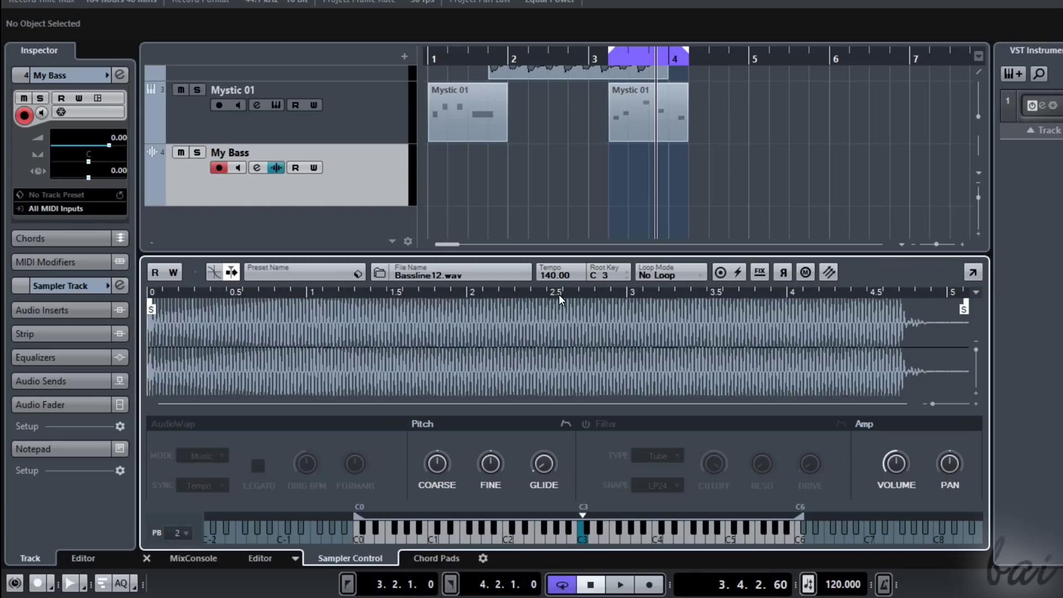
key(s)
drag(437, 463, 442, 429)
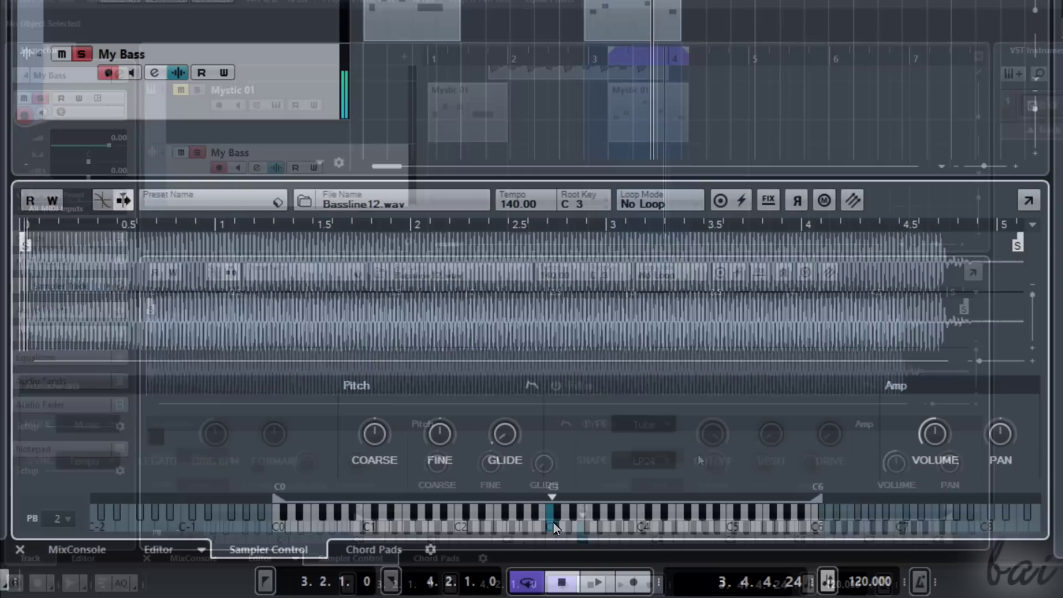
- Audition the sample at its root and a higher note, then extend the key range to D8
click(553, 525)
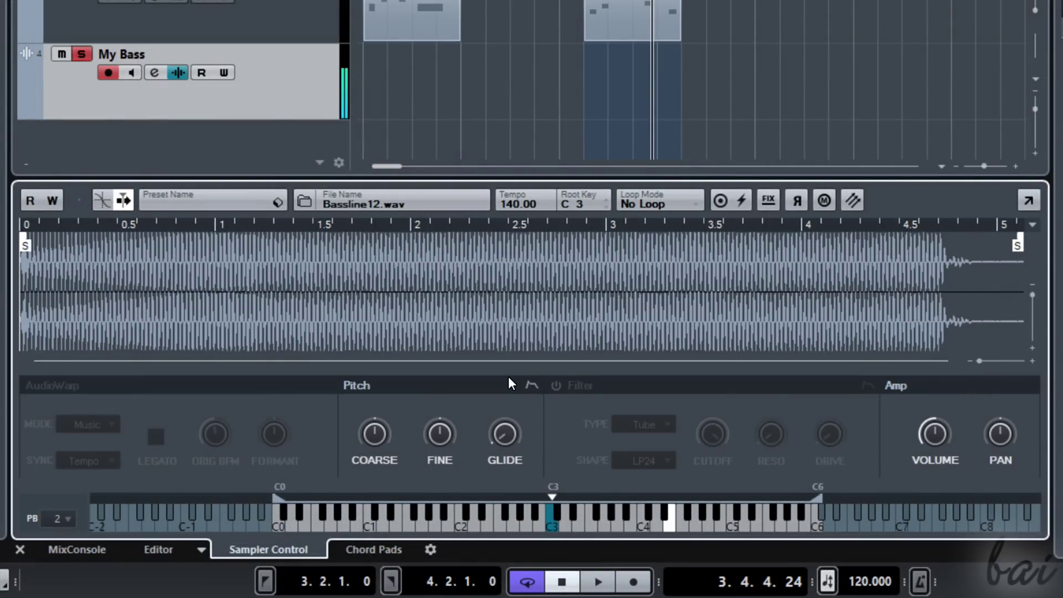
click(743, 523)
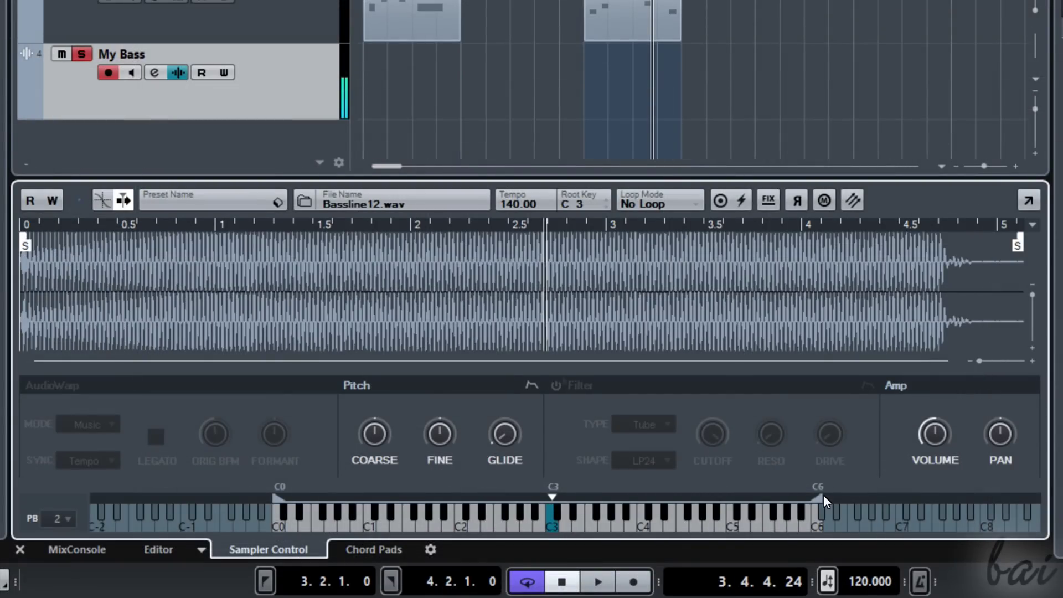
drag(820, 505, 973, 509)
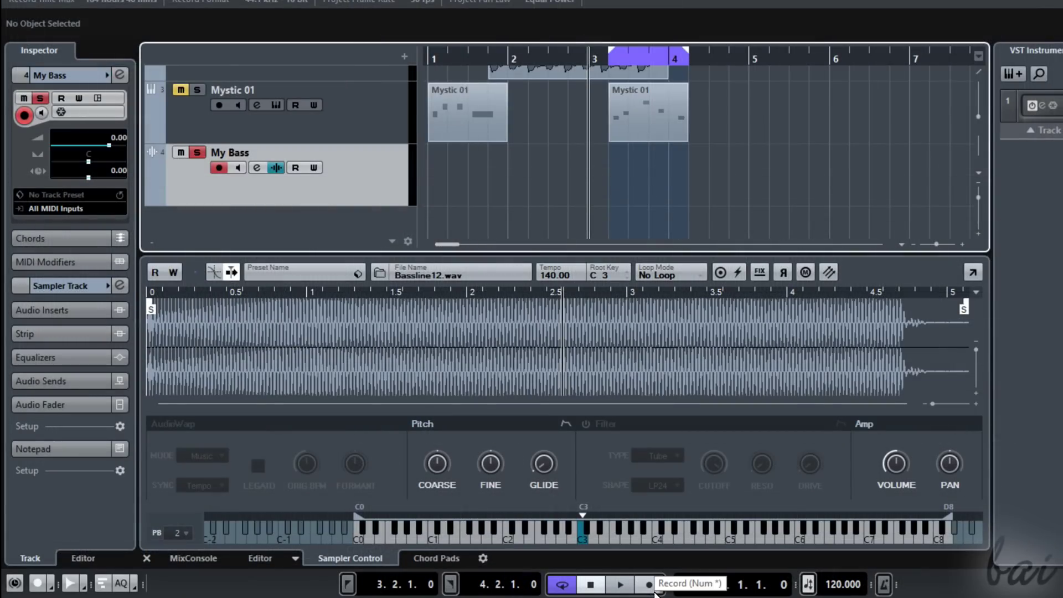
- Record a short part of bass notes on My Bass
click(649, 585)
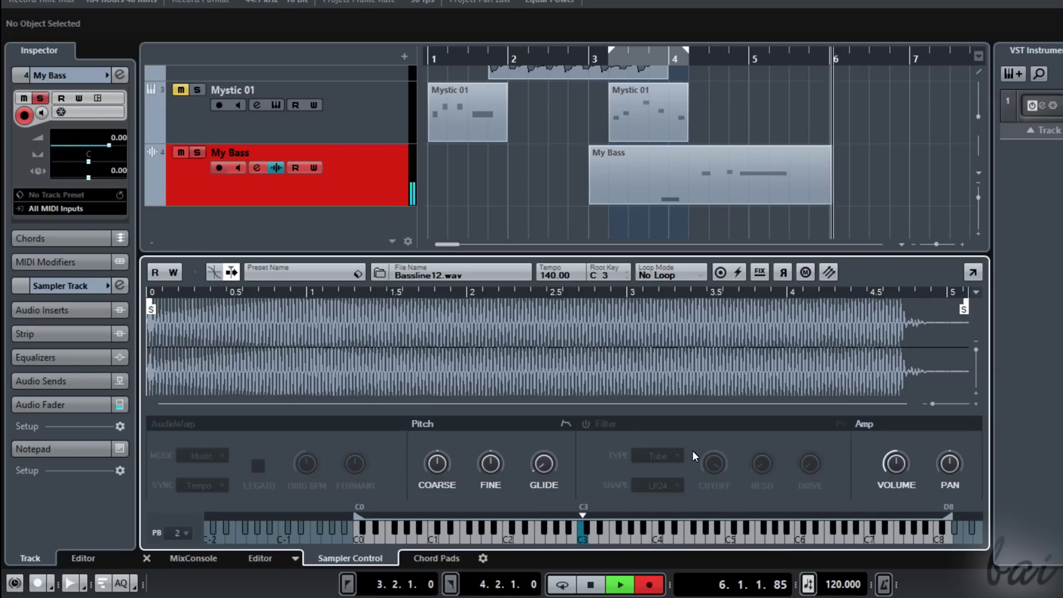
key(KP_1)
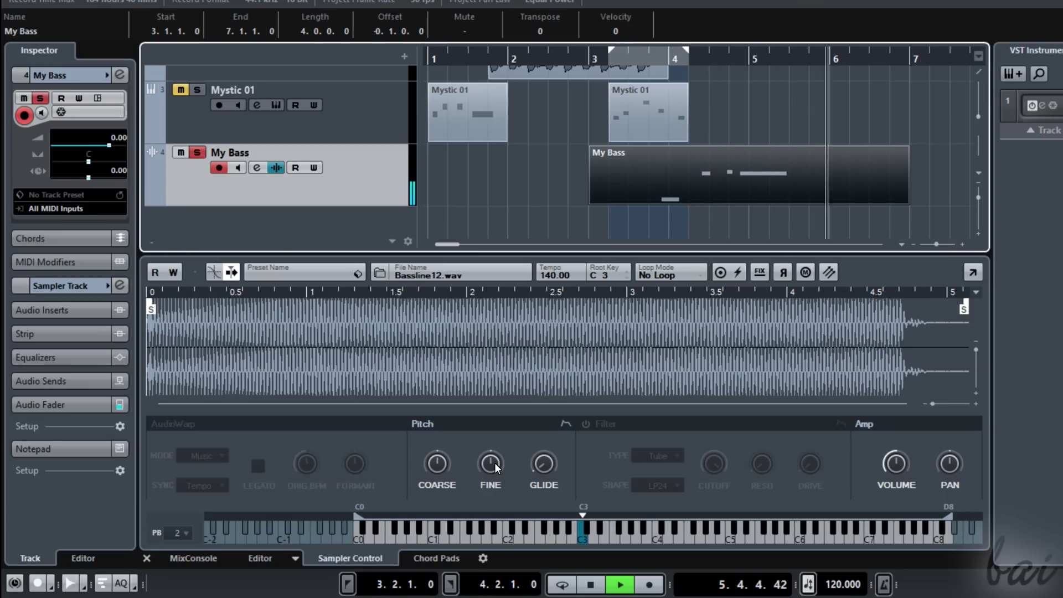
key(space)
- Raise the recorded C5 note to A#5 in the Key Editor, then start recording again
key(ctrl+e)
click(403, 448)
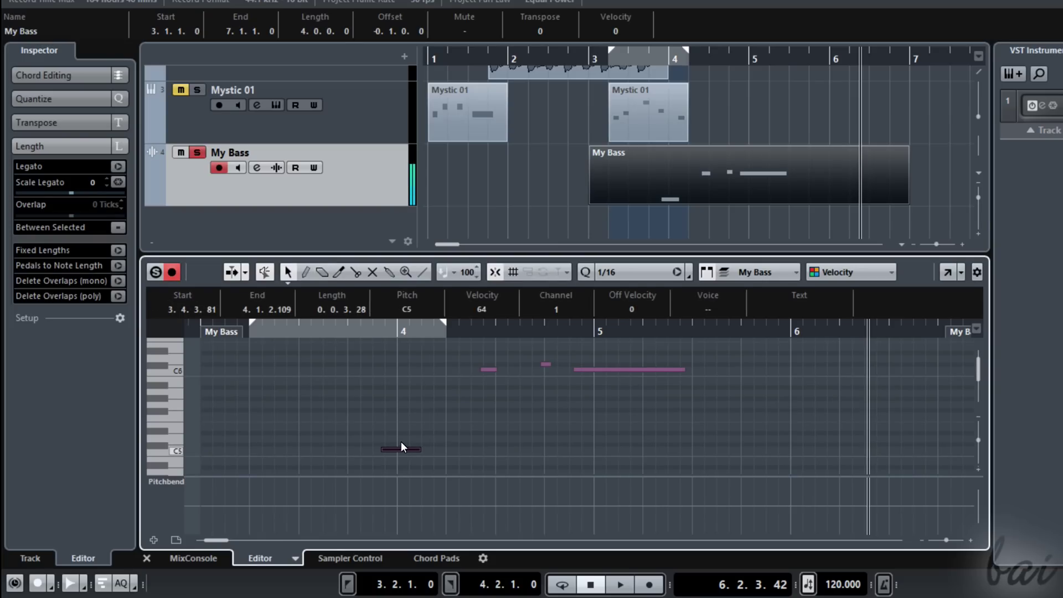
mouse_move(400, 441)
mouse_down()
mouse_move(411, 391)
mouse_move(411, 436)
mouse_up()
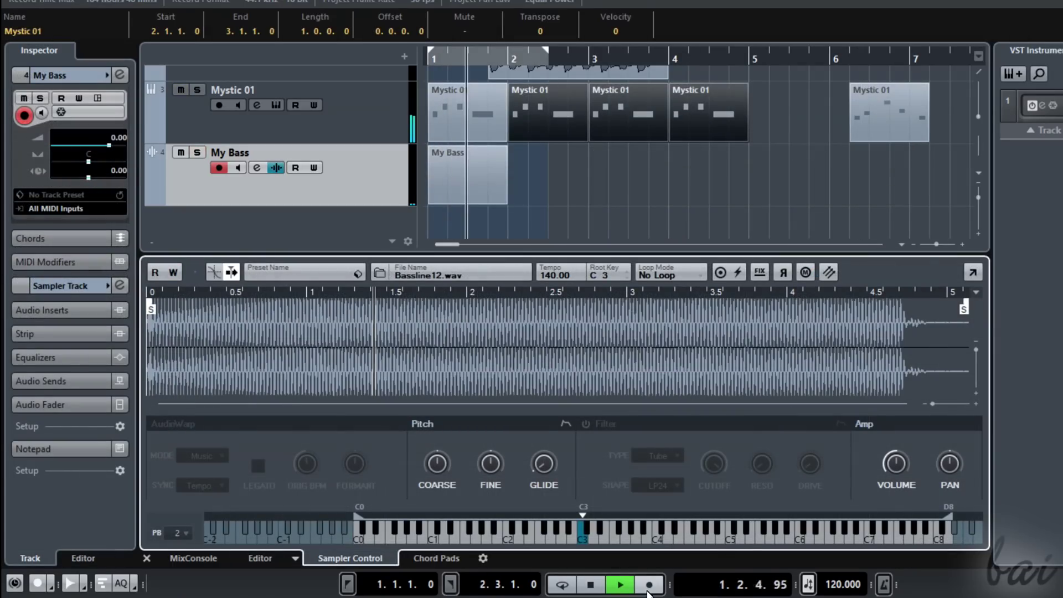
click(649, 583)
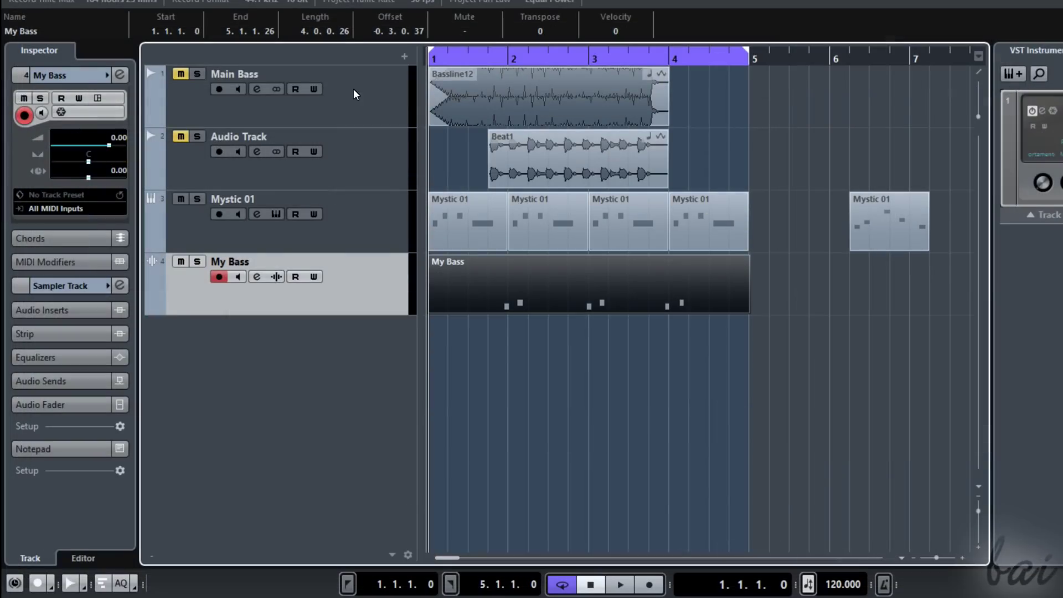
- Select My Bass, show its Sampler Control, then open the MixConsole in the lower zone
click(371, 100)
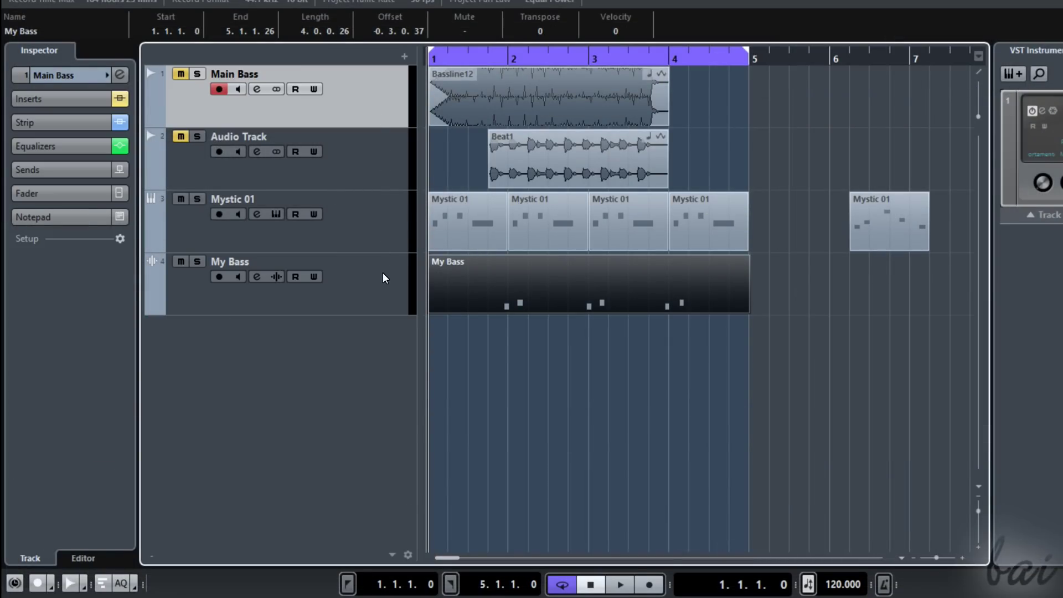
key(Down)
key(Down)
key(Down)
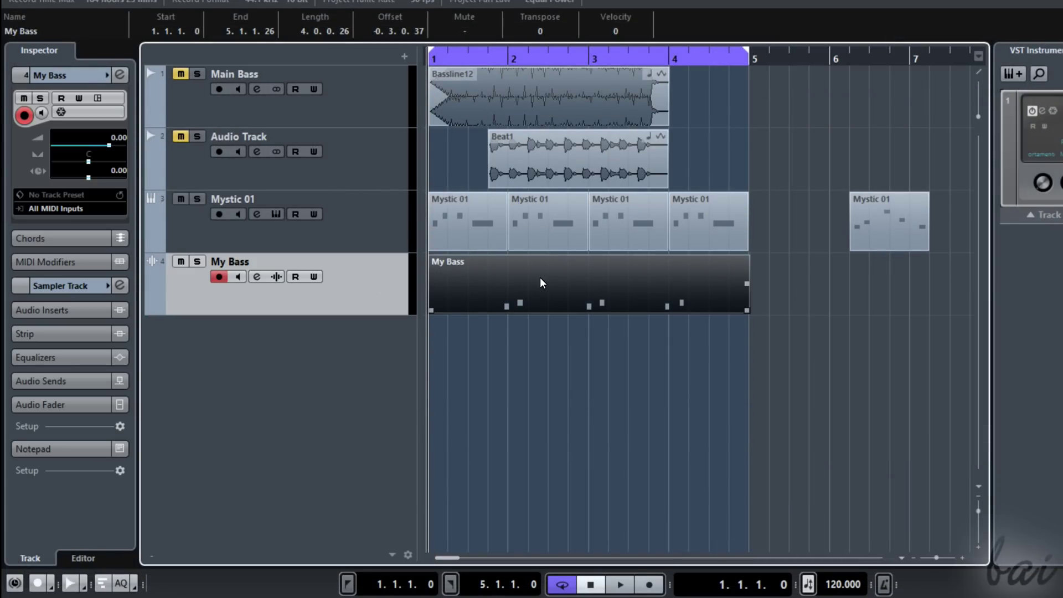
double_click(544, 285)
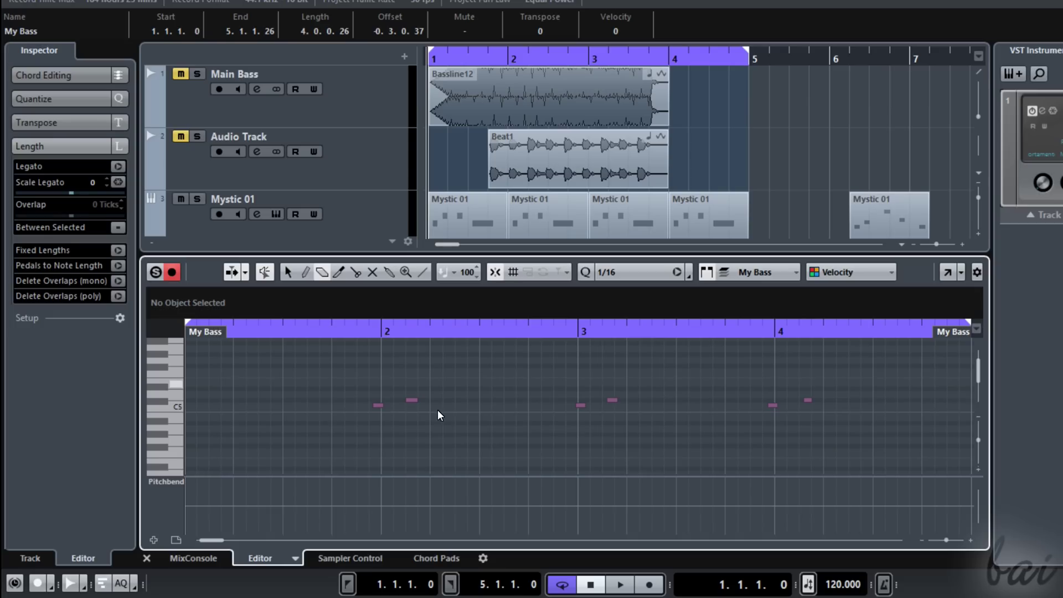
click(364, 560)
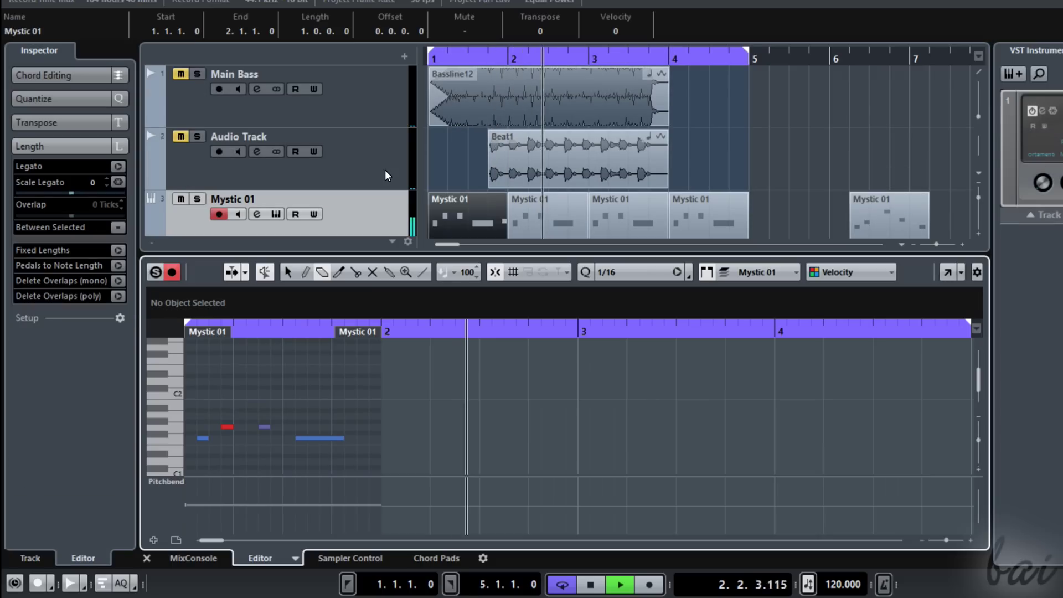
double_click(461, 223)
click(197, 560)
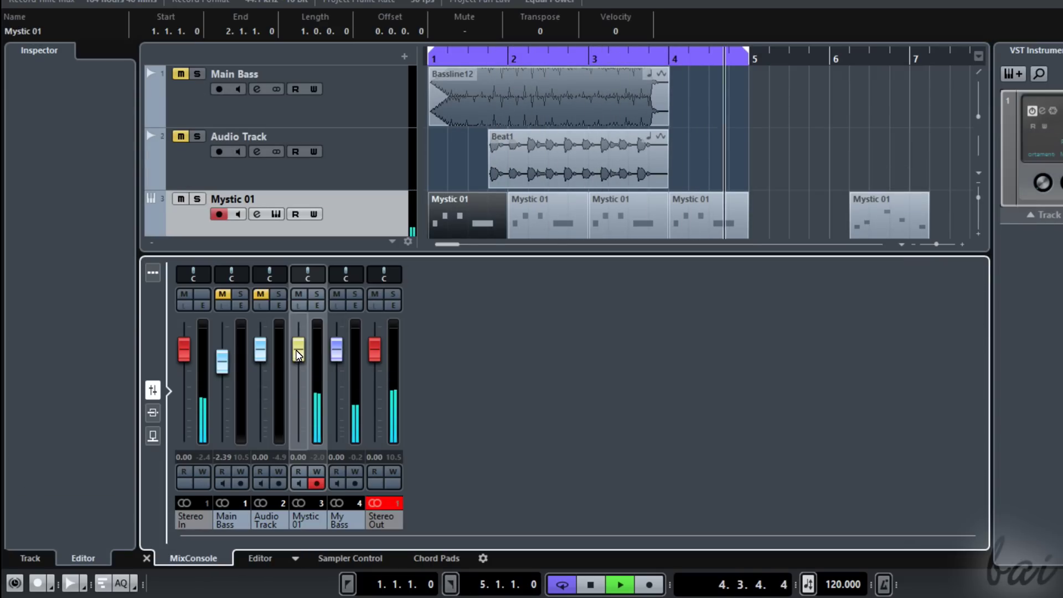
- Drag the Mystic 01 fader below 0 dB in the MixConsole
drag(299, 361, 300, 430)
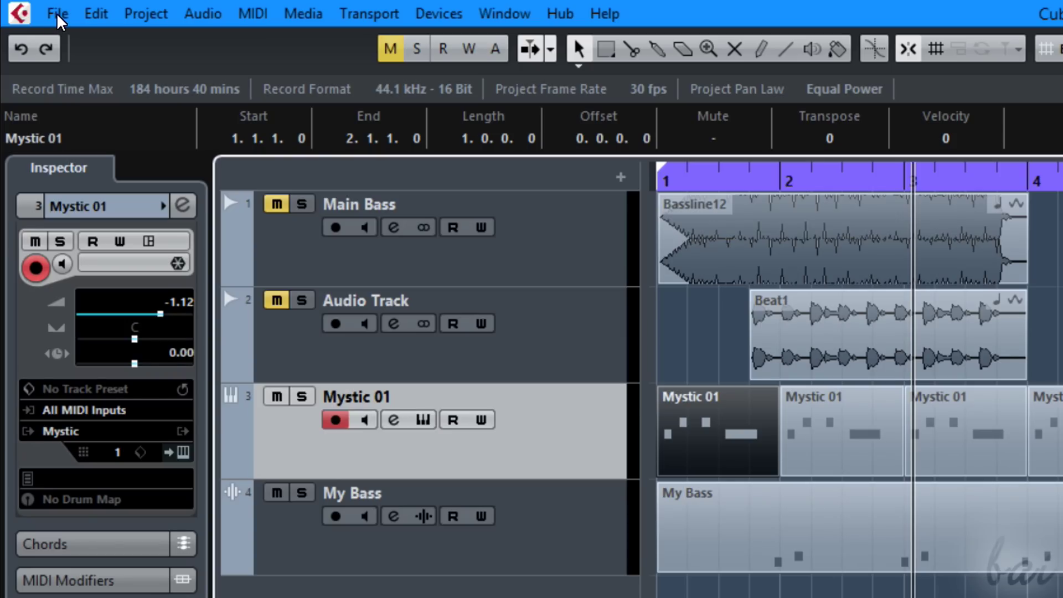
- Play the project and move the playback position to bar 6
click(55, 11)
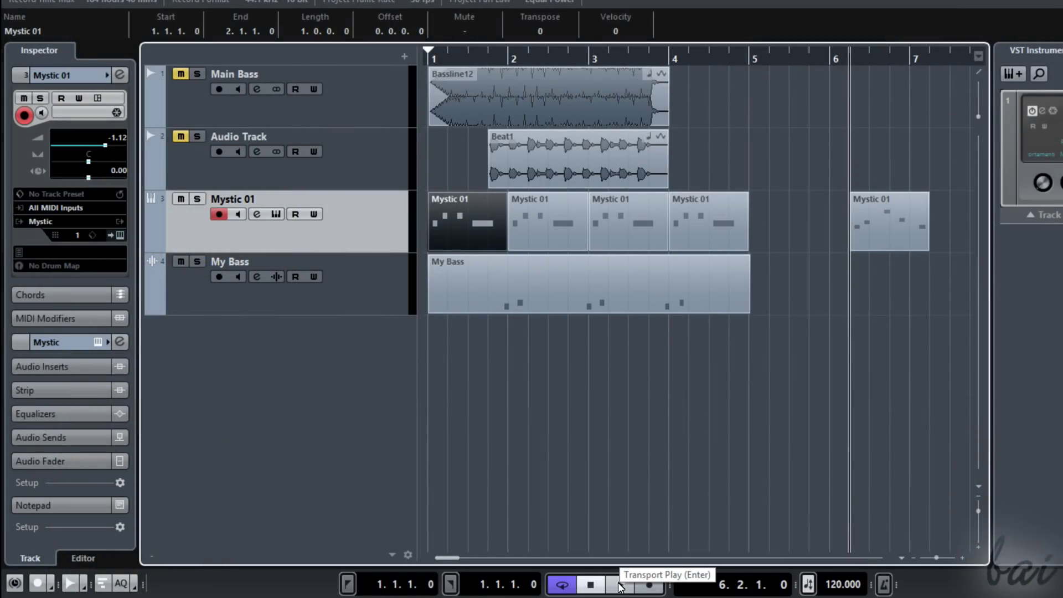
key(space)
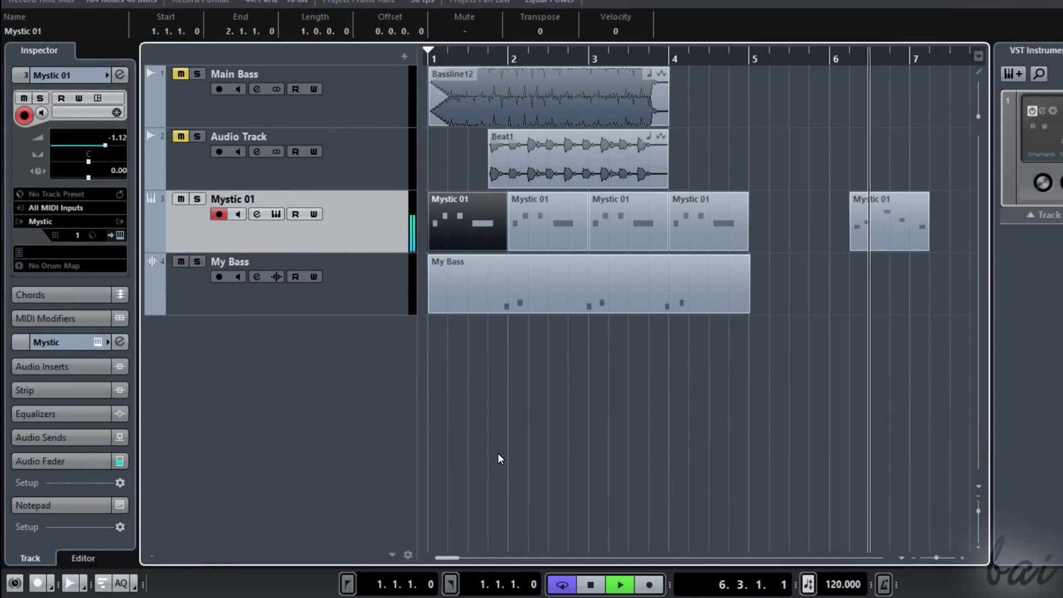
click(849, 55)
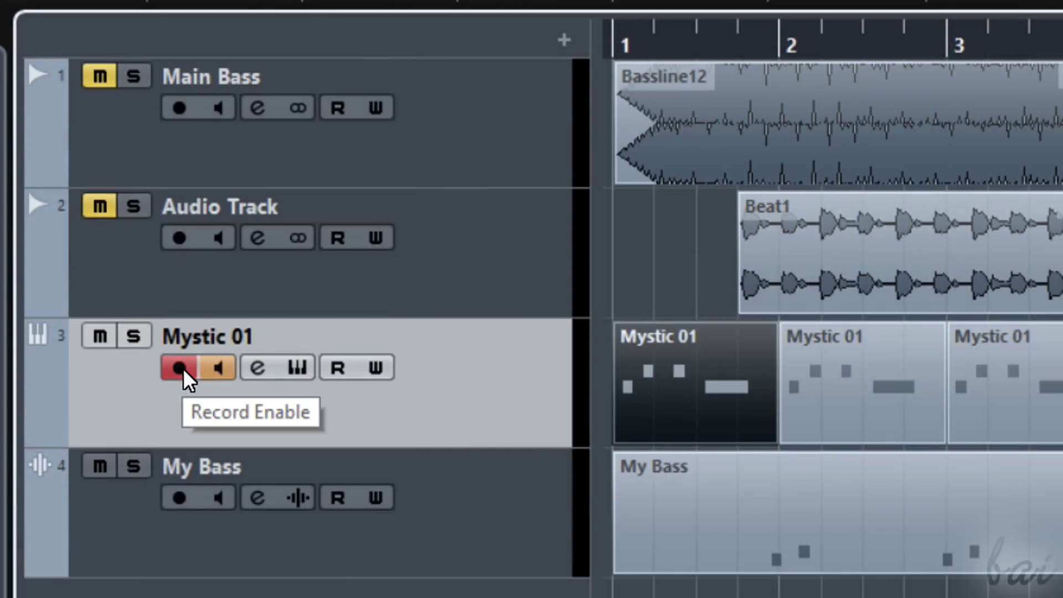
- Turn off Record Enable and Monitor on Mystic 01, reselect it, and open the File menu
click(183, 369)
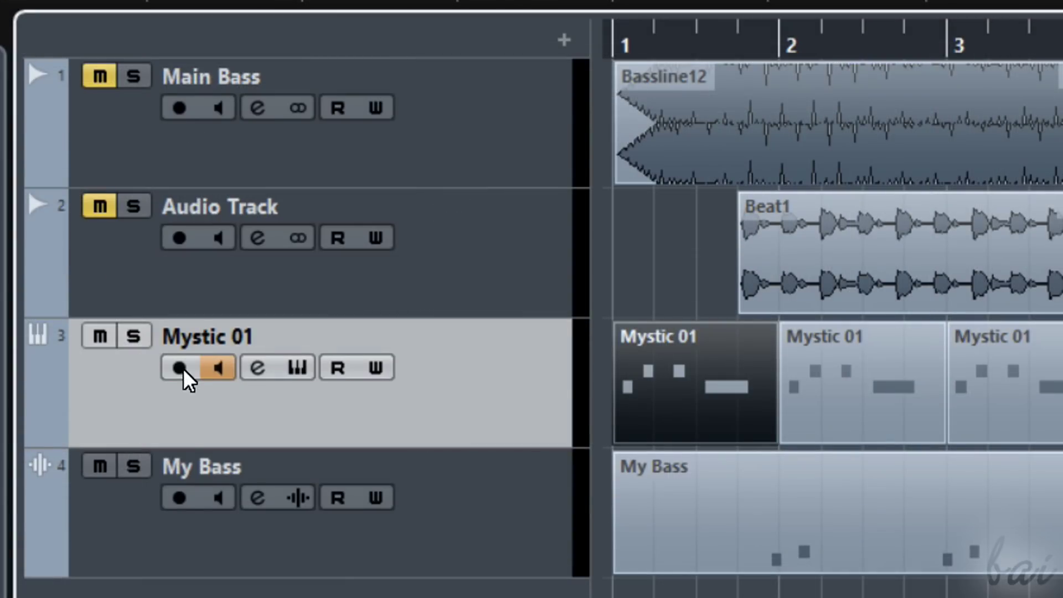
click(214, 369)
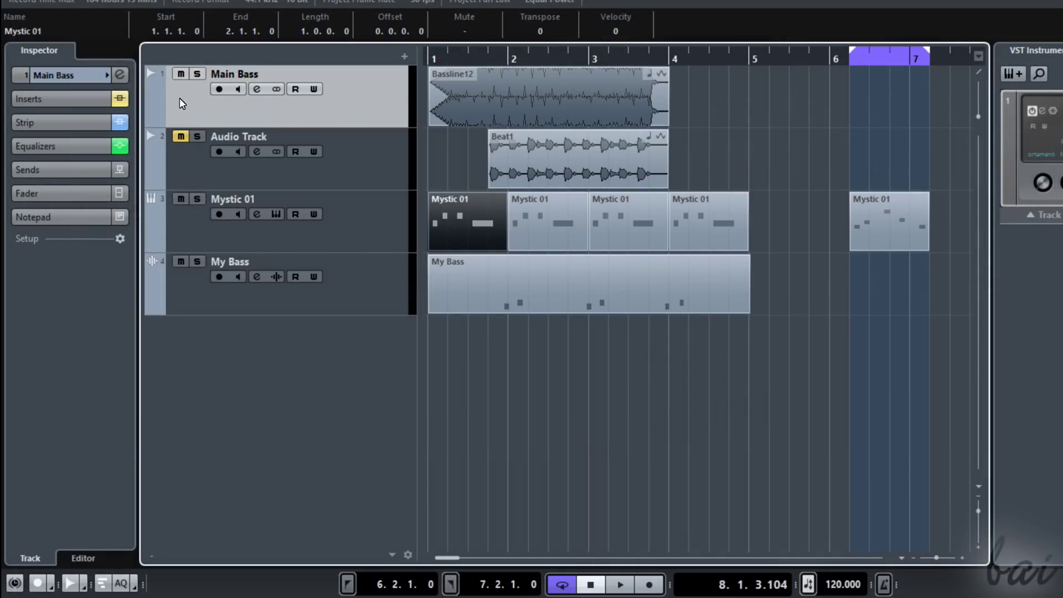
key(Down)
key(Down)
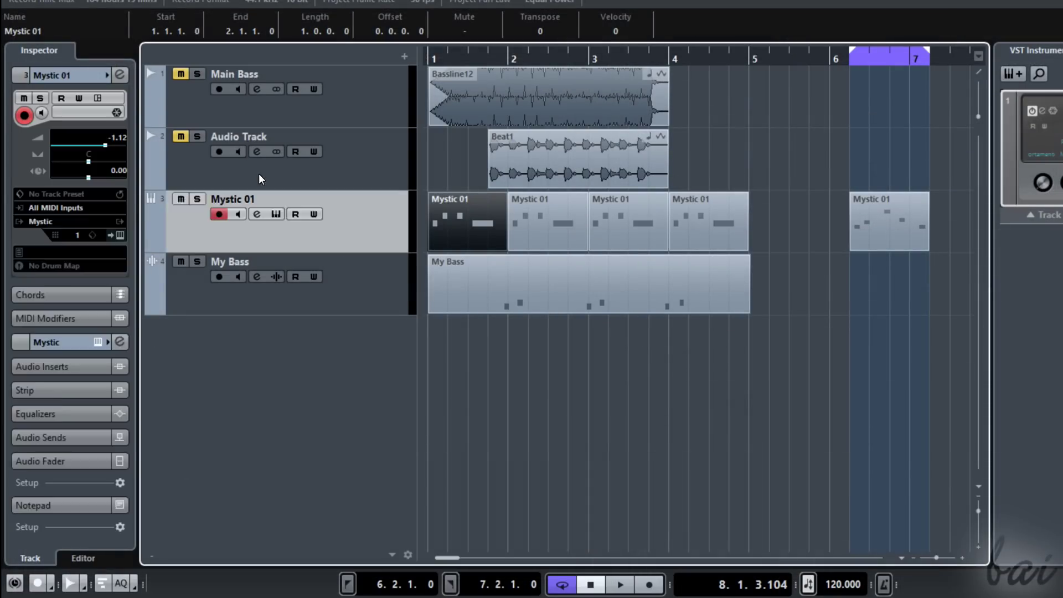
key(Down)
key(Up)
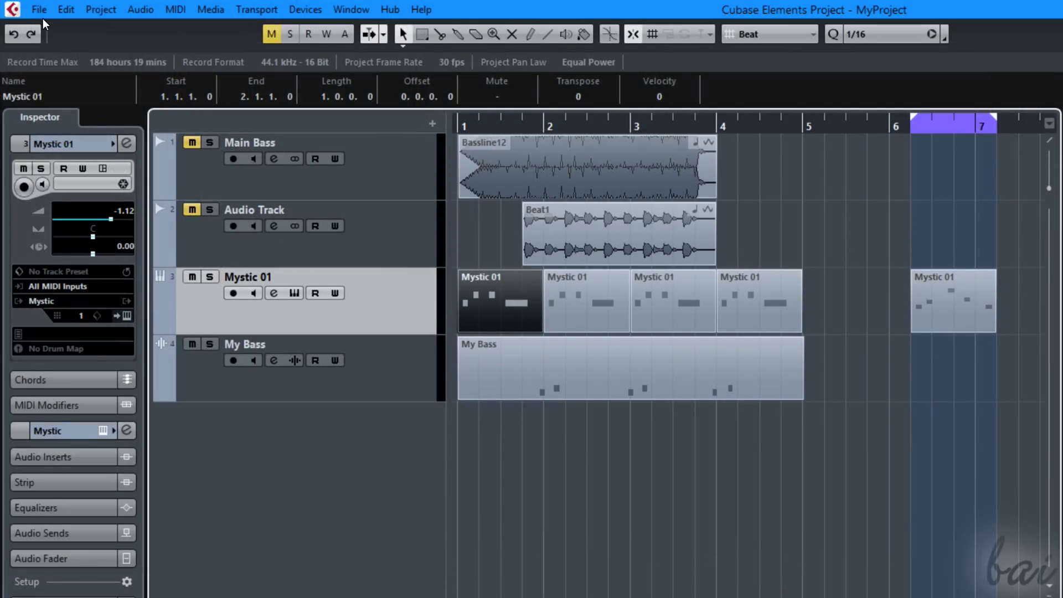
click(38, 10)
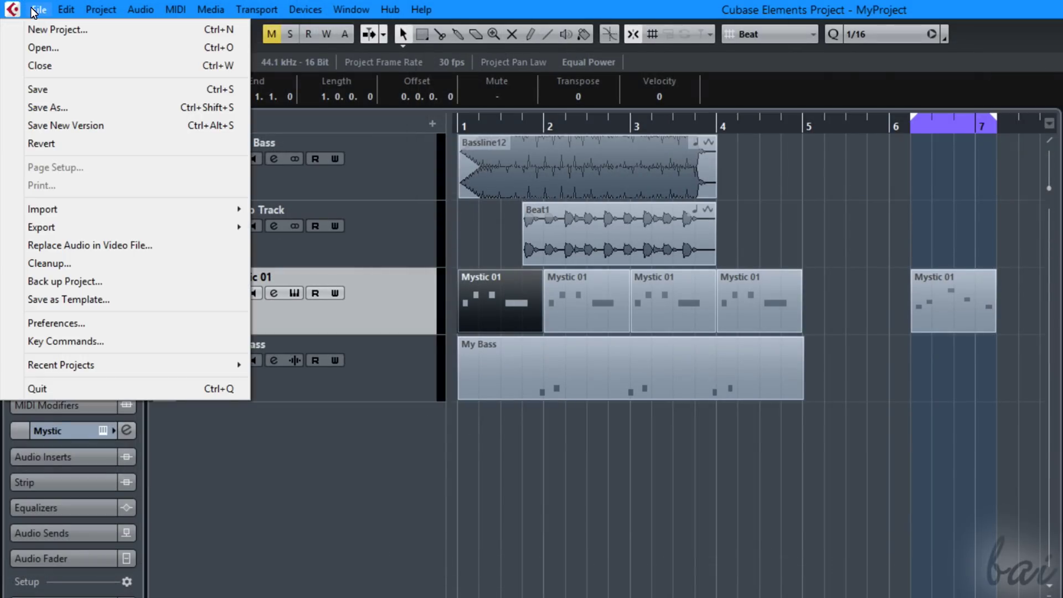
mouse_move(42, 227)
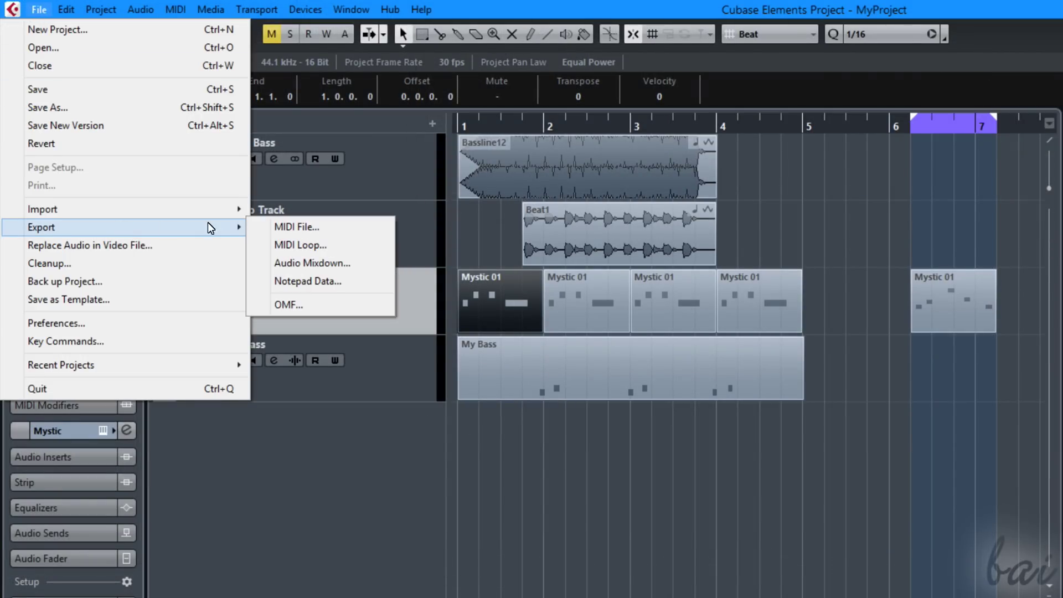
- Export an Audio Mixdown in Wave File format as MyBass to the Desktop
click(300, 263)
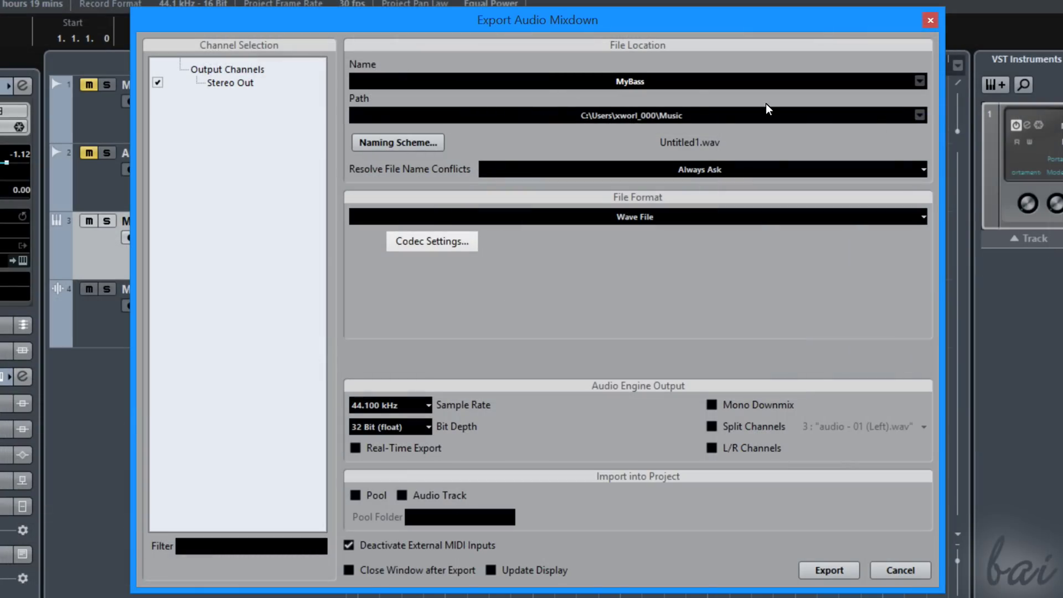
click(626, 222)
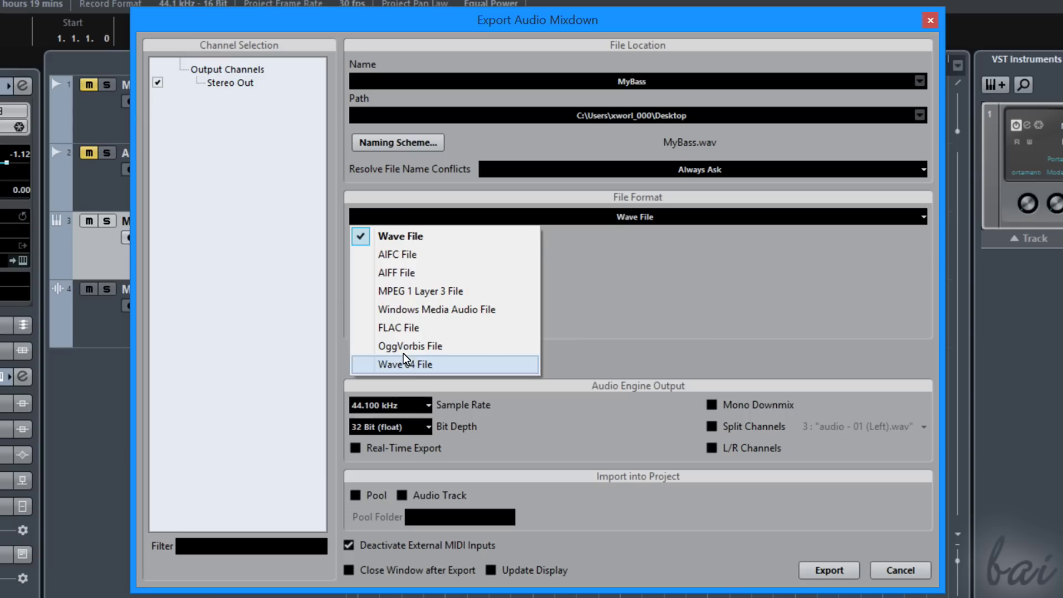
click(408, 240)
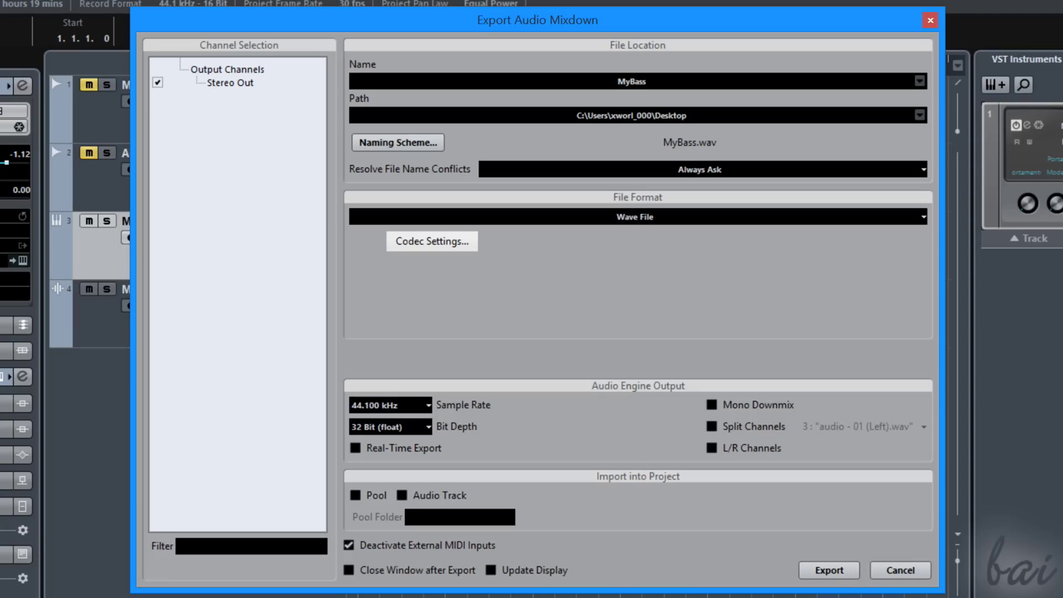
click(829, 571)
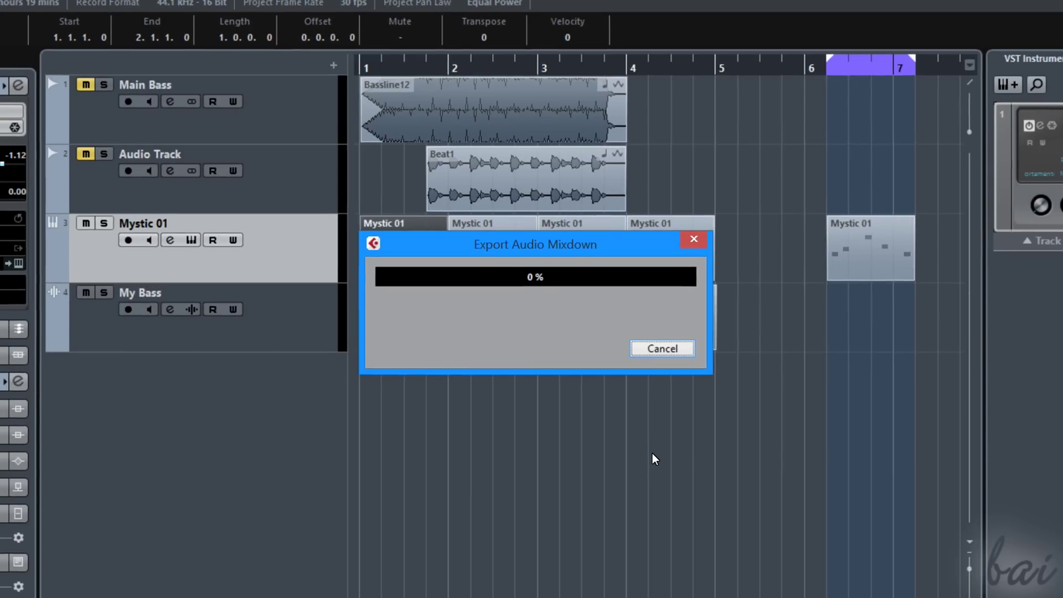